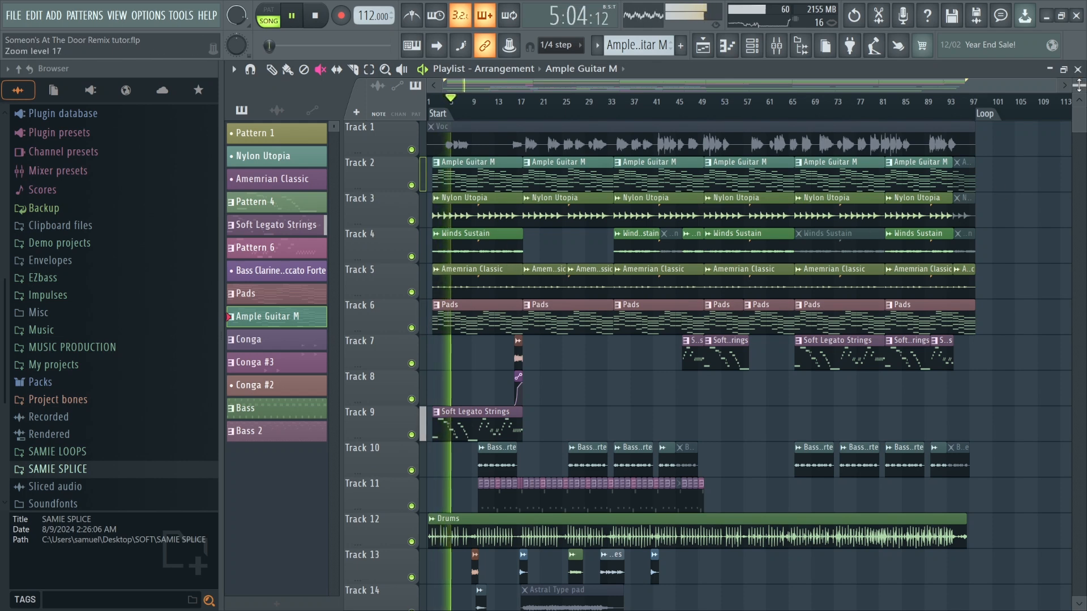
Listen to the full arrangement playing in the playlist, then stop playback.
{"action": "scroll", "coordinate": [1079, 85], "scroll_direction": "down", "scroll_amount": 2}
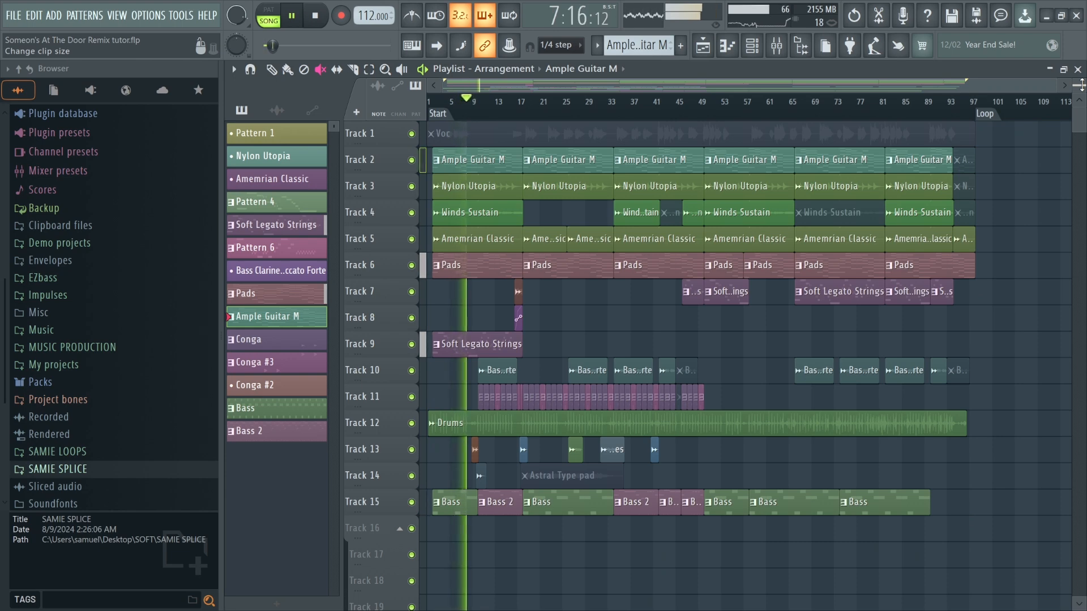
{"action": "scroll", "coordinate": [1081, 85], "scroll_direction": "up", "scroll_amount": 3}
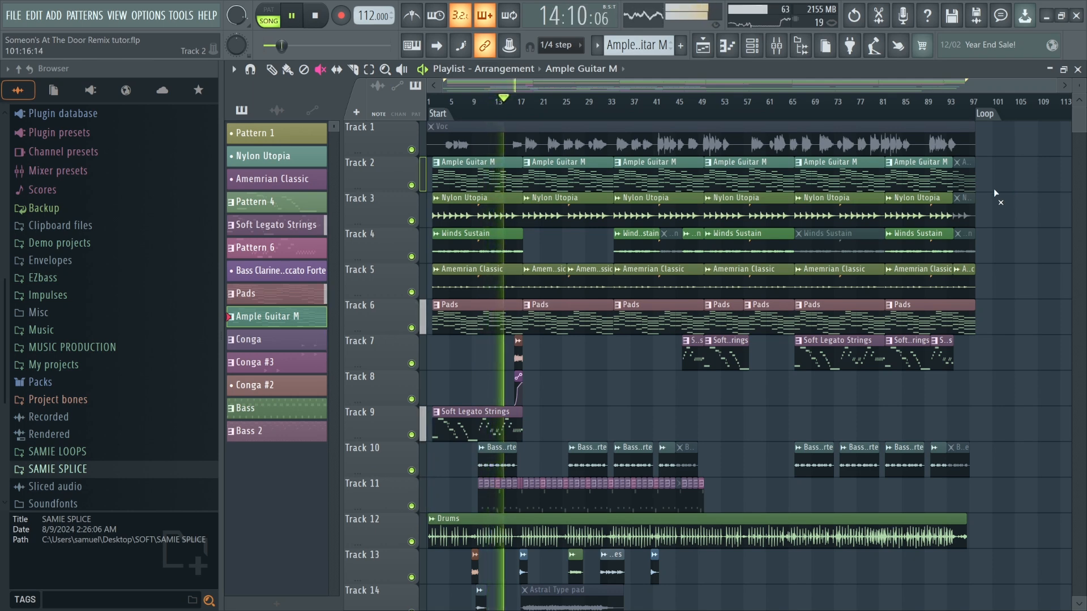
{"action": "left_click", "coordinate": [599, 149]}
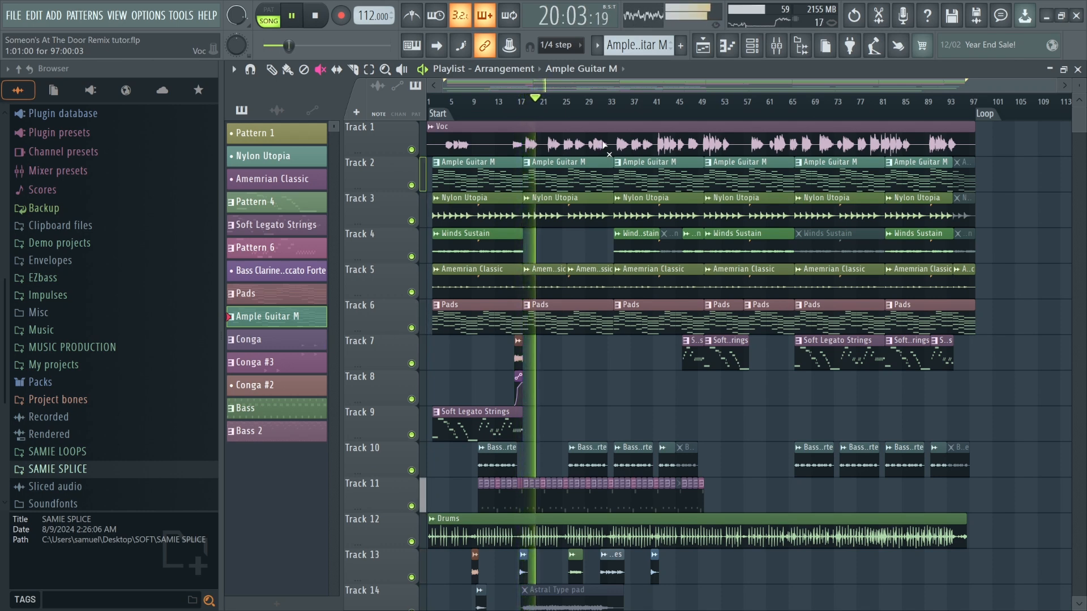
{"action": "left_click", "coordinate": [604, 146]}
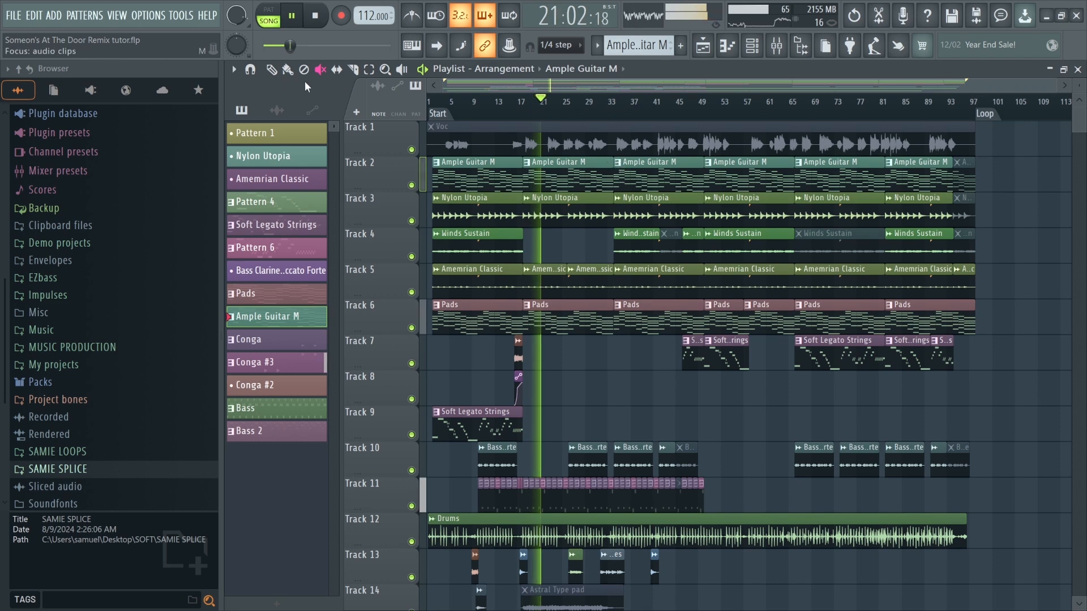
{"action": "left_click", "coordinate": [272, 70]}
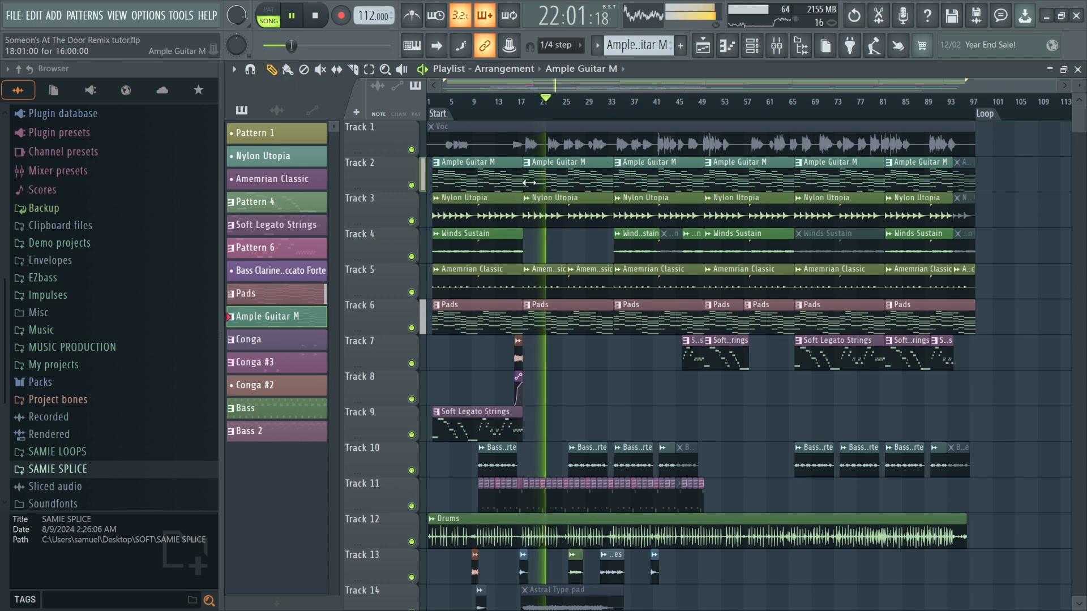
{"action": "key", "text": "space"}
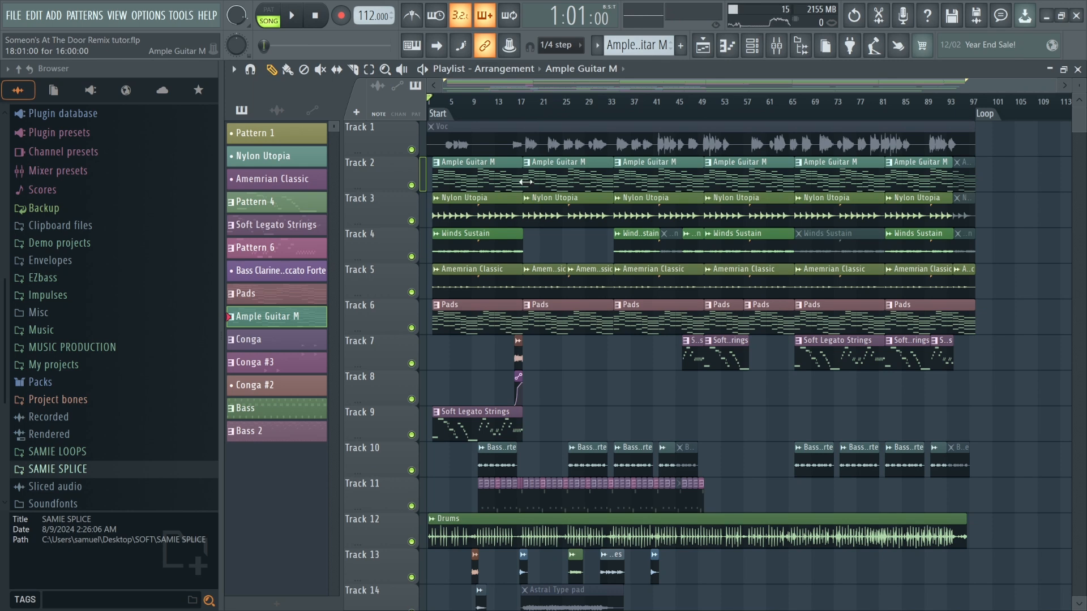
Open the Ample Guitar M pattern in the piano roll and play its melody back.
{"action": "double_click", "coordinate": [447, 173]}
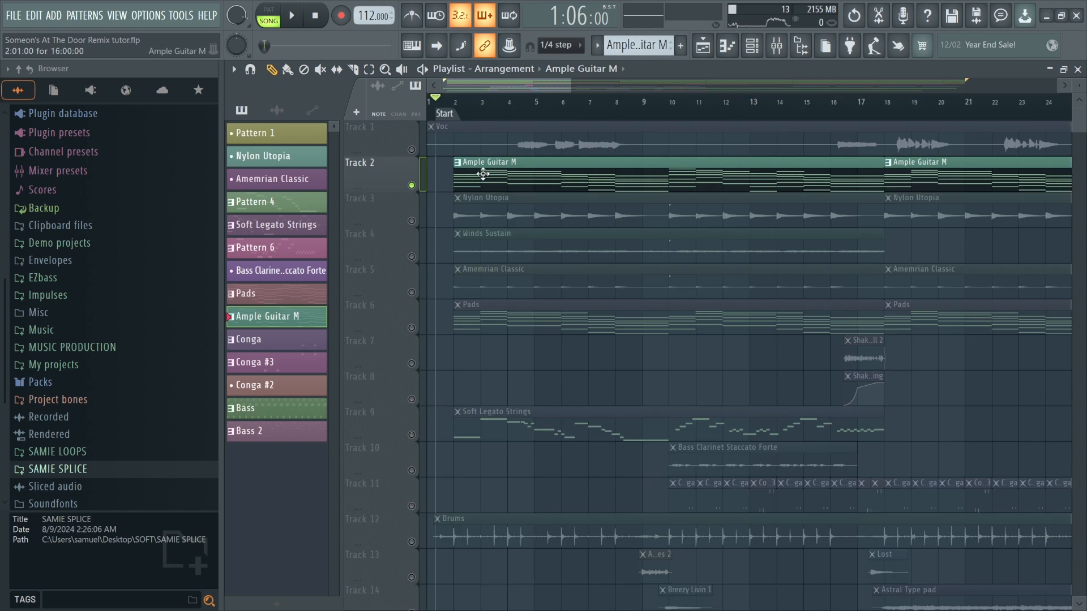
{"action": "key", "text": "space"}
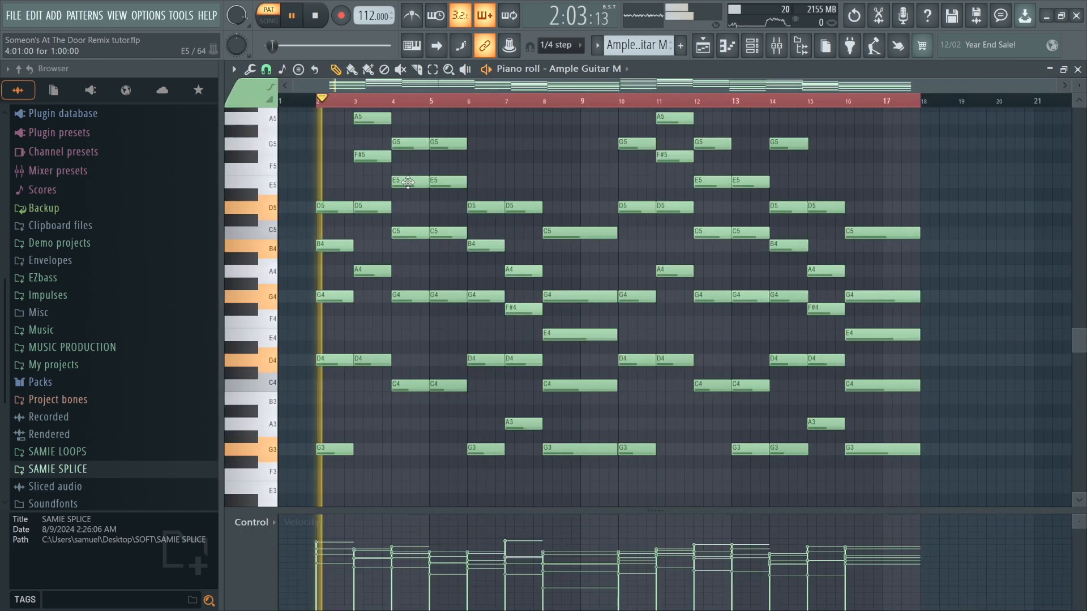
{"action": "scroll", "coordinate": [408, 183], "scroll_direction": "up", "scroll_amount": 2}
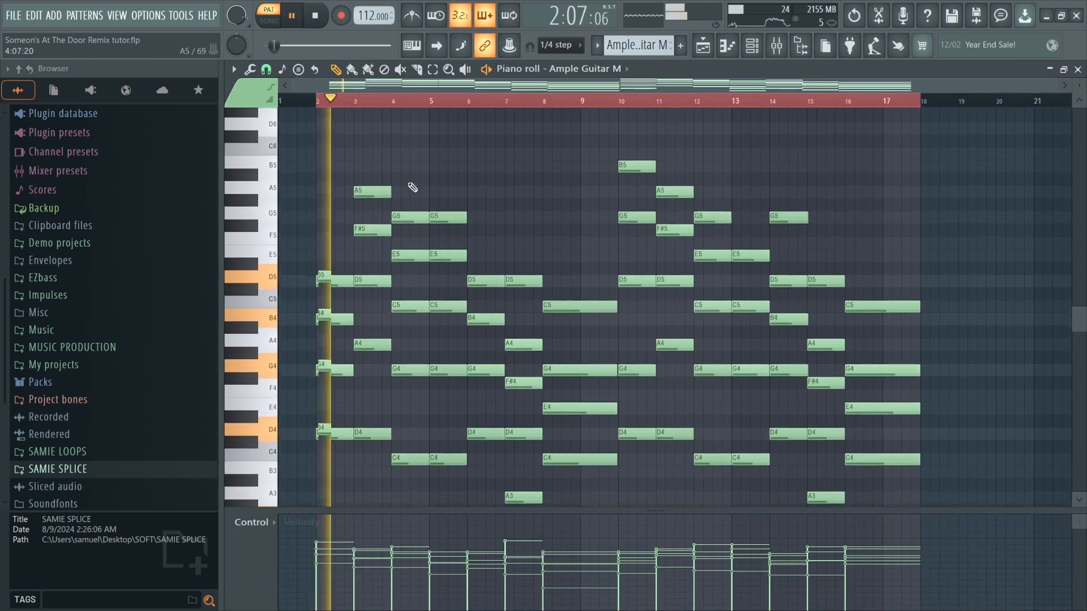
{"action": "scroll", "coordinate": [410, 183], "scroll_direction": "down", "scroll_amount": 1}
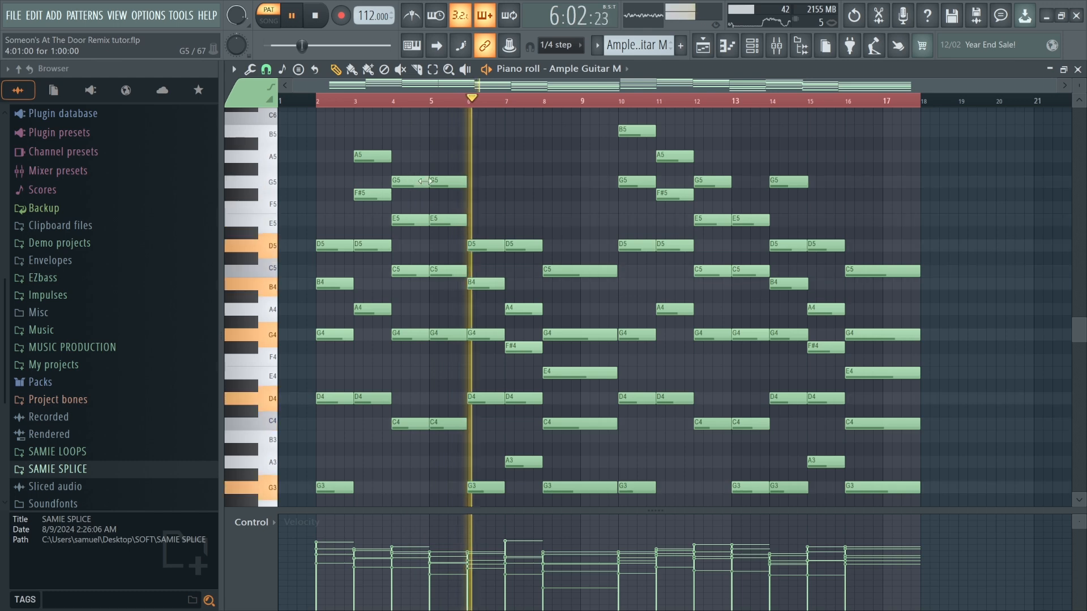
{"action": "scroll", "coordinate": [457, 204], "scroll_direction": "down", "scroll_amount": 3}
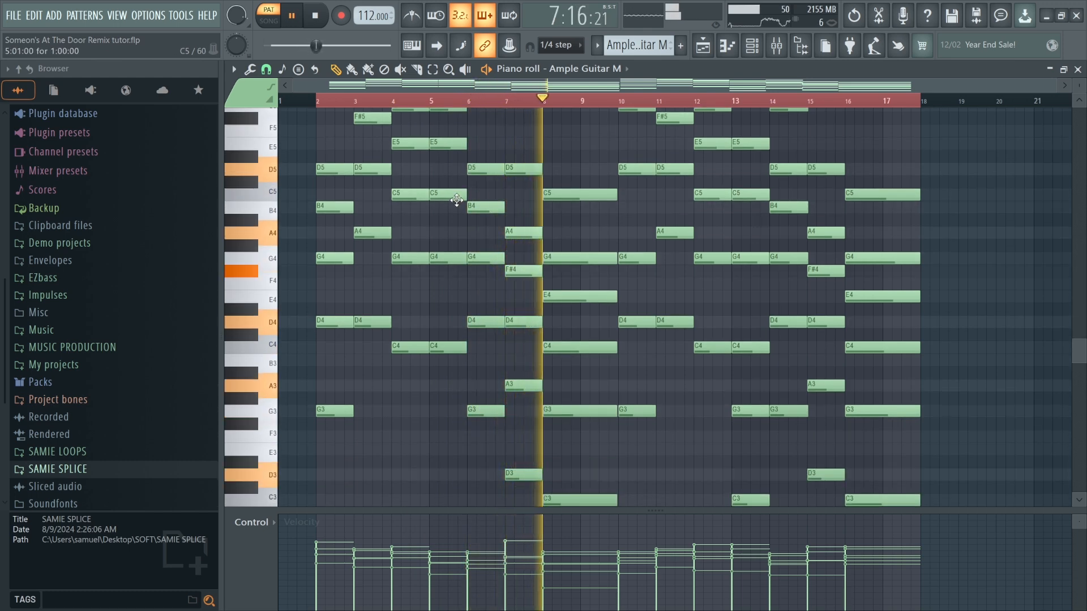
{"action": "key", "text": "space"}
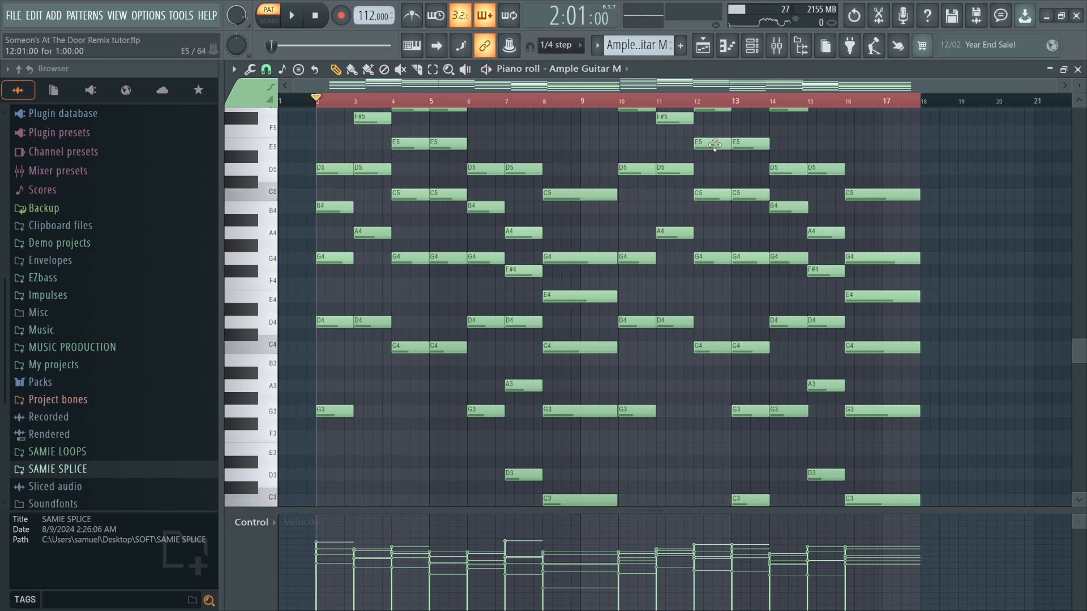
Select the notes from bar 2 to bar 10 in the Ample Guitar M piano roll.
{"action": "right_click", "coordinate": [490, 102]}
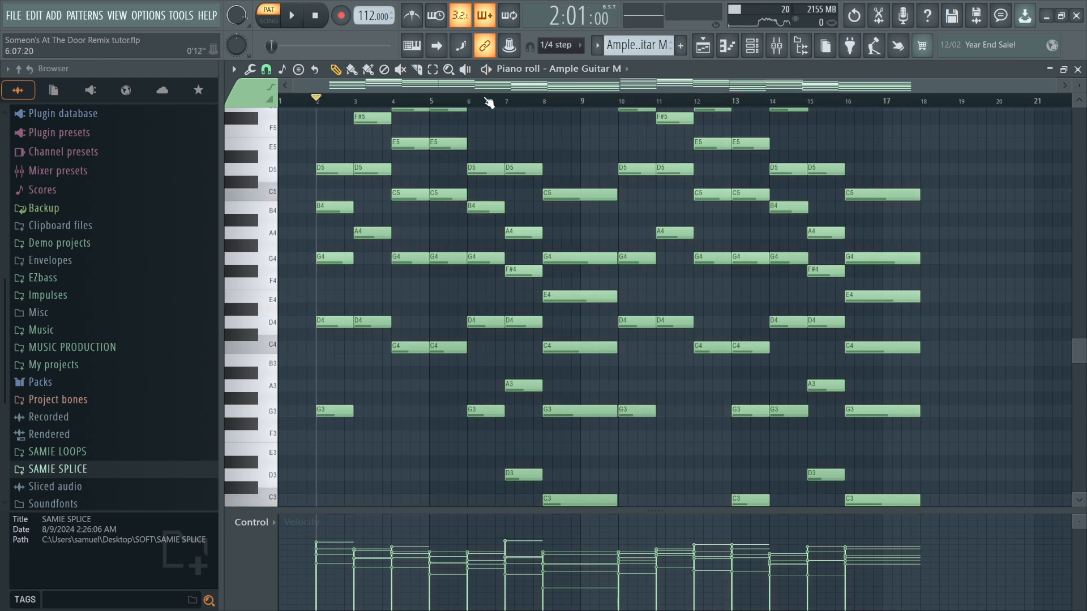
{"action": "left_click", "coordinate": [431, 72]}
{"action": "left_click_drag", "start_coordinate": [319, 106], "coordinate": [618, 123]}
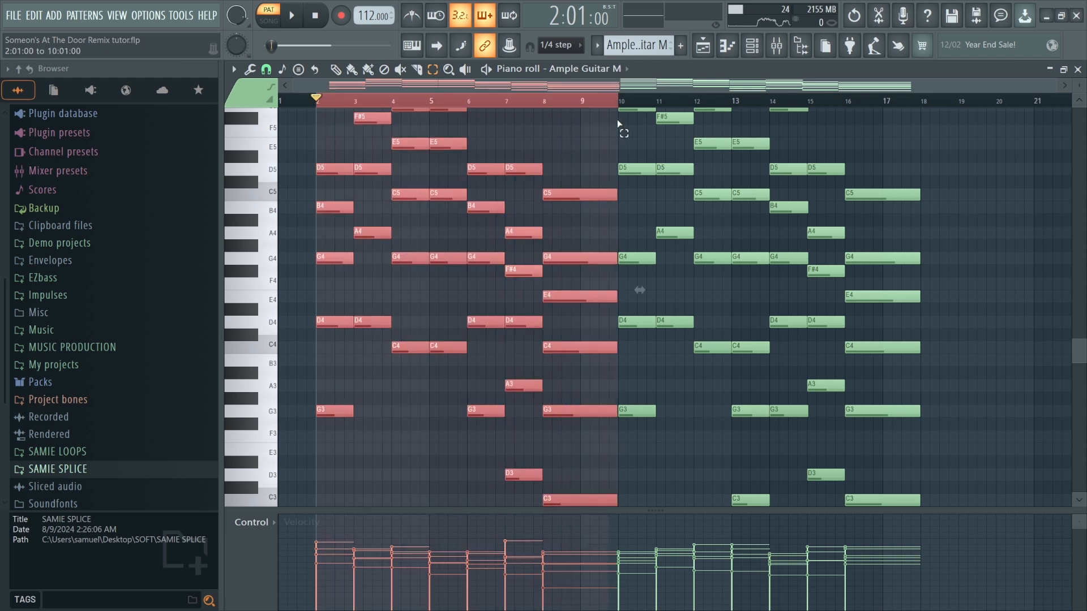
{"action": "left_click", "coordinate": [337, 70]}
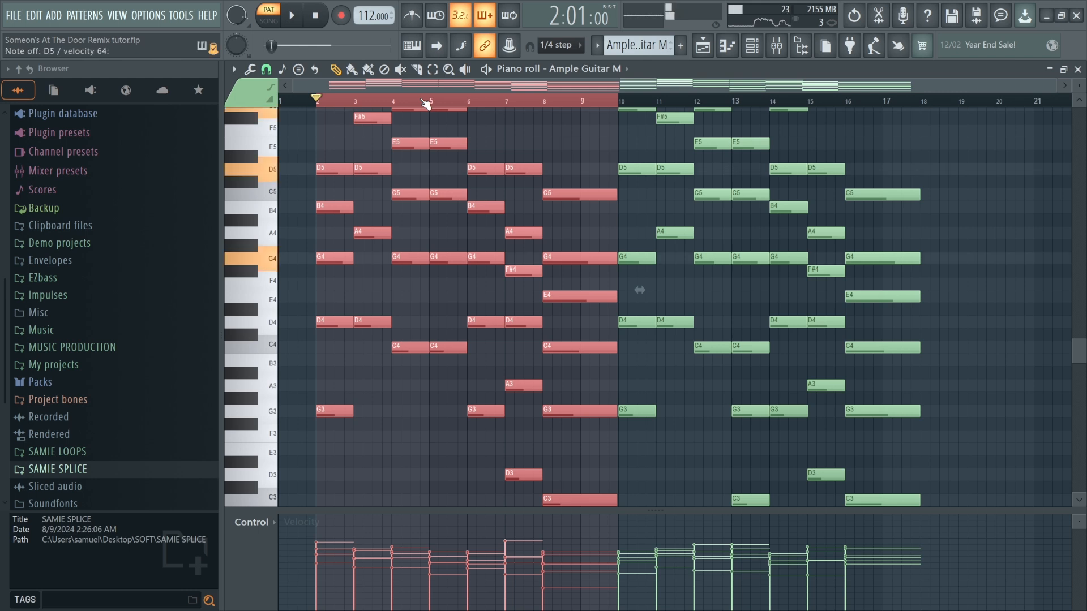
Return to the playlist and isolate Nylon Utopia by unmuting Track 3 and muting Track 2.
{"action": "left_click", "coordinate": [709, 52]}
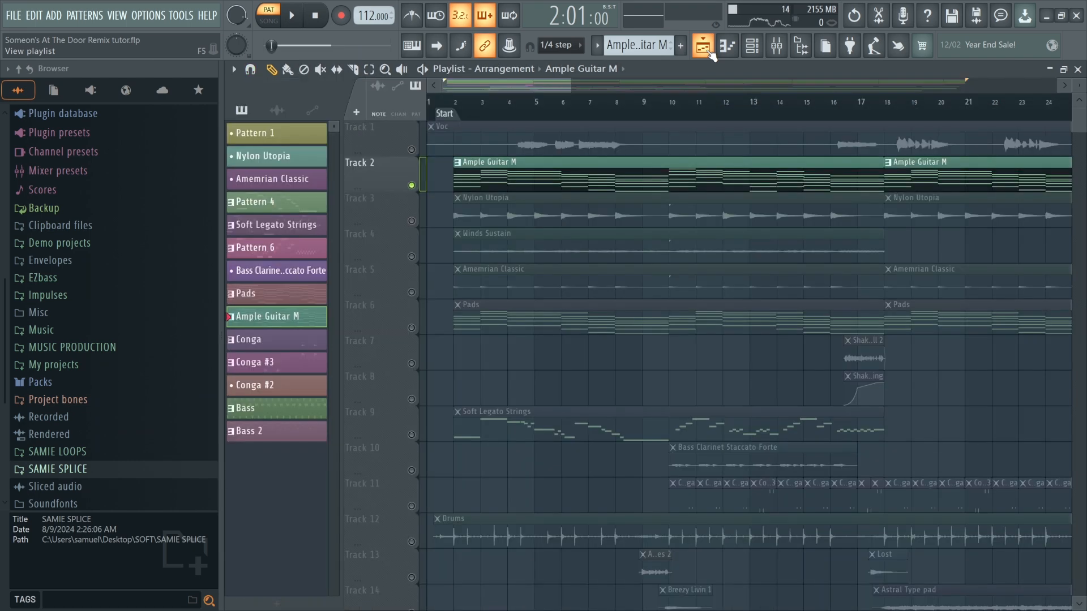
{"action": "scroll", "coordinate": [569, 174], "scroll_direction": "down", "scroll_amount": 2}
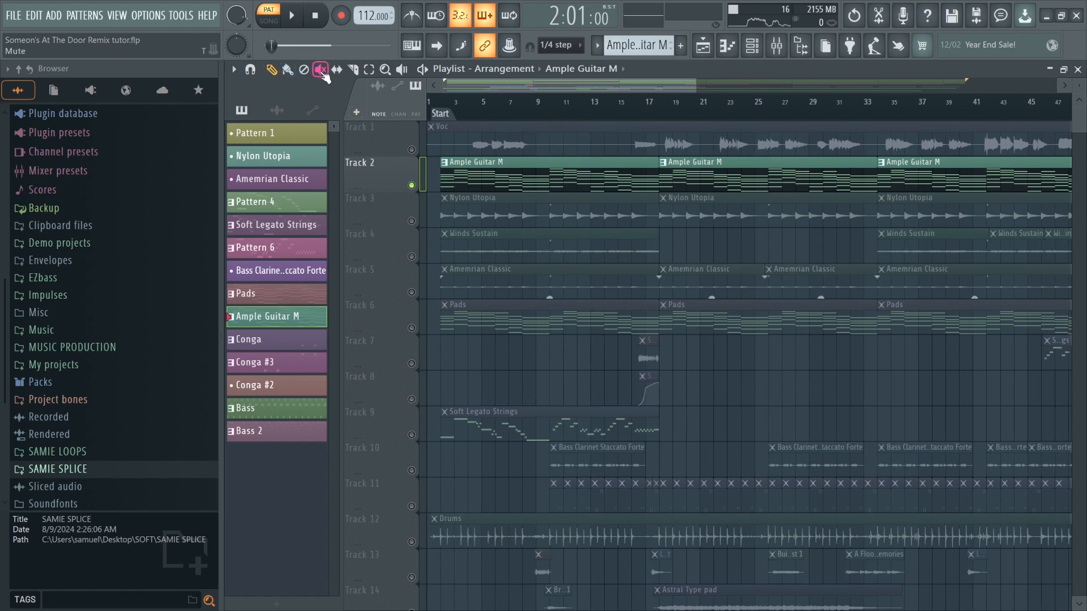
{"action": "left_click", "coordinate": [412, 221]}
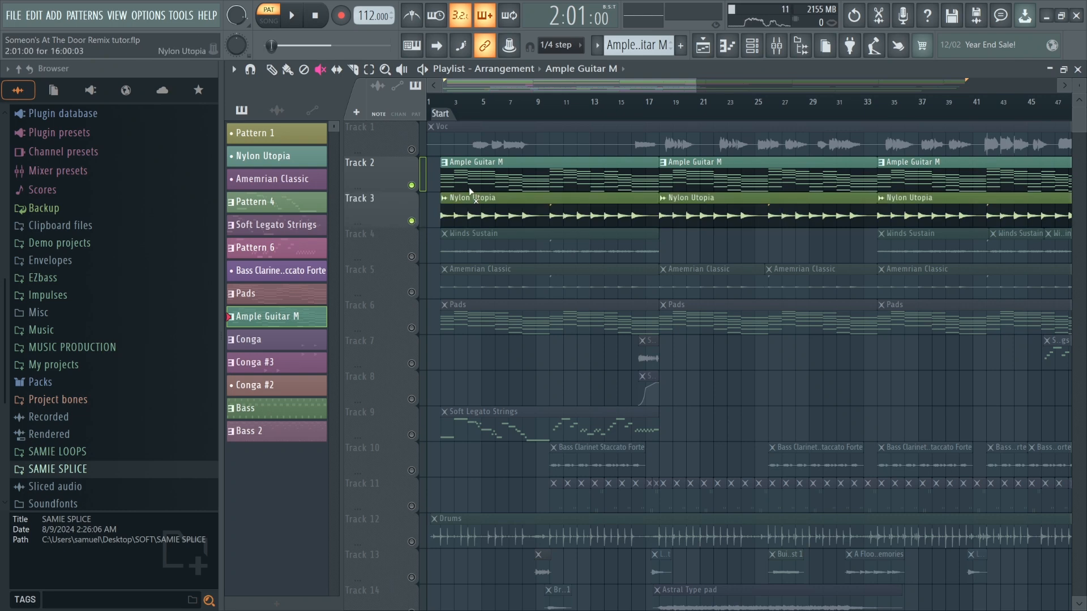
{"action": "left_click", "coordinate": [437, 107]}
{"action": "scroll", "coordinate": [434, 209], "scroll_direction": "up", "scroll_amount": 4}
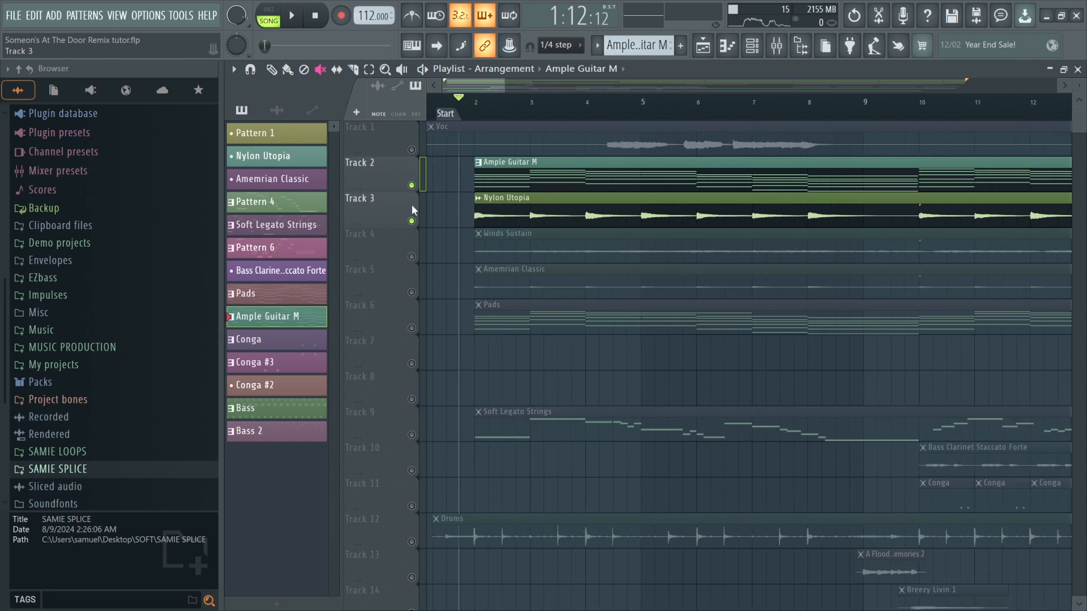
{"action": "left_click", "coordinate": [412, 185]}
Play back the isolated Nylon Utopia track from the start of the song.
{"action": "key", "text": "space"}
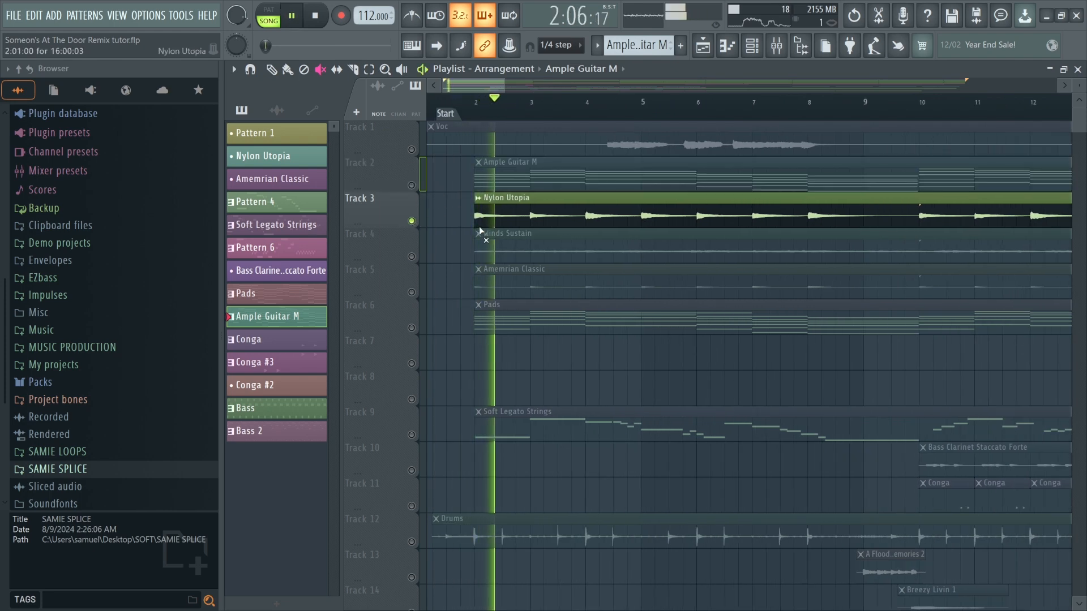
{"action": "scroll", "coordinate": [479, 227], "scroll_direction": "down", "scroll_amount": 3}
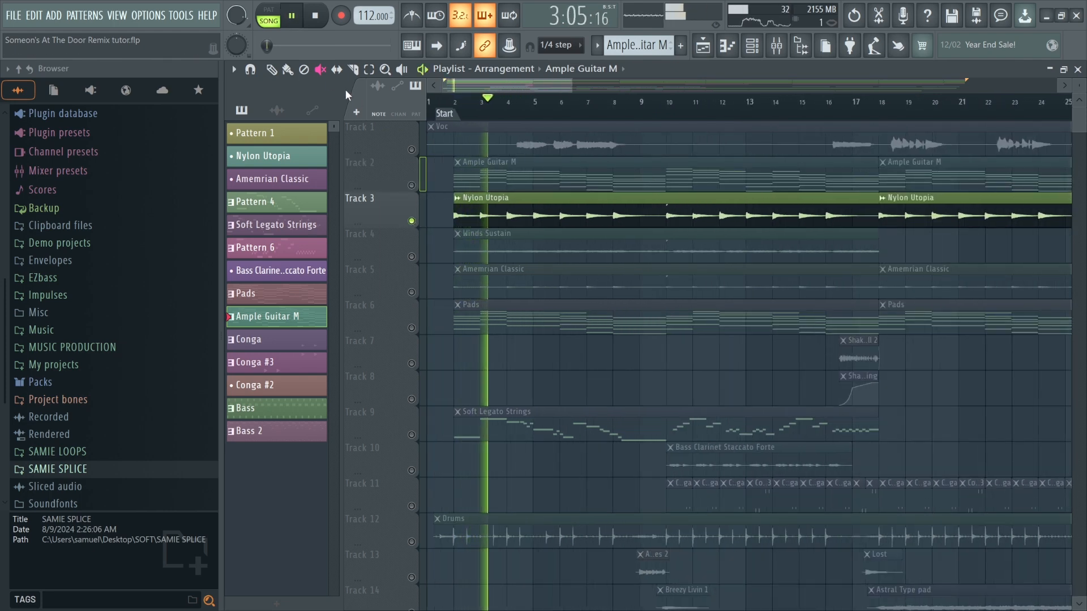
{"action": "key", "text": "space"}
{"action": "left_click", "coordinate": [272, 69]}
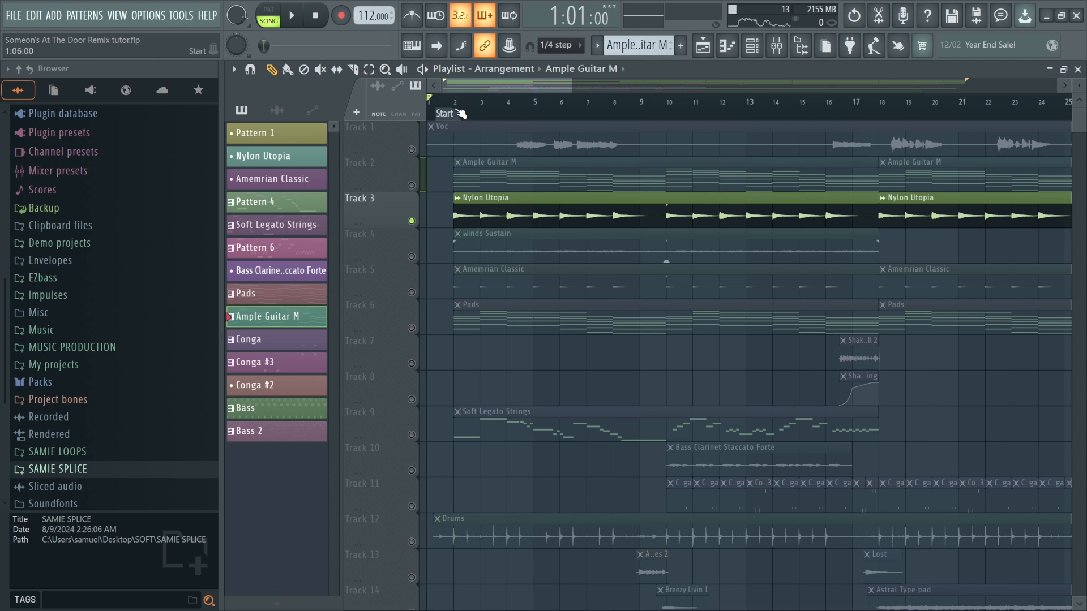
{"action": "scroll", "coordinate": [458, 133], "scroll_direction": "up", "scroll_amount": 3}
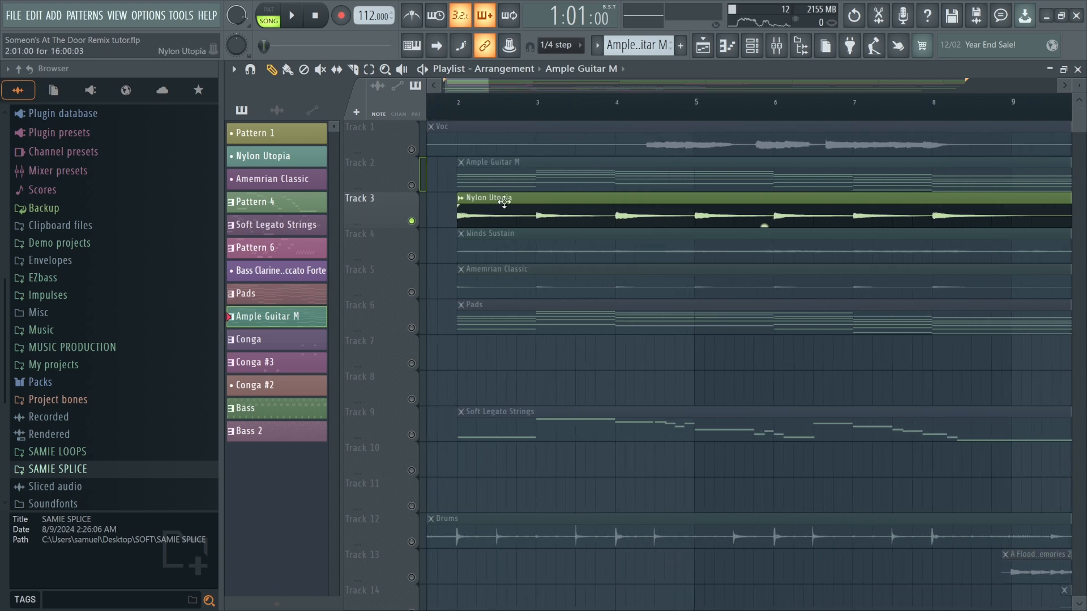
{"action": "key", "text": "space"}
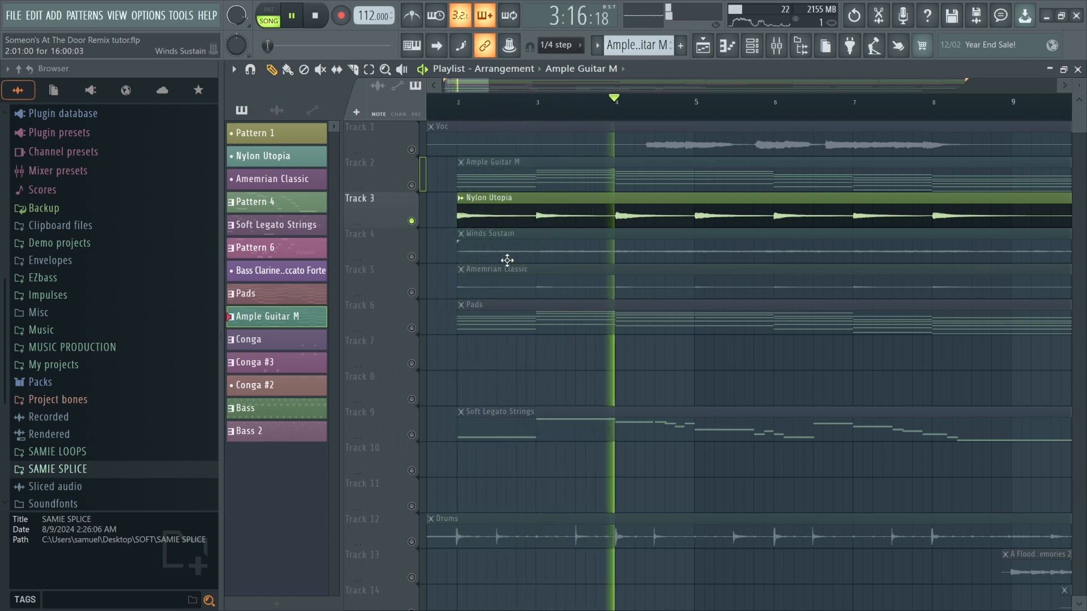
{"action": "scroll", "coordinate": [512, 267], "scroll_direction": "down", "scroll_amount": 5}
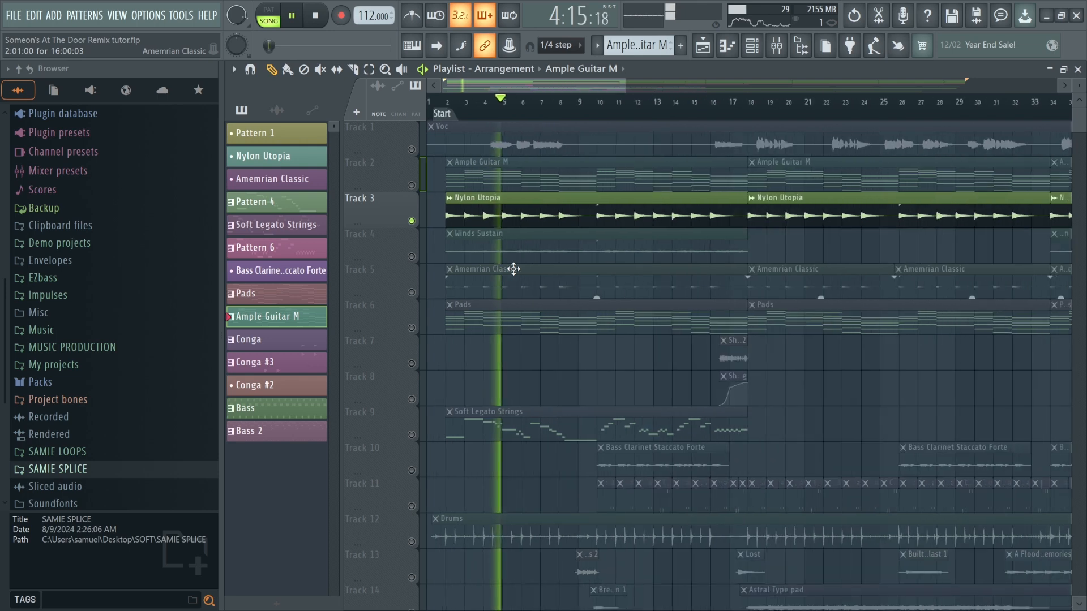
{"action": "key", "text": "space"}
Unmute Tracks 2 and 4, then solo the Winds Sustain track.
{"action": "left_click", "coordinate": [411, 186]}
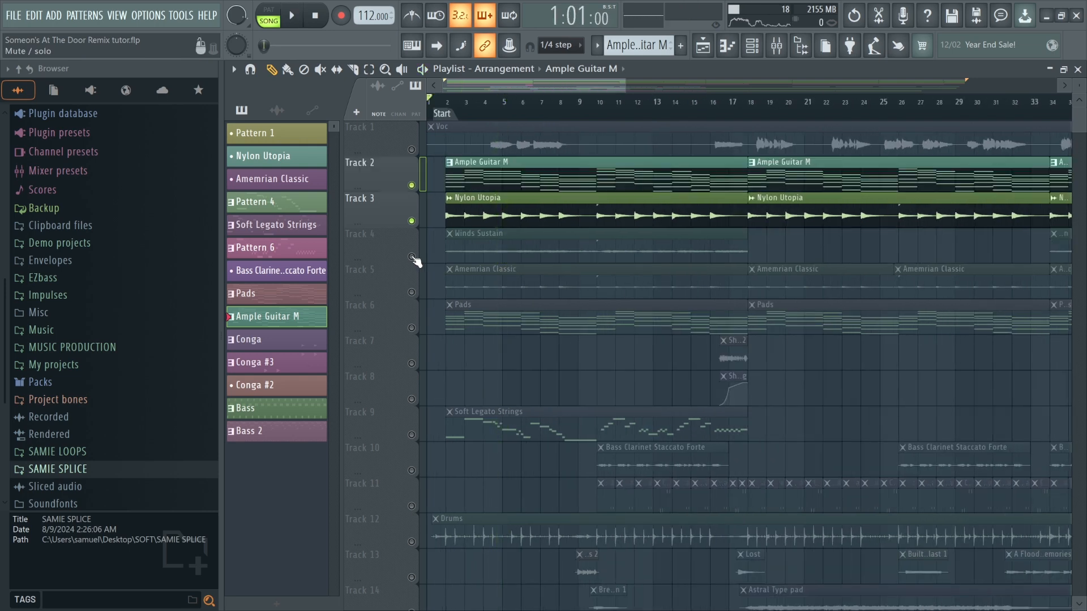
{"action": "left_click", "coordinate": [411, 257]}
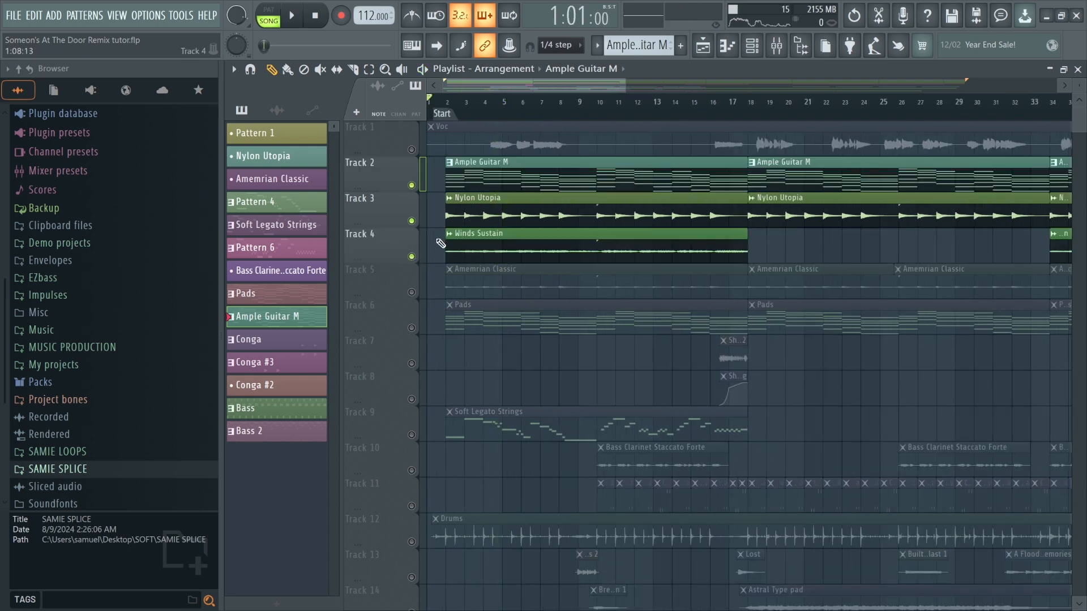
{"action": "right_click", "coordinate": [411, 256]}
Play back the soloed Winds Sustain track.
{"action": "key", "text": "space"}
{"action": "scroll", "coordinate": [452, 187], "scroll_direction": "up", "scroll_amount": 4}
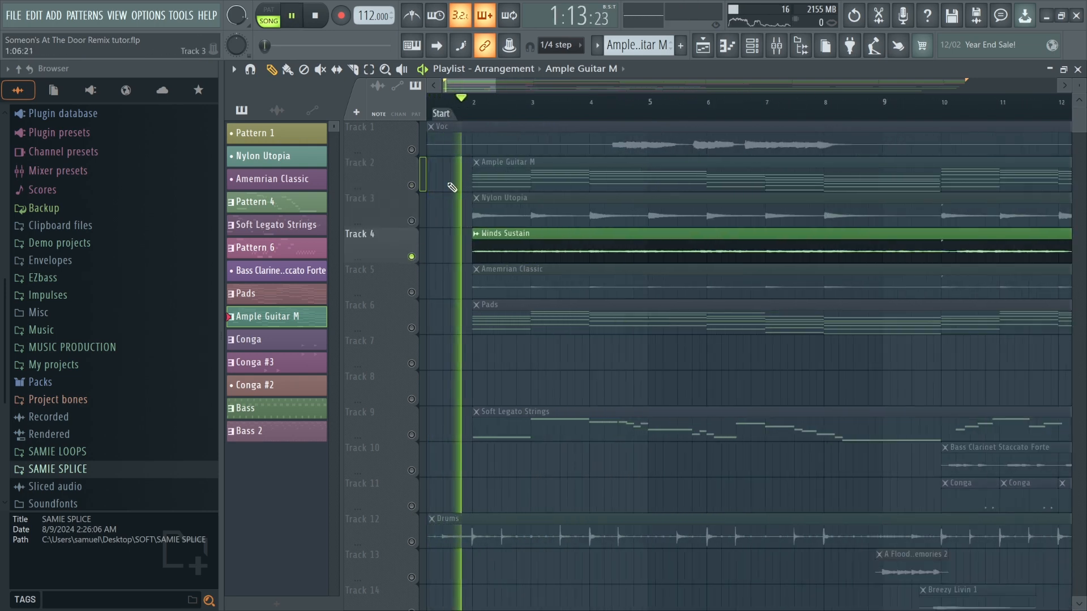
{"action": "scroll", "coordinate": [489, 221], "scroll_direction": "down", "scroll_amount": 3}
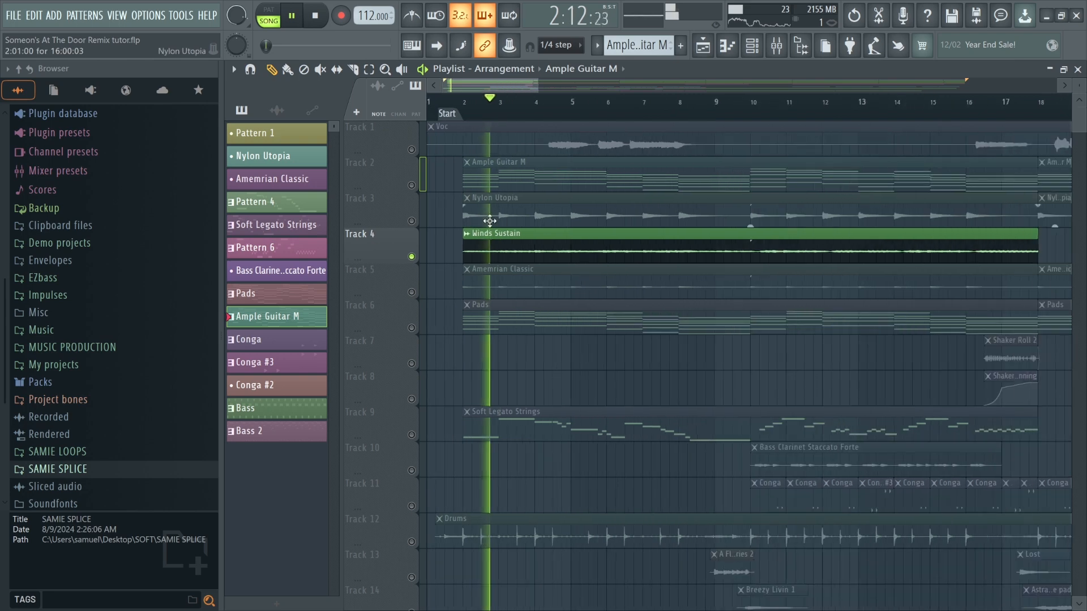
{"action": "scroll", "coordinate": [527, 235], "scroll_direction": "down", "scroll_amount": 4}
{"action": "key", "text": "space"}
Unmute Tracks 3 and 2 and play Ample Guitar M, Nylon Utopia and Winds Sustain together.
{"action": "left_click", "coordinate": [411, 221]}
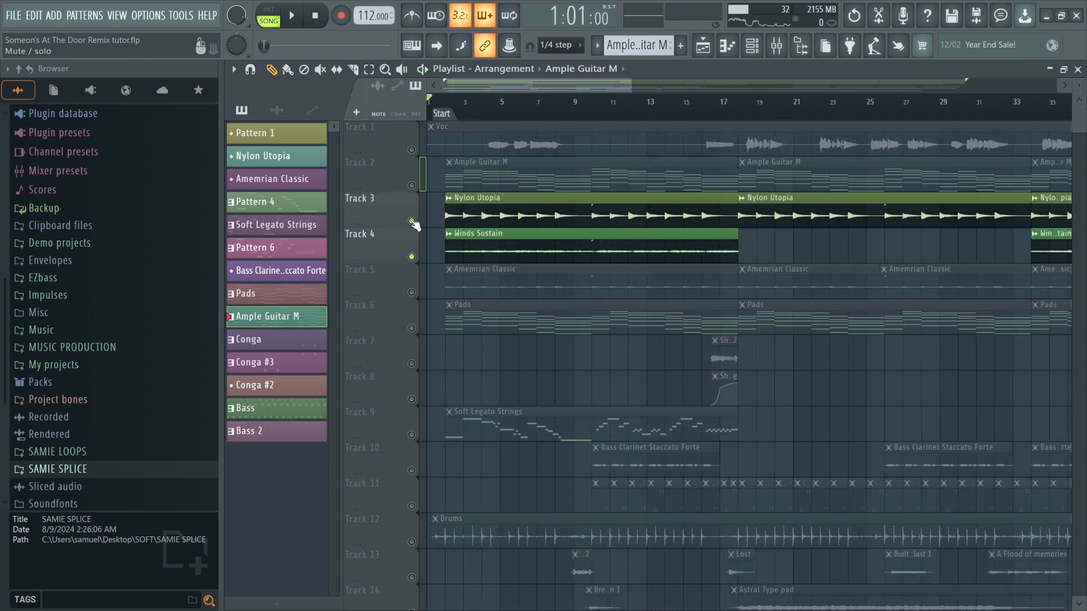
{"action": "left_click", "coordinate": [412, 185]}
{"action": "key", "text": "space"}
{"action": "scroll", "coordinate": [441, 187], "scroll_direction": "up", "scroll_amount": 4}
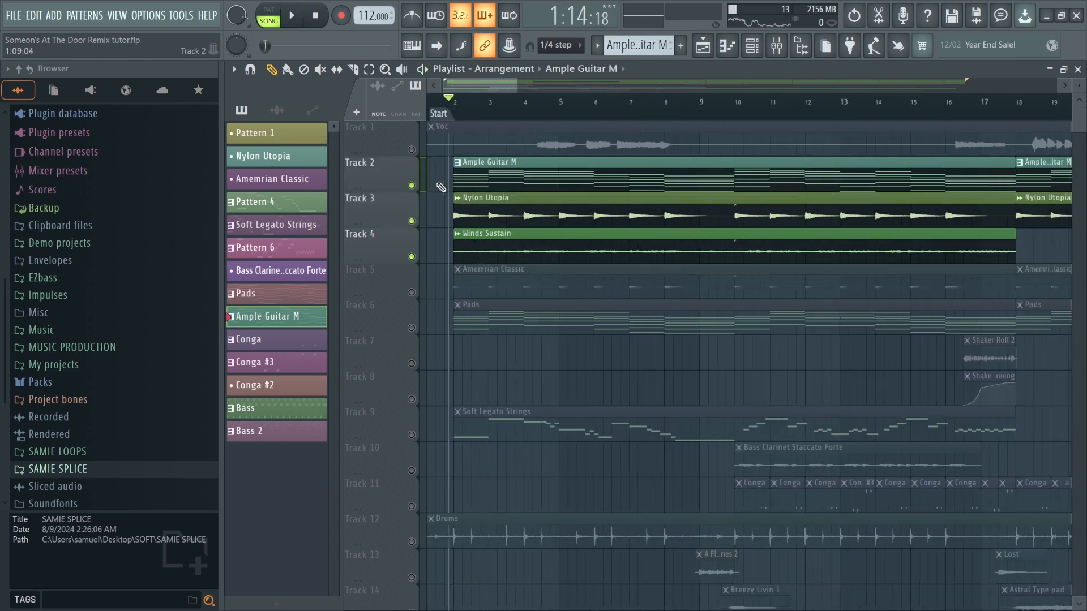
{"action": "scroll", "coordinate": [441, 187], "scroll_direction": "up", "scroll_amount": 3}
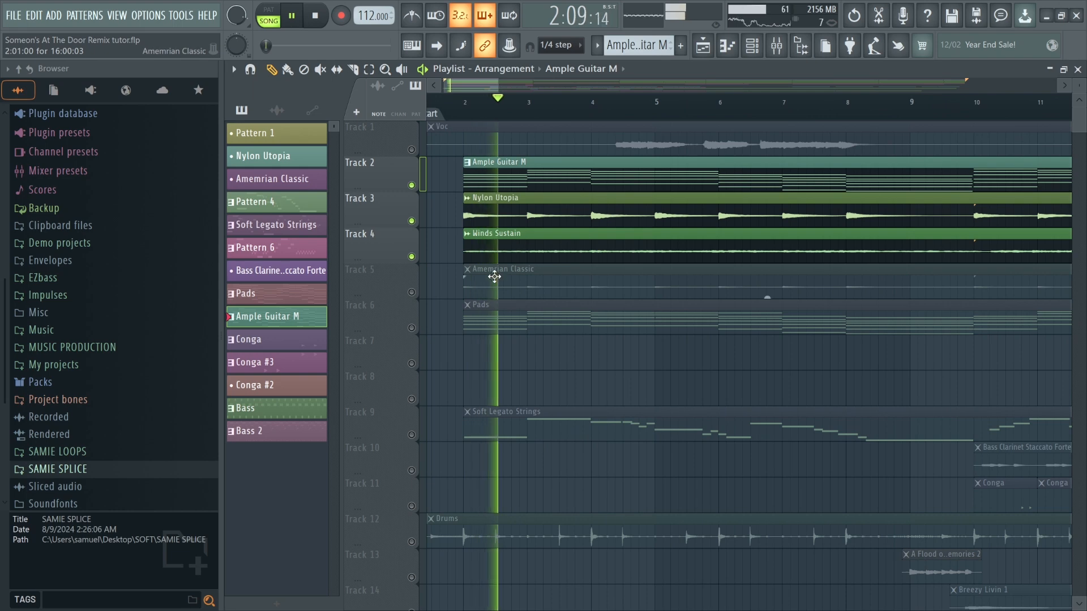
{"action": "scroll", "coordinate": [495, 276], "scroll_direction": "down", "scroll_amount": 4}
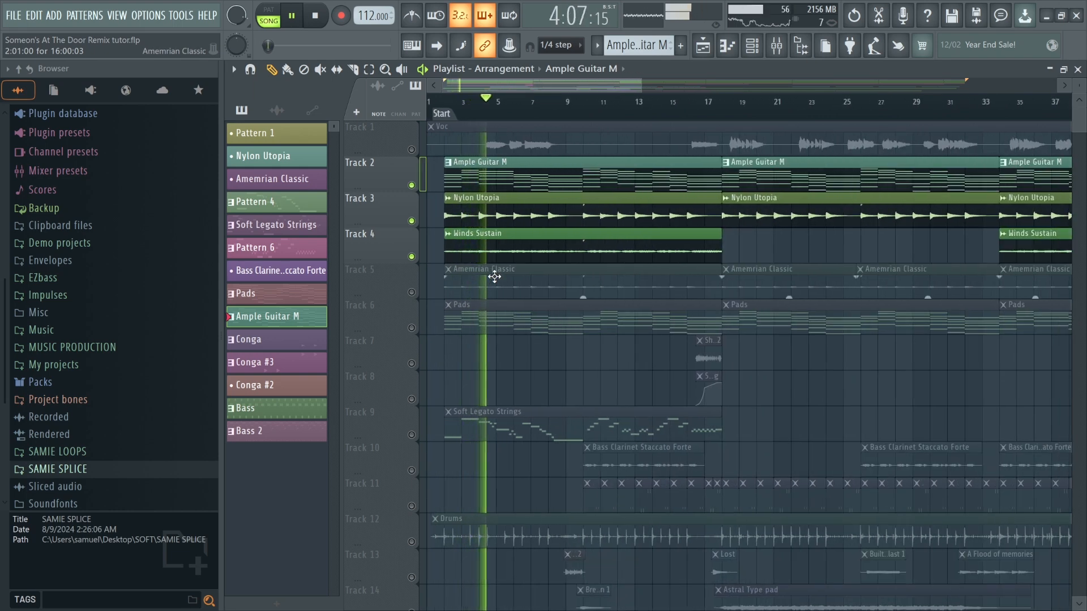
{"action": "key", "text": "space"}
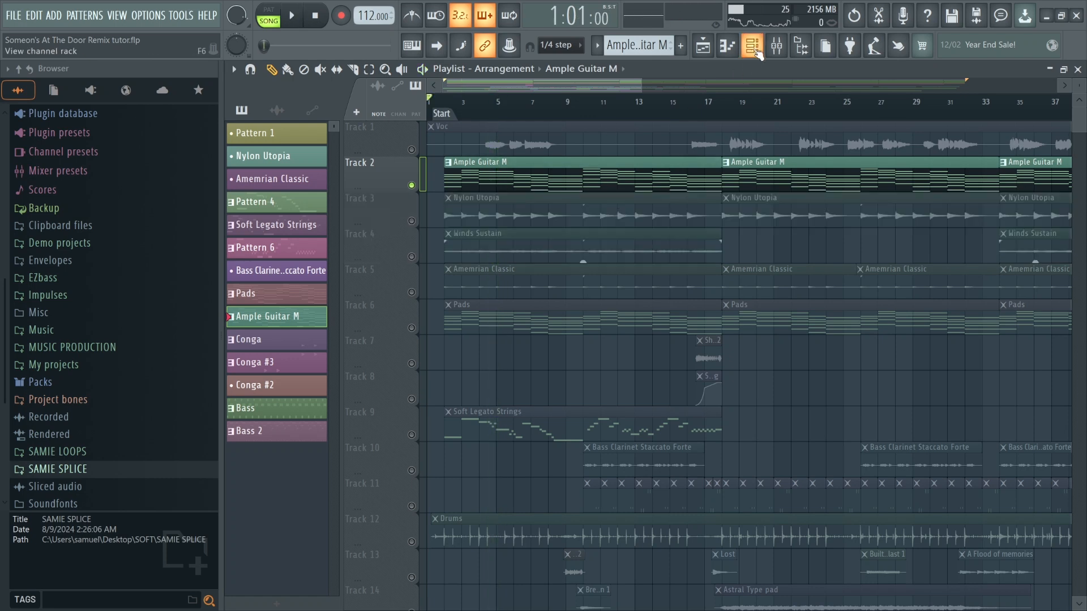
Open the channel rack, view the Ample Guitar M instrument plugin, and close it.
{"action": "left_click", "coordinate": [755, 49]}
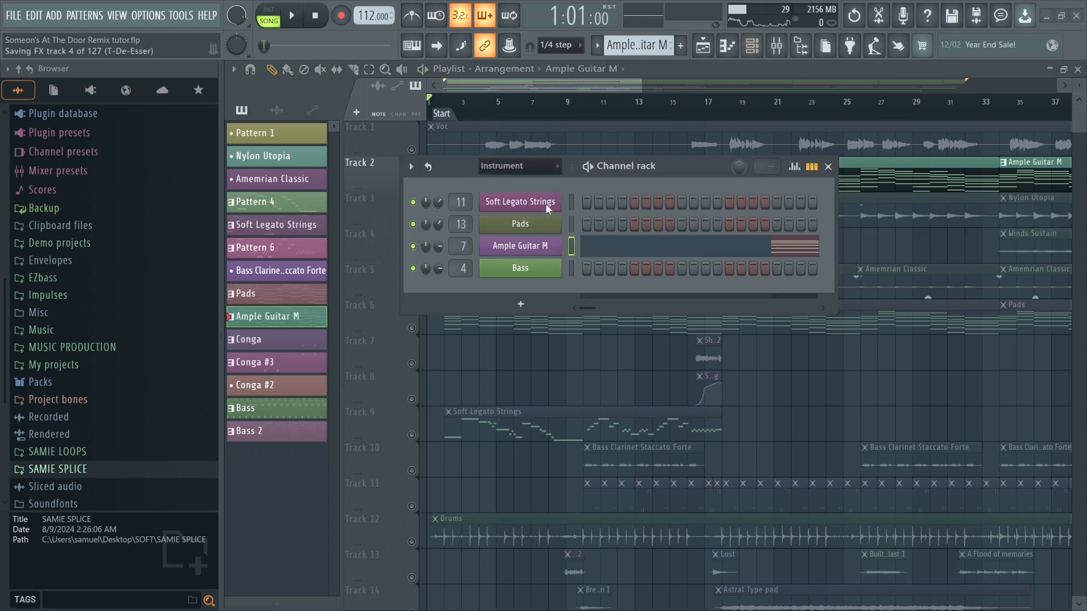
{"action": "left_click", "coordinate": [526, 253]}
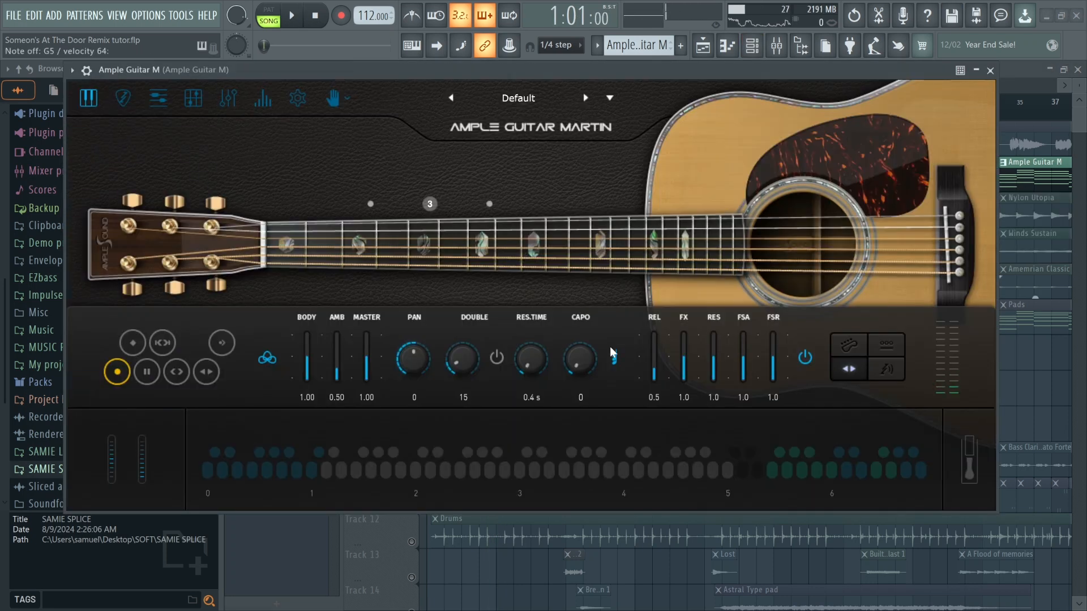
{"action": "left_click", "coordinate": [990, 70]}
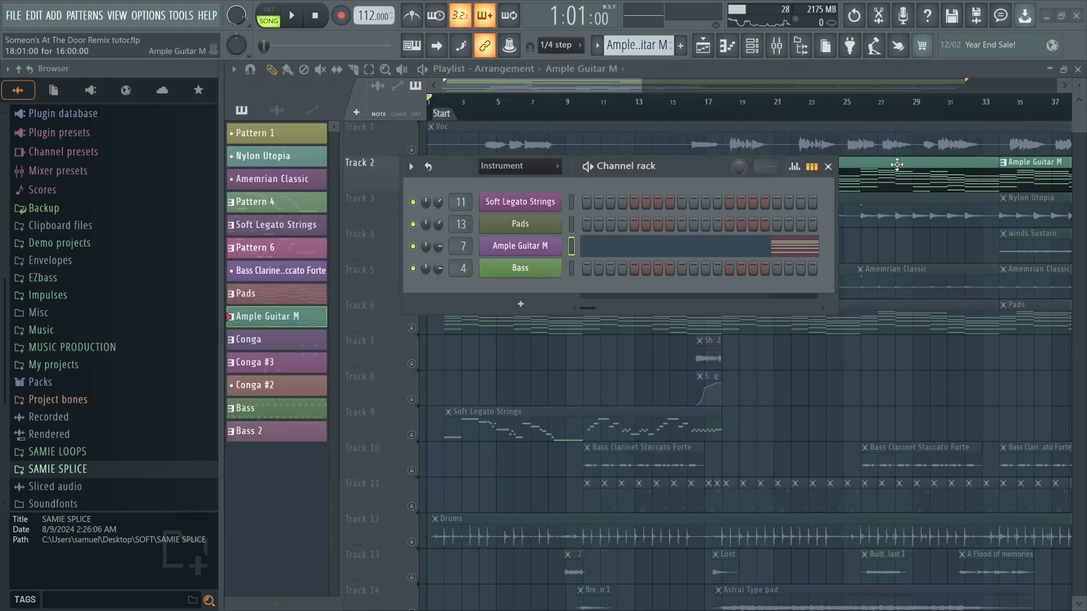
Close the channel rack and unmute Track 3 alongside the Ample Guitar M track.
{"action": "left_click", "coordinate": [828, 167]}
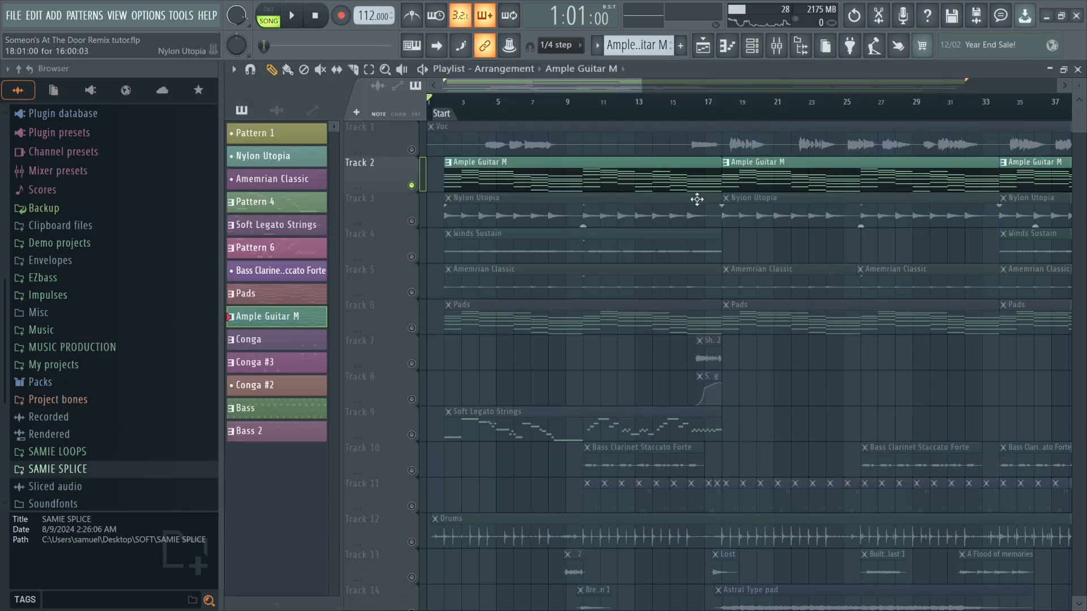
{"action": "left_click", "coordinate": [412, 221]}
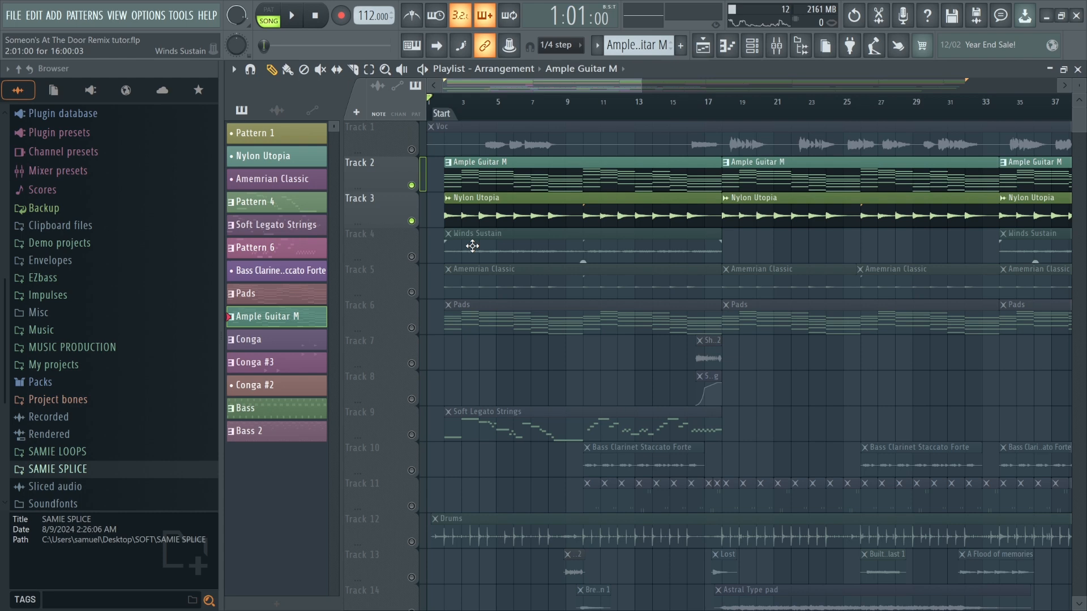
Solo the Amemrian Classic track and play it back from the start of the arrangement.
{"action": "right_click", "coordinate": [413, 293]}
{"action": "scroll", "coordinate": [447, 237], "scroll_direction": "up", "scroll_amount": 4}
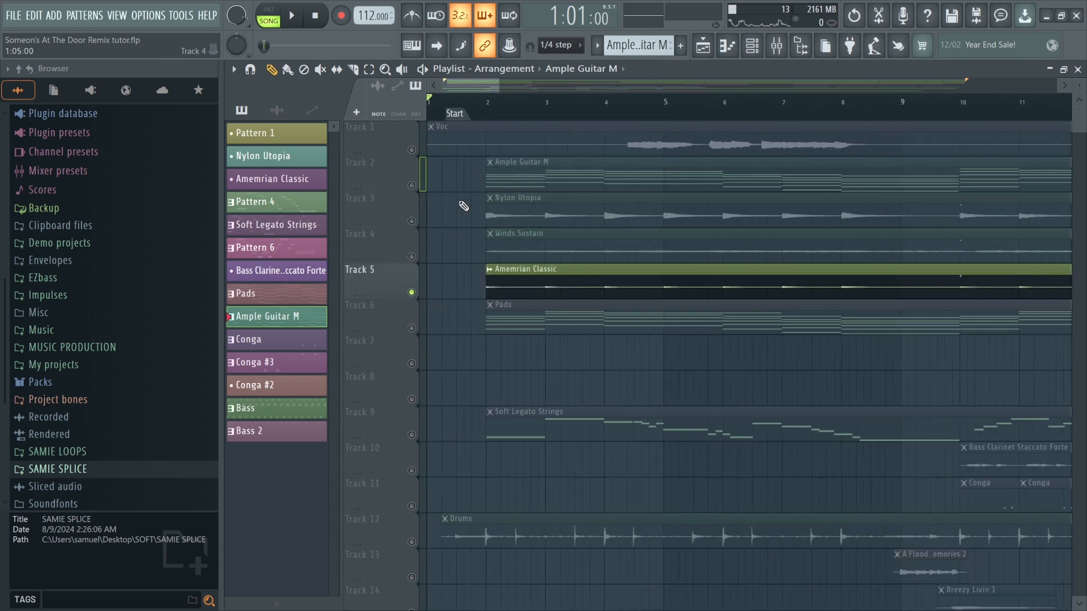
{"action": "left_click", "coordinate": [490, 114]}
{"action": "key", "text": "space"}
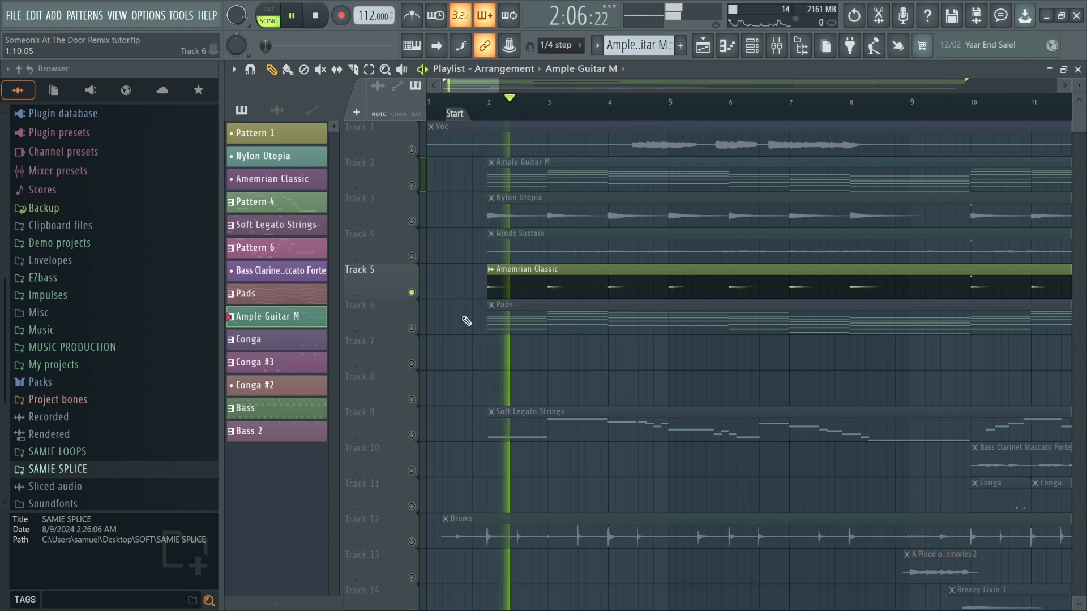
{"action": "scroll", "coordinate": [480, 315], "scroll_direction": "down", "scroll_amount": 4}
{"action": "key", "text": "space"}
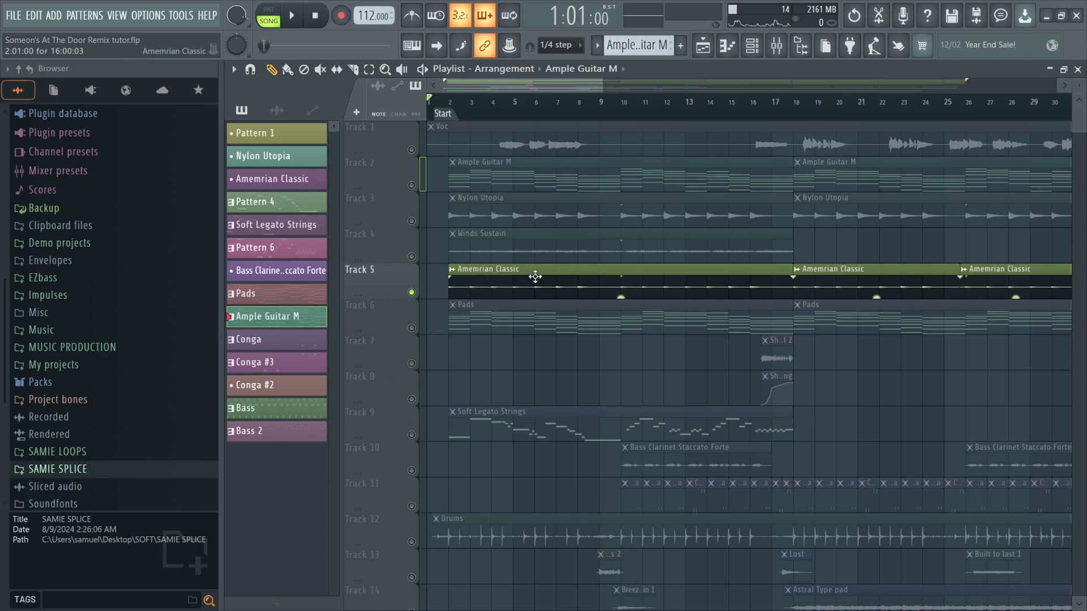
Play back the soloed Amemrian Classic track again from the start.
{"action": "left_click", "coordinate": [419, 184]}
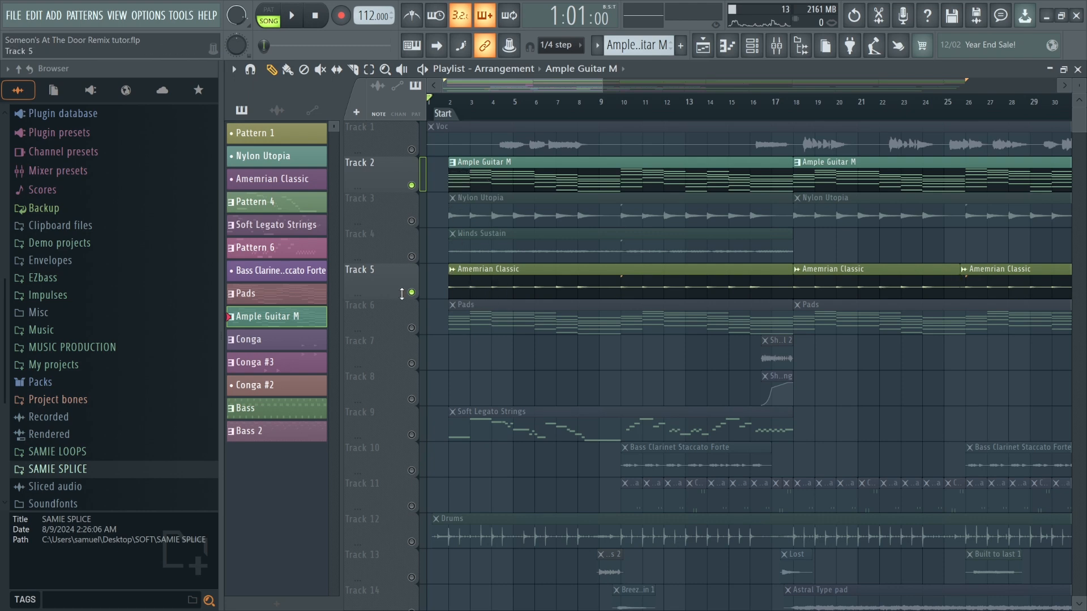
{"action": "left_click", "coordinate": [483, 284]}
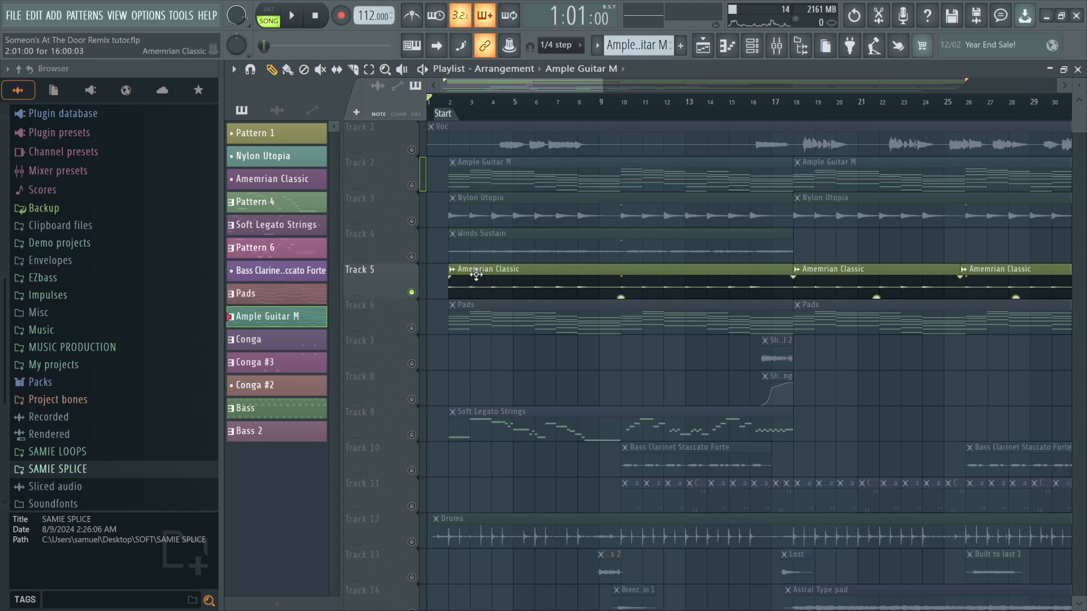
{"action": "left_click", "coordinate": [453, 102]}
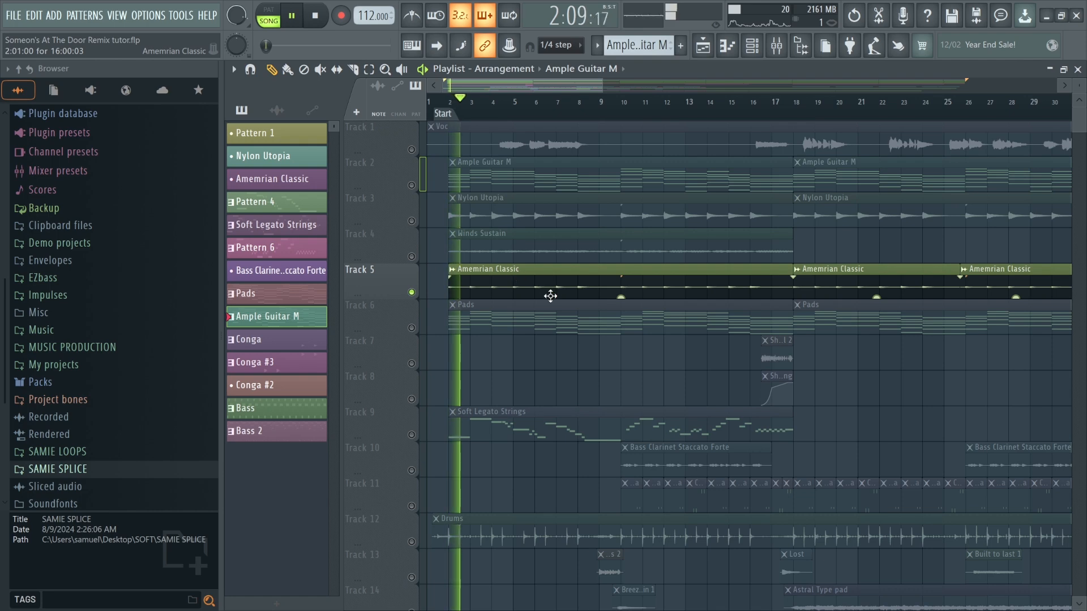
{"action": "key", "text": "space"}
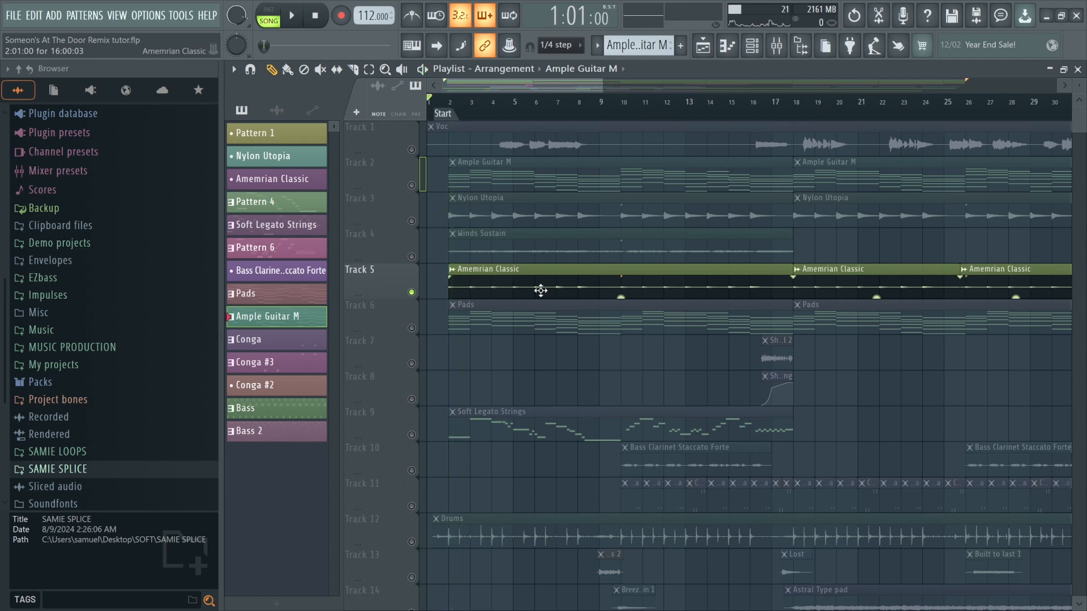
{"action": "key", "text": "space"}
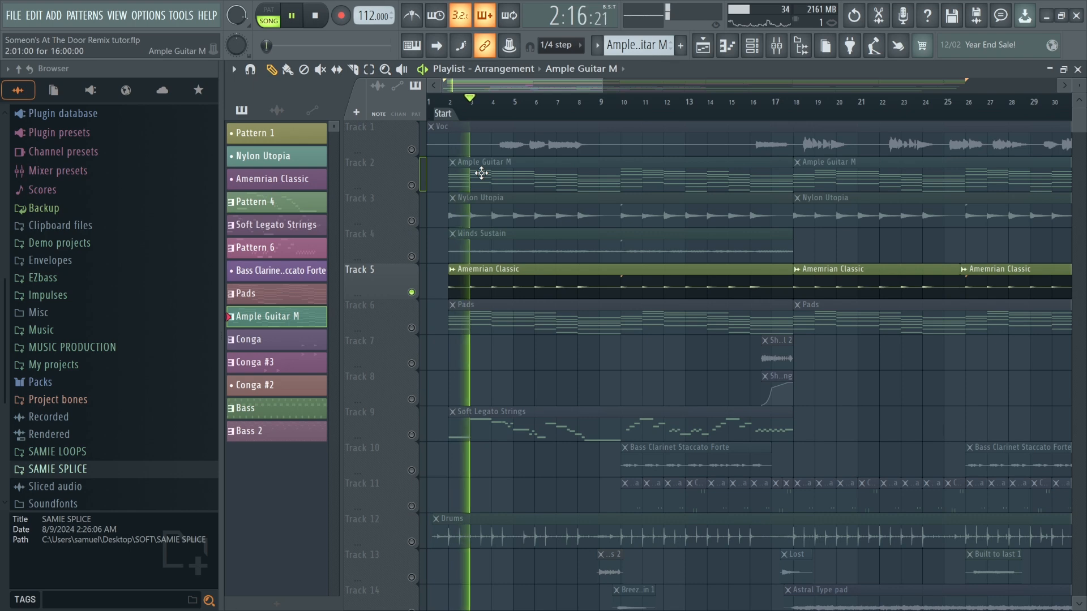
{"action": "scroll", "coordinate": [481, 206], "scroll_direction": "down", "scroll_amount": 1}
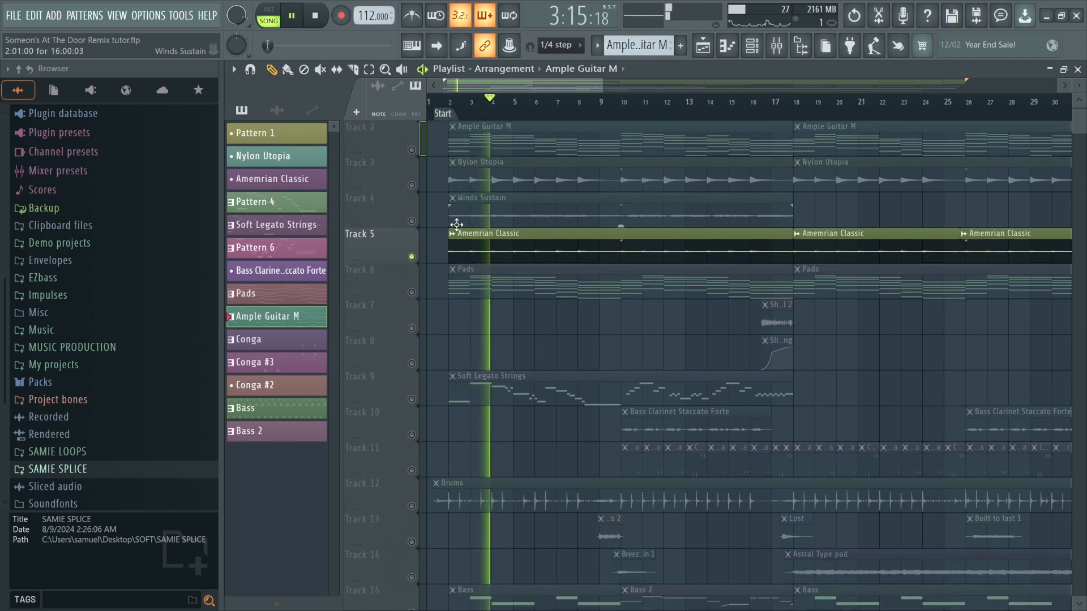
{"action": "scroll", "coordinate": [479, 224], "scroll_direction": "up", "scroll_amount": 2}
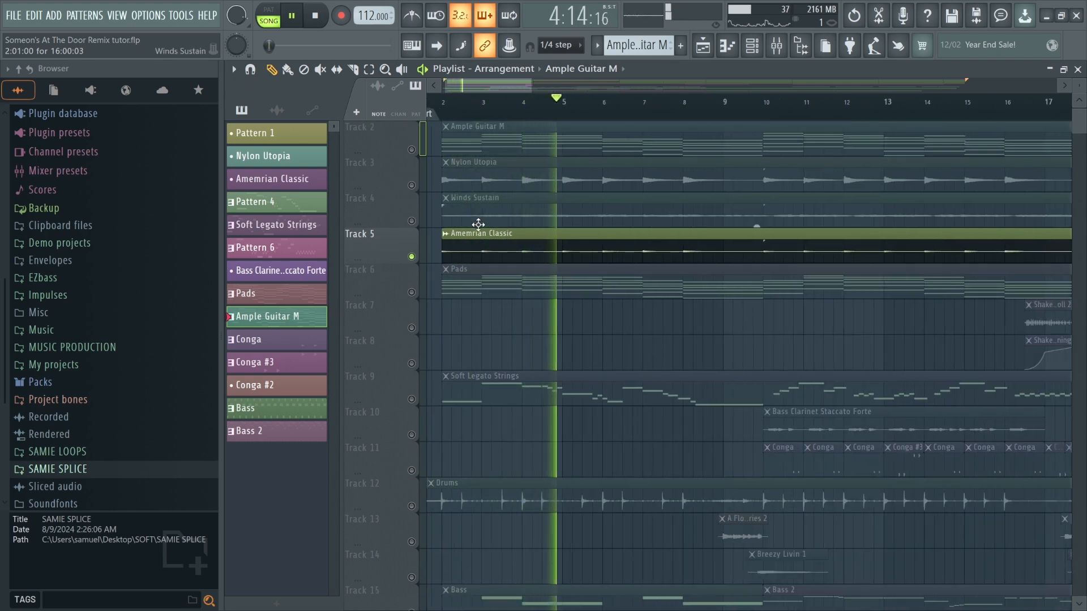
{"action": "scroll", "coordinate": [498, 258], "scroll_direction": "down", "scroll_amount": 2}
{"action": "key", "text": "space"}
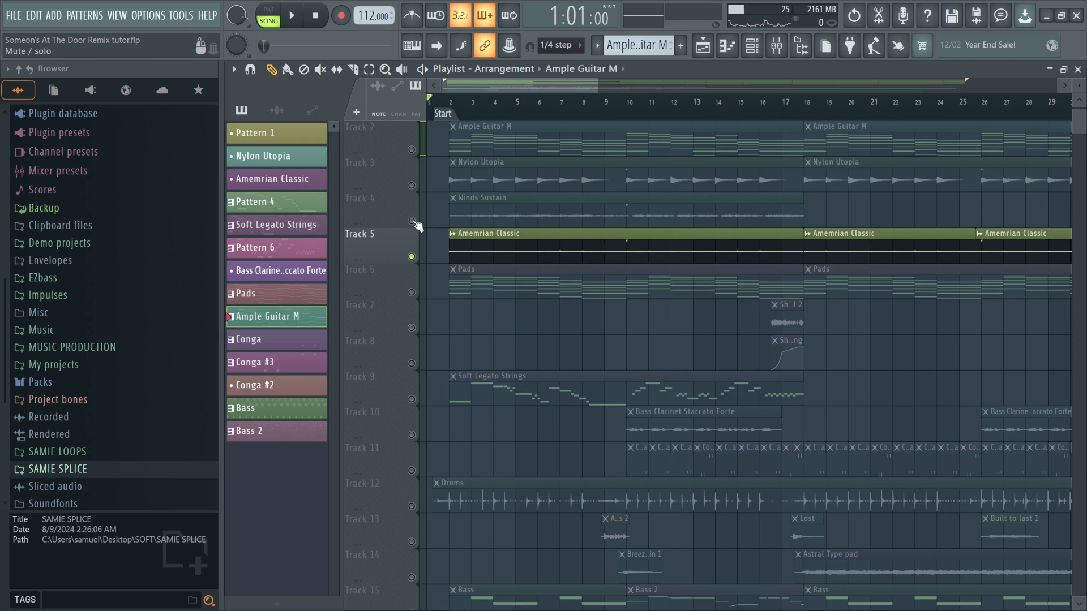
Unmute Tracks 2, 3 and 4 and play them together with Amemrian Classic from the start.
{"action": "left_click", "coordinate": [412, 221]}
{"action": "left_click", "coordinate": [413, 185]}
{"action": "left_click", "coordinate": [412, 149]}
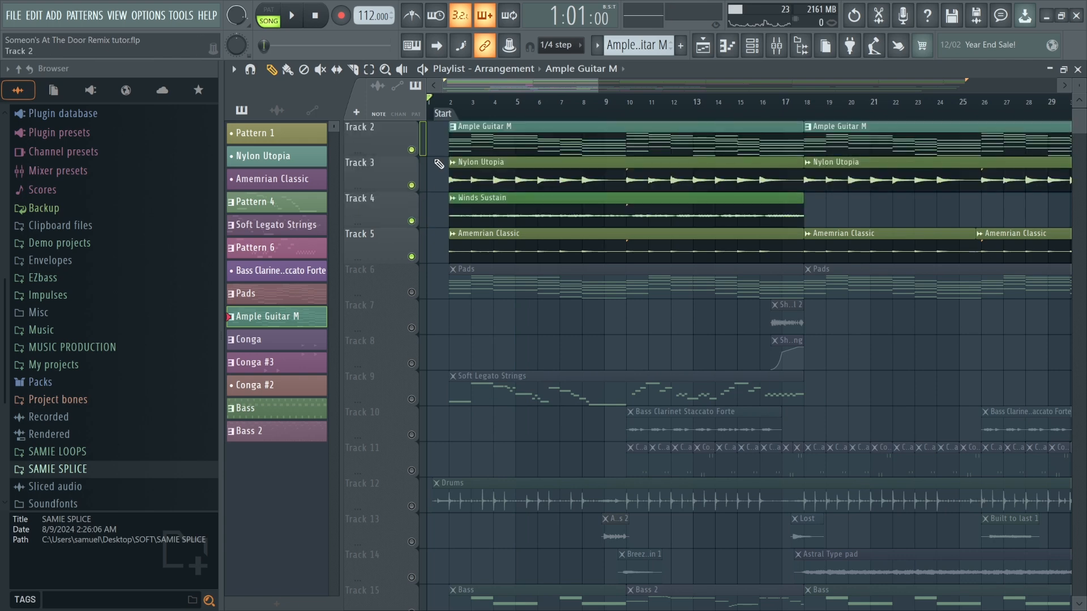
{"action": "left_click", "coordinate": [448, 108]}
{"action": "scroll", "coordinate": [453, 147], "scroll_direction": "up", "scroll_amount": 2}
{"action": "key", "text": "space"}
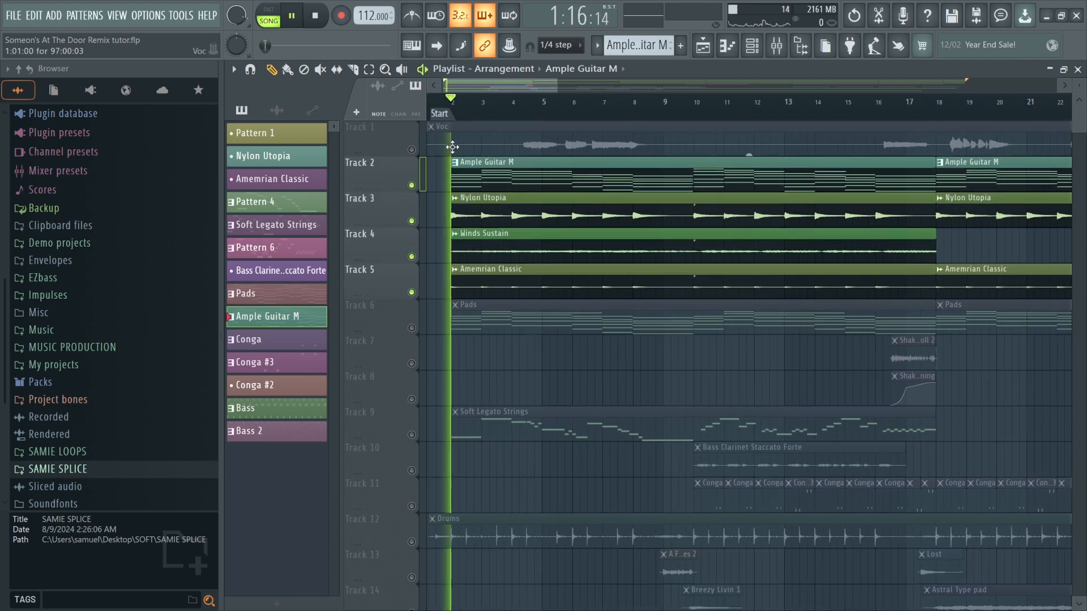
{"action": "key", "text": "space"}
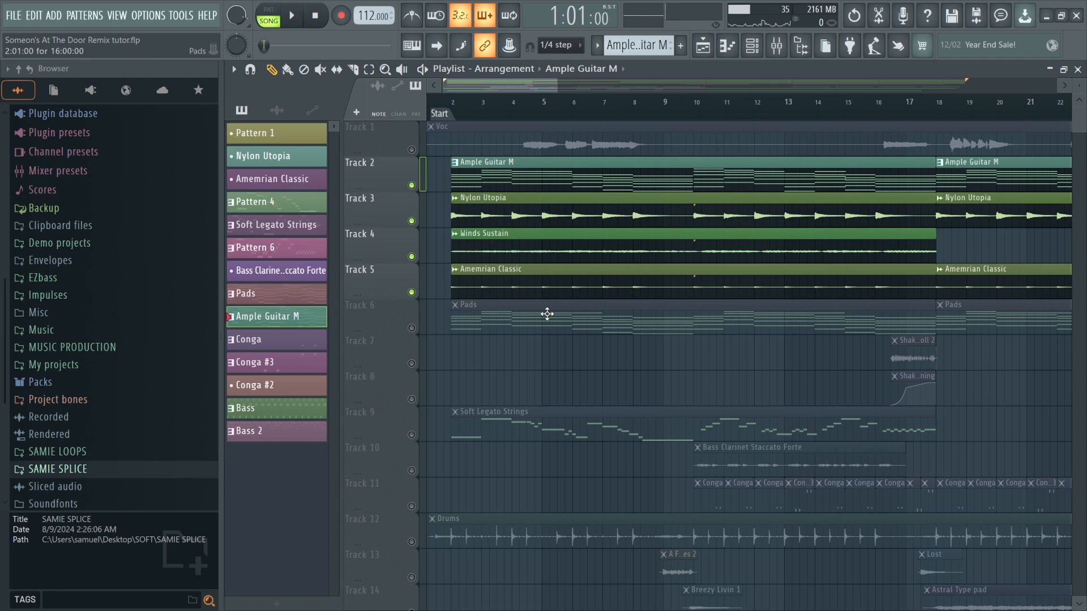
Save the project and play back the four unmuted tracks.
{"action": "key", "text": "ctrl+s"}
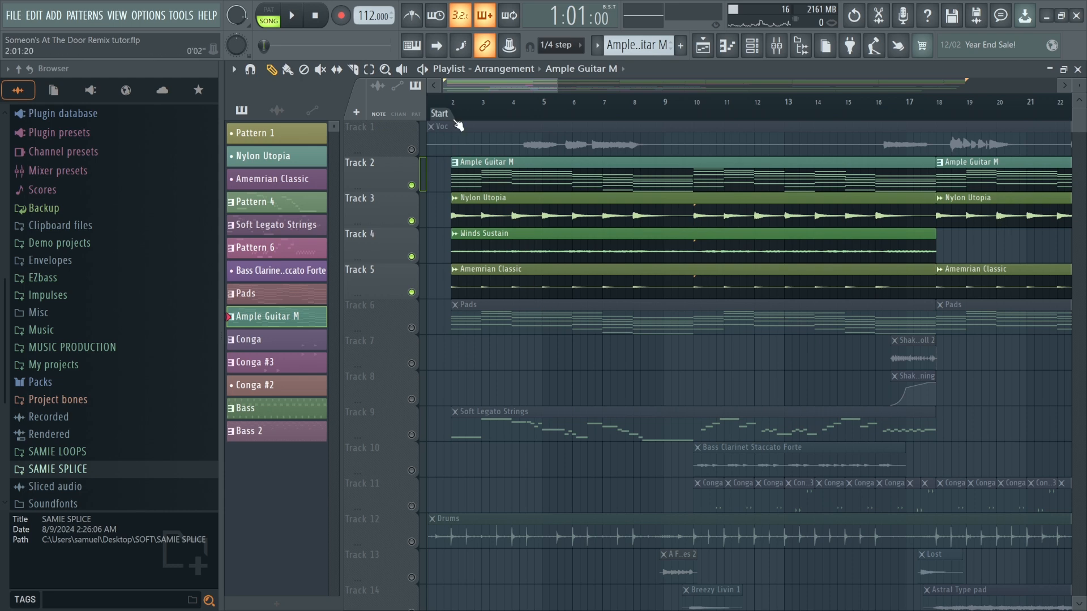
{"action": "key", "text": "space"}
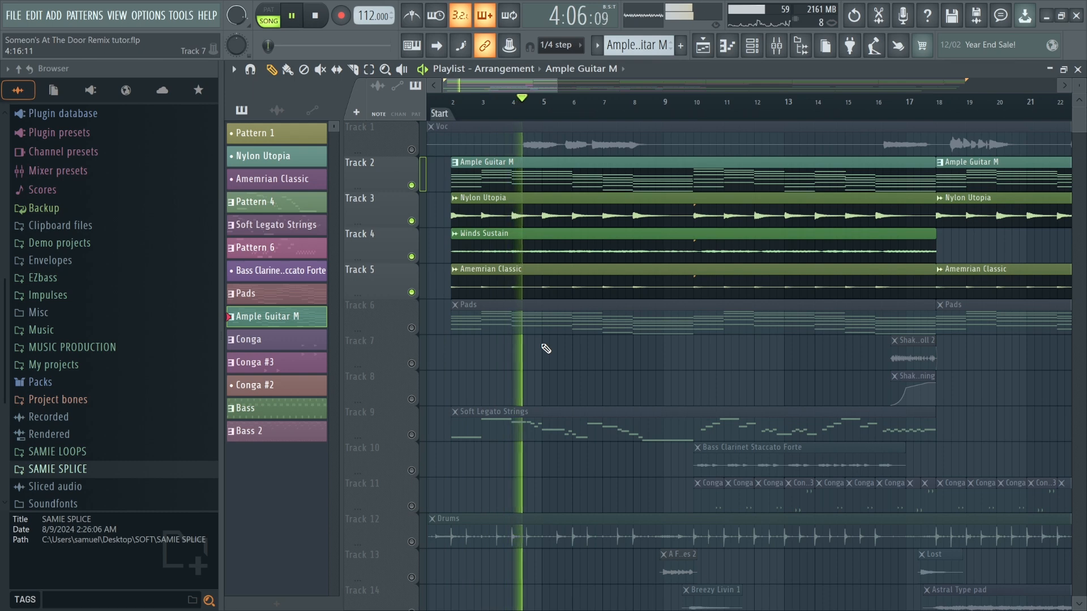
{"action": "key", "text": "space"}
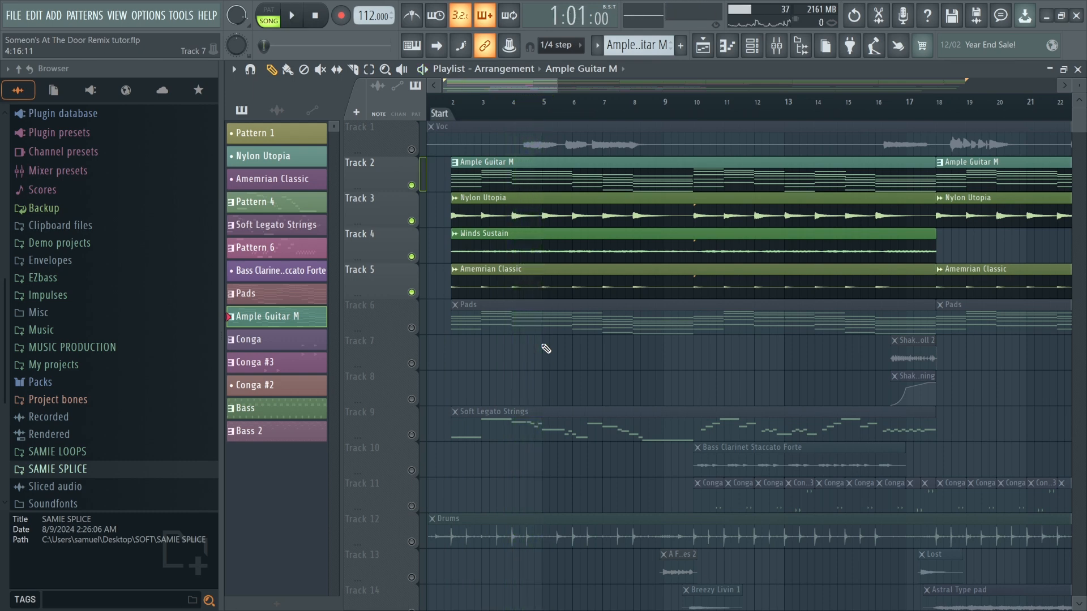
Solo the Pads track and play it back from the start.
{"action": "right_click", "coordinate": [414, 329]}
{"action": "left_click", "coordinate": [466, 316]}
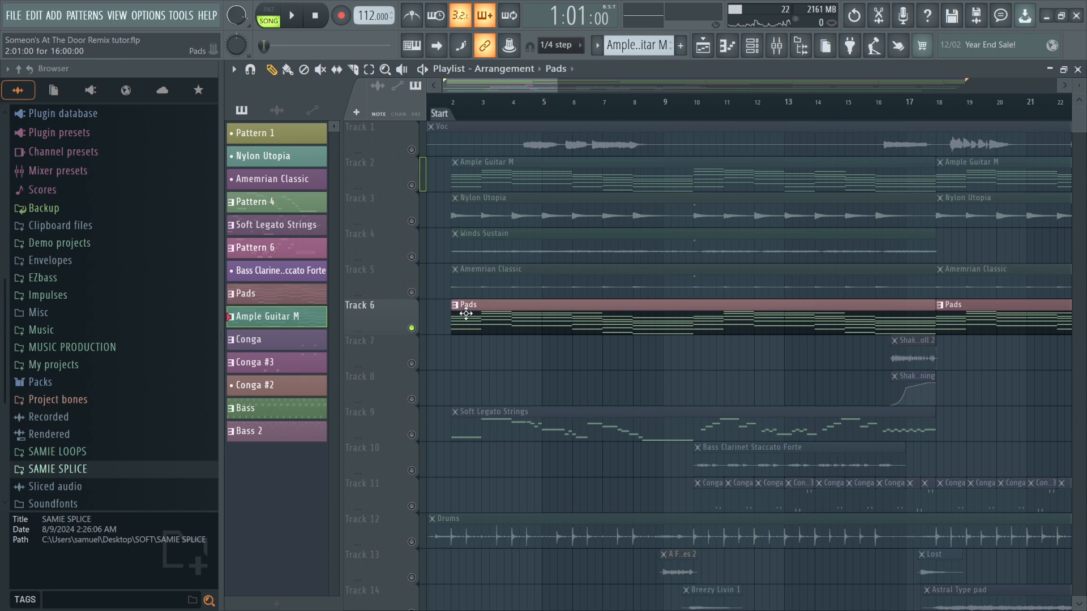
{"action": "left_click", "coordinate": [448, 121]}
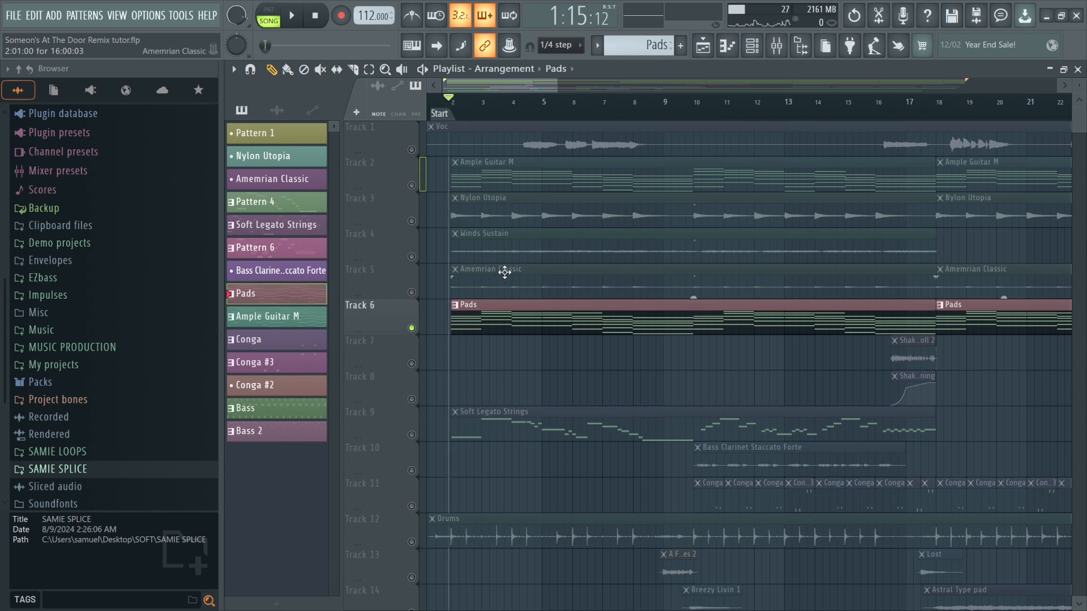
Open the Pads pattern in the piano roll, play through its chords, and return to the playlist.
{"action": "double_click", "coordinate": [491, 320]}
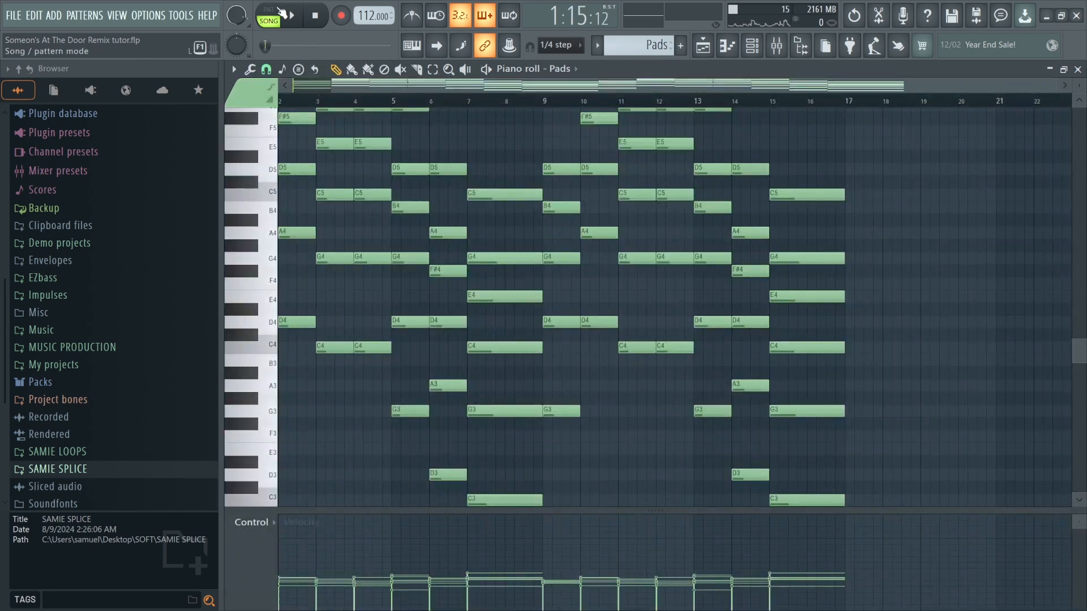
{"action": "key", "text": "space"}
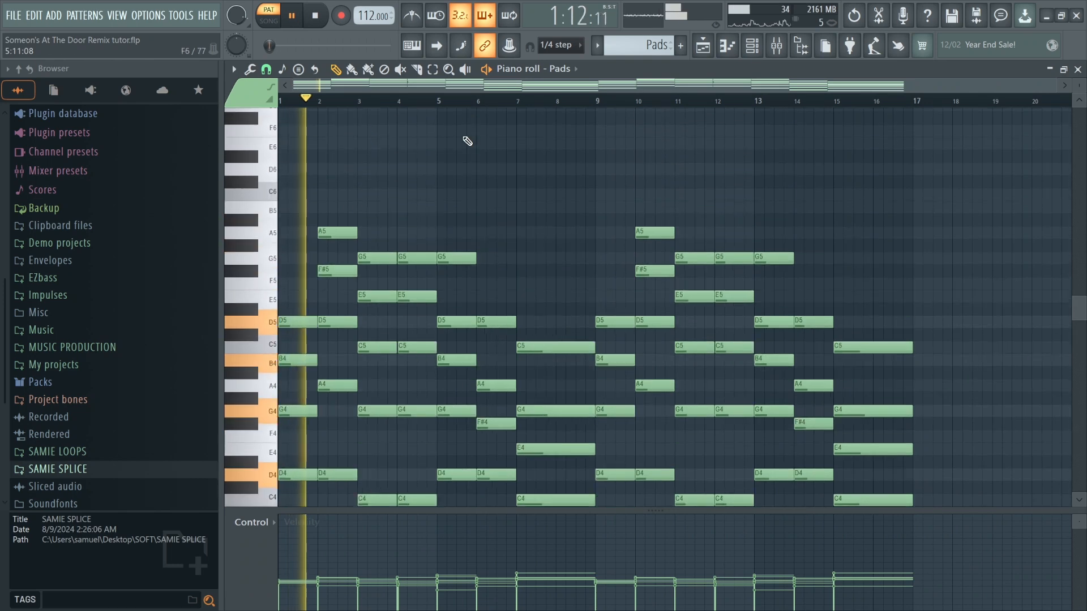
{"action": "scroll", "coordinate": [467, 141], "scroll_direction": "up", "scroll_amount": 2}
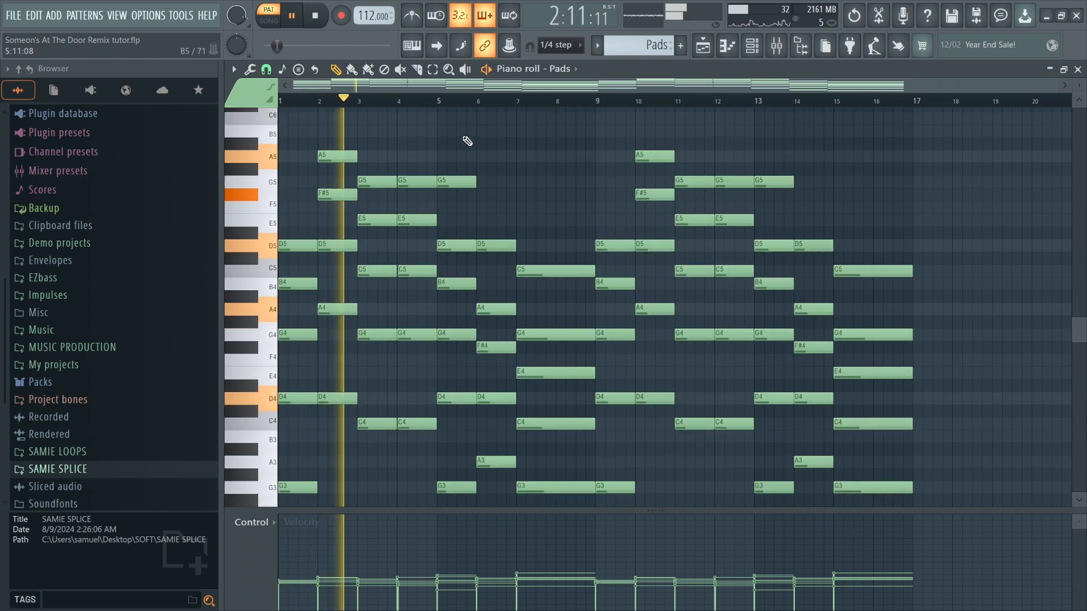
{"action": "scroll", "coordinate": [468, 139], "scroll_direction": "down", "scroll_amount": 1}
{"action": "left_click_drag", "start_coordinate": [1084, 88], "coordinate": [1082, 98]}
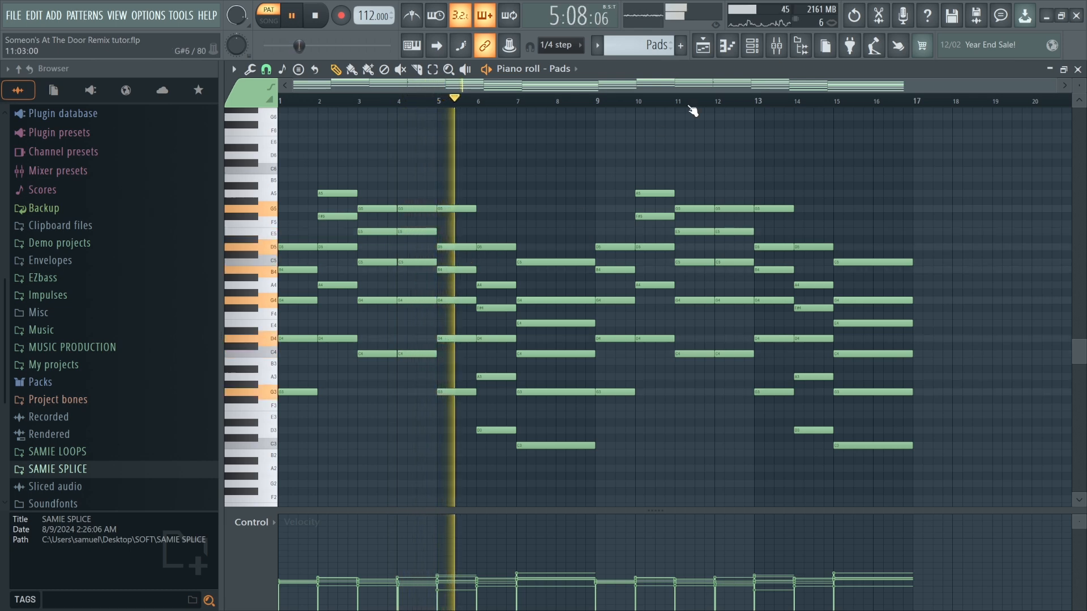
{"action": "key", "text": "space"}
{"action": "left_click", "coordinate": [703, 47]}
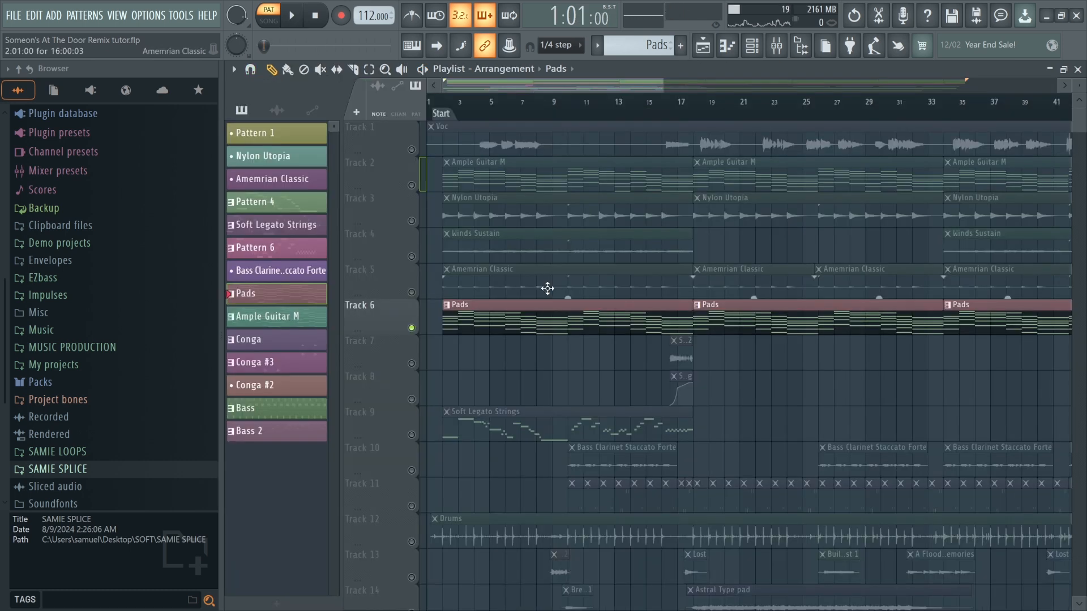
Unmute Tracks 2, 3, 4 and 5 to play alongside the Pads track.
{"action": "left_click", "coordinate": [412, 186]}
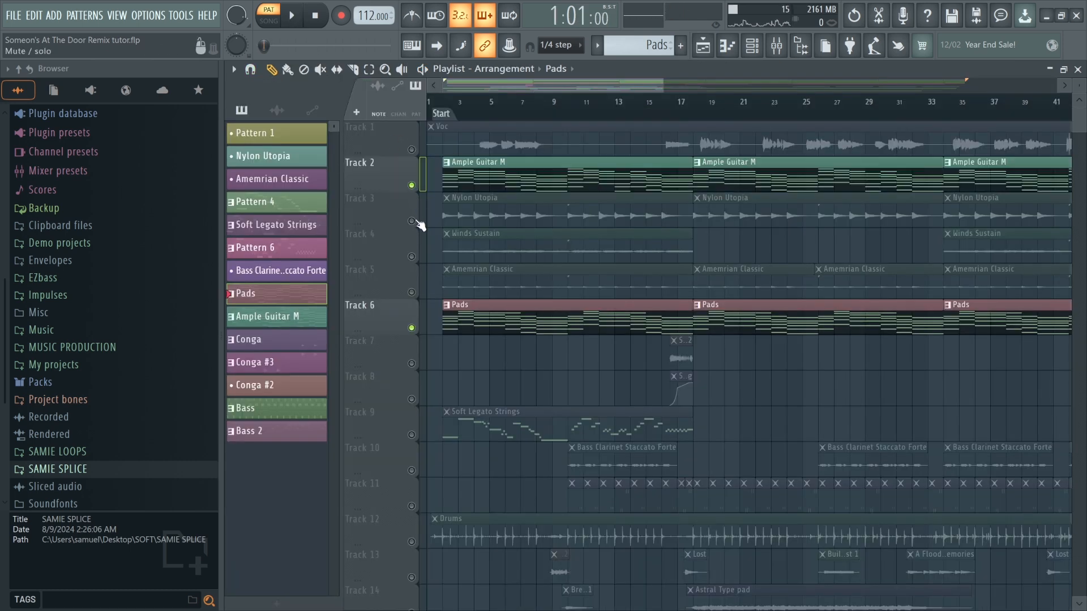
{"action": "left_click", "coordinate": [412, 221]}
{"action": "left_click", "coordinate": [412, 258]}
{"action": "left_click", "coordinate": [411, 293]}
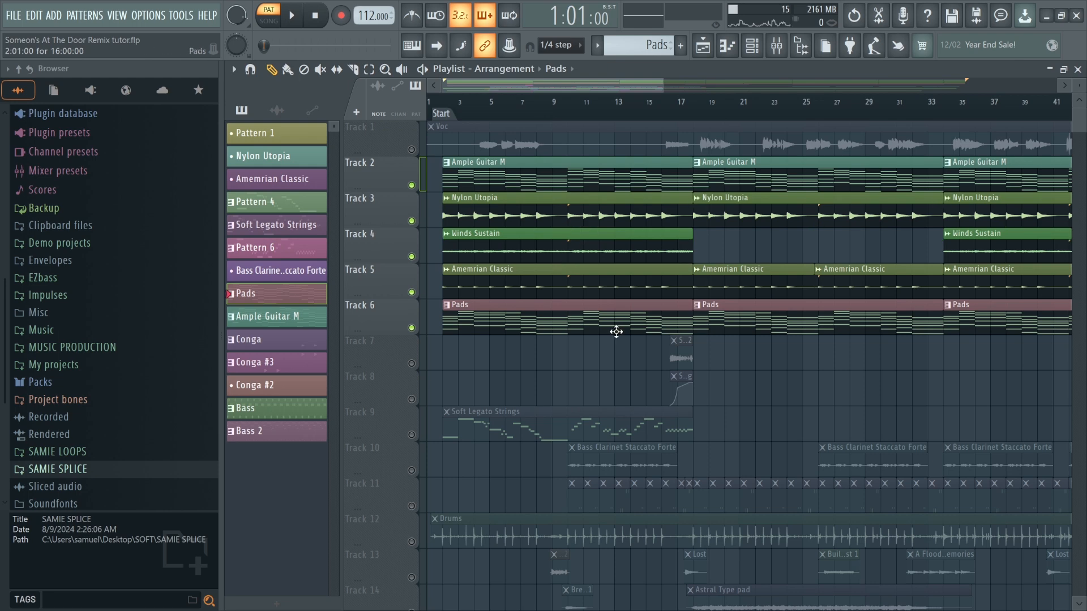
Unmute the shaker Tracks 7 and 8 and play the arrangement from around bar 15.
{"action": "left_click", "coordinate": [660, 107]}
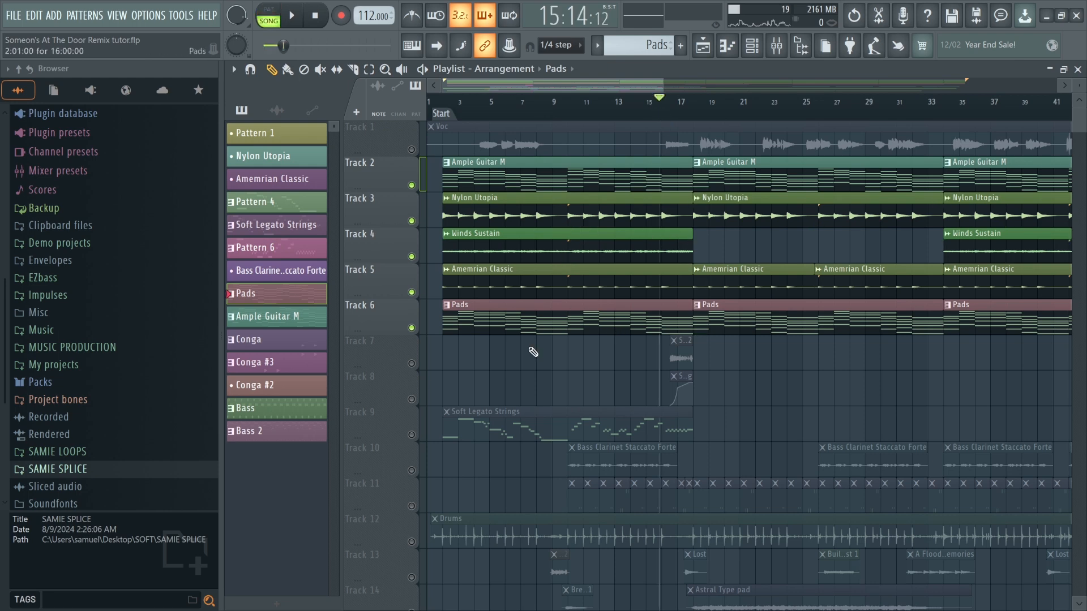
{"action": "left_click", "coordinate": [411, 363]}
{"action": "left_click", "coordinate": [411, 399]}
{"action": "scroll", "coordinate": [702, 216], "scroll_direction": "up", "scroll_amount": 2}
{"action": "key", "text": "space"}
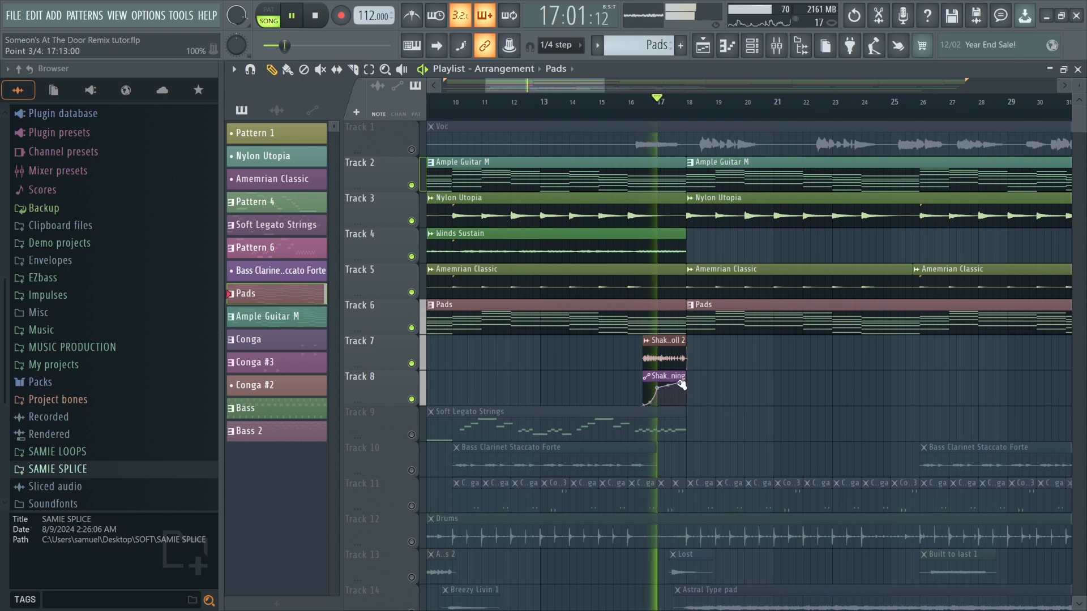
{"action": "key", "text": "space"}
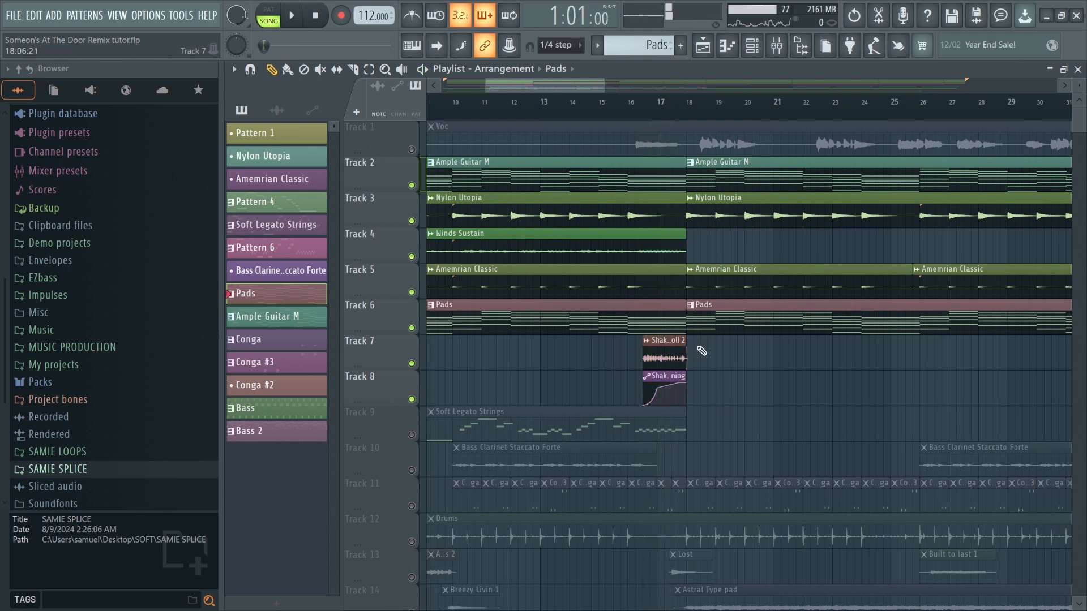
Select the Shaker Roll 2 clip, open the mixer, and close the channel rack.
{"action": "scroll", "coordinate": [660, 348], "scroll_direction": "up", "scroll_amount": 3}
{"action": "left_click", "coordinate": [662, 350]}
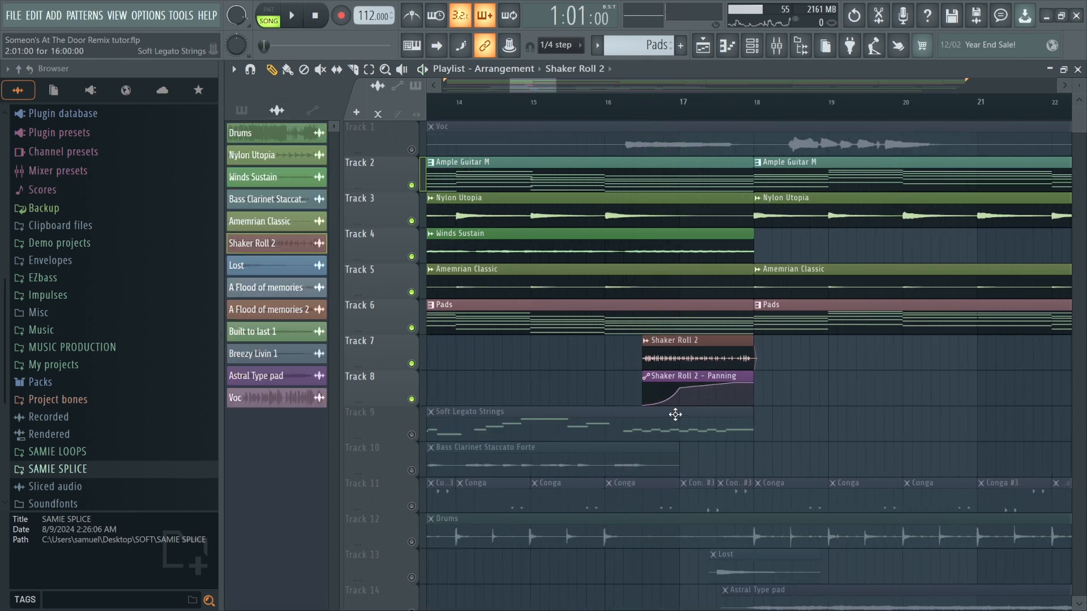
{"action": "left_click", "coordinate": [777, 45]}
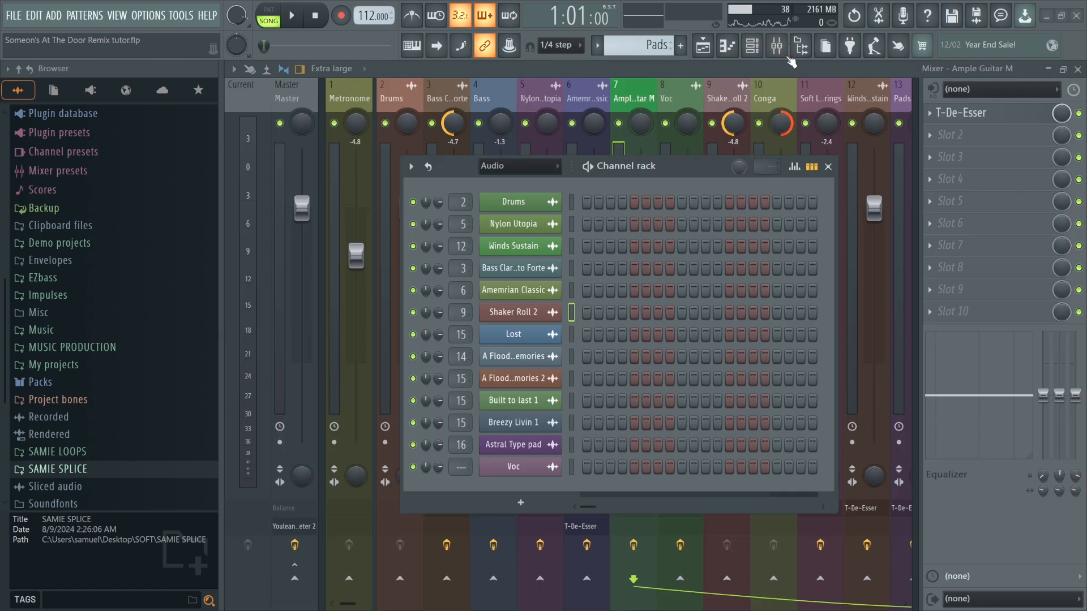
{"action": "left_click", "coordinate": [828, 166]}
Close the mixer and open the Shaker Roll 2 audio clip's settings.
{"action": "left_click", "coordinate": [776, 46]}
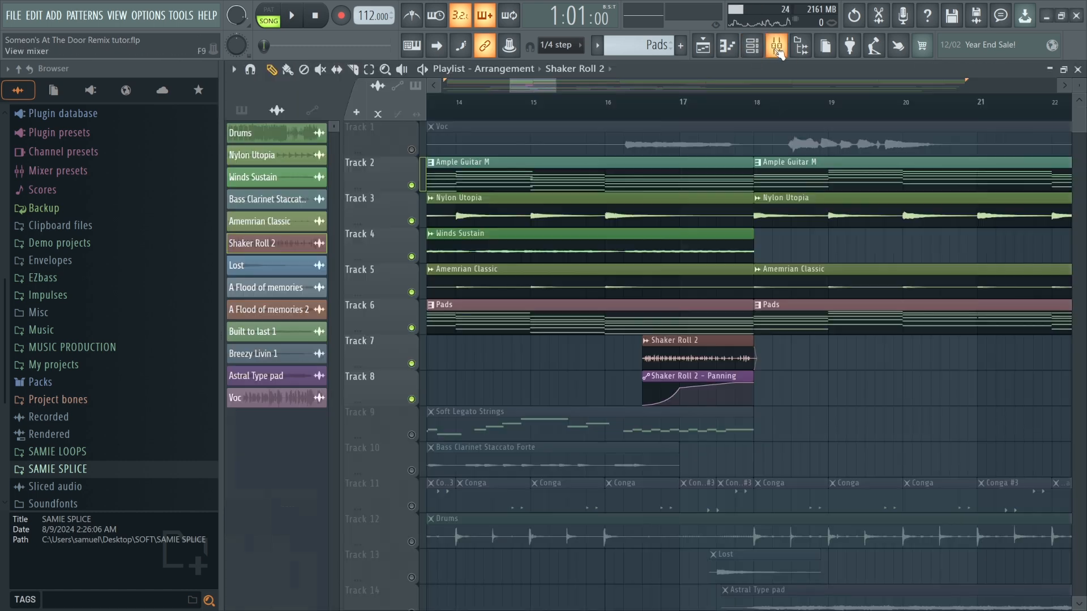
{"action": "double_click", "coordinate": [708, 351]}
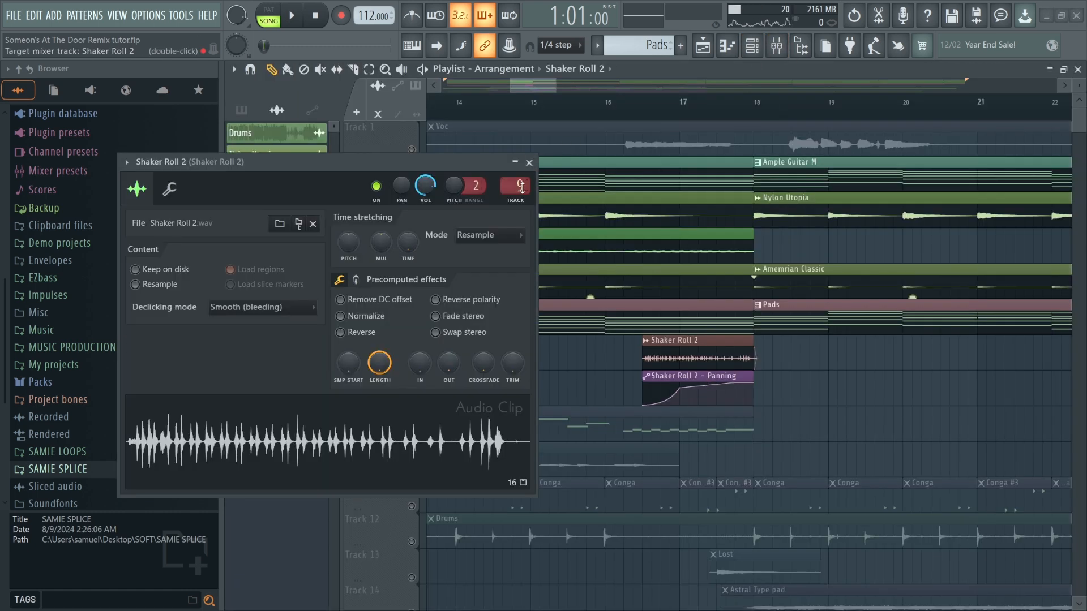
Close the Shaker Roll 2 clip settings and briefly open and close the mixer.
{"action": "left_click", "coordinate": [529, 163]}
{"action": "left_click", "coordinate": [776, 45]}
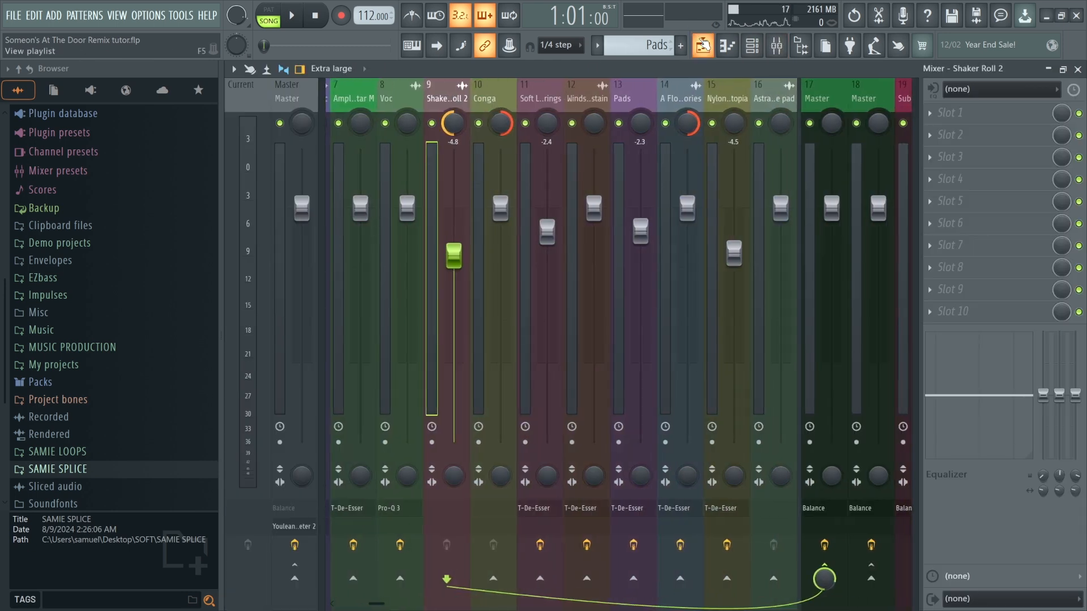
{"action": "key", "text": "F9"}
Play the arrangement from around bar 15 with the mixer open, then stop playback.
{"action": "left_click", "coordinate": [579, 103]}
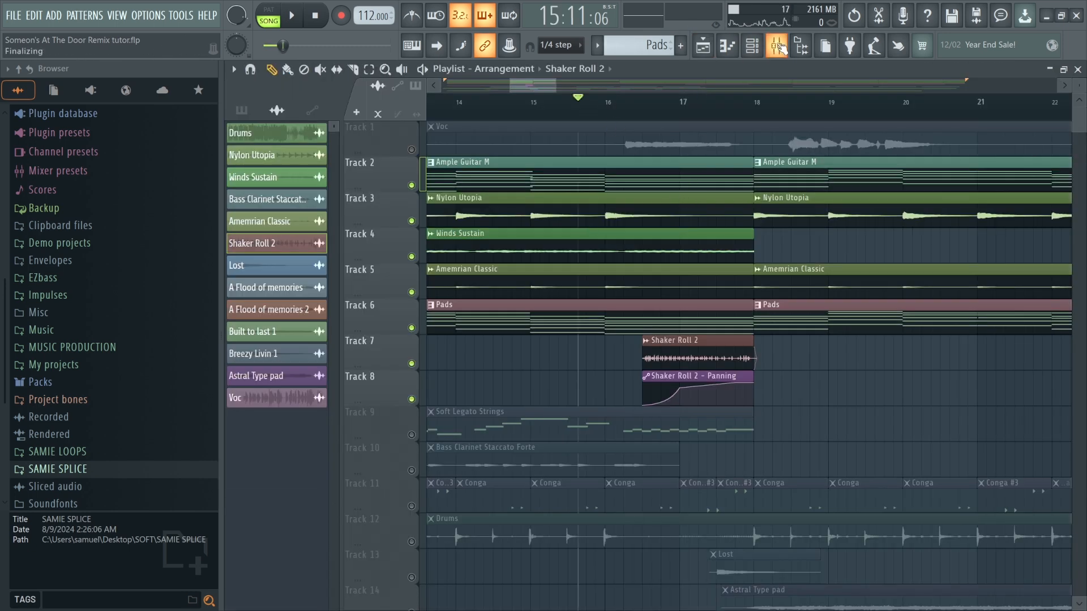
{"action": "left_click", "coordinate": [776, 46]}
{"action": "scroll", "coordinate": [611, 206], "scroll_direction": "down", "scroll_amount": 5}
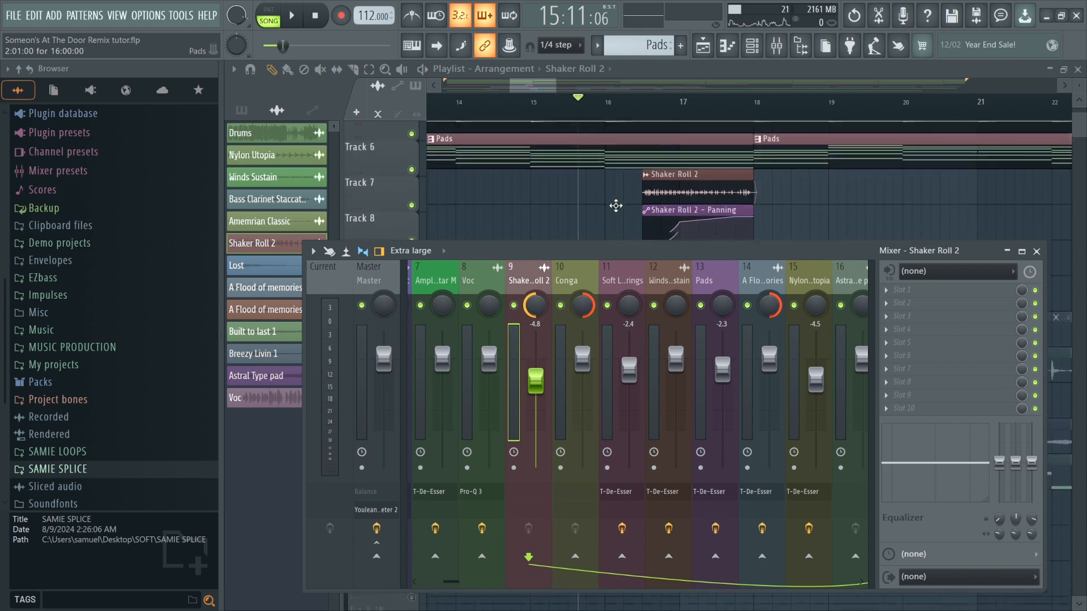
{"action": "key", "text": "space"}
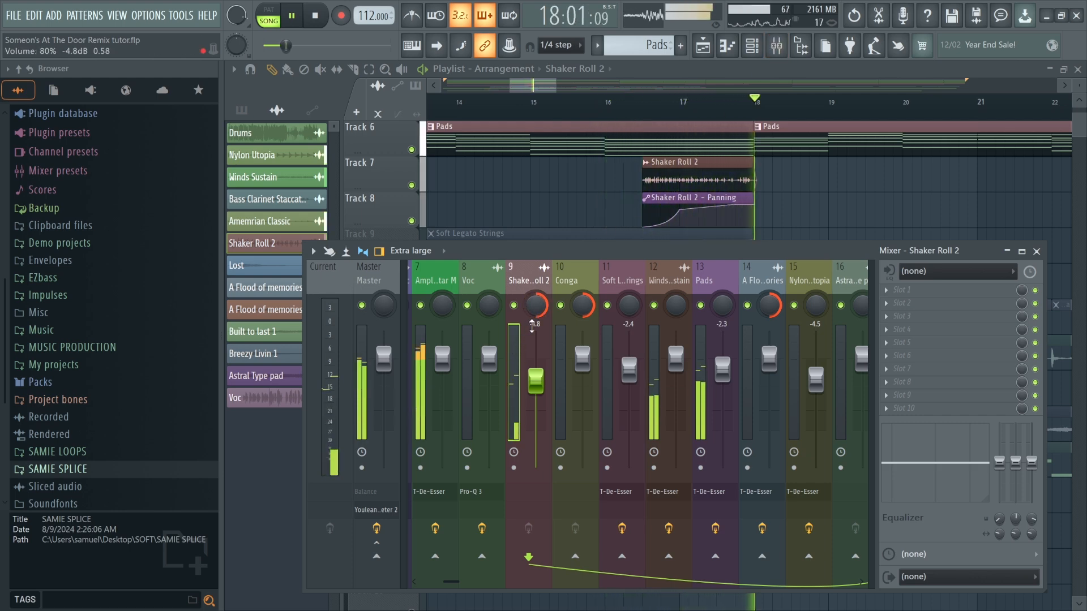
{"action": "key", "text": "space"}
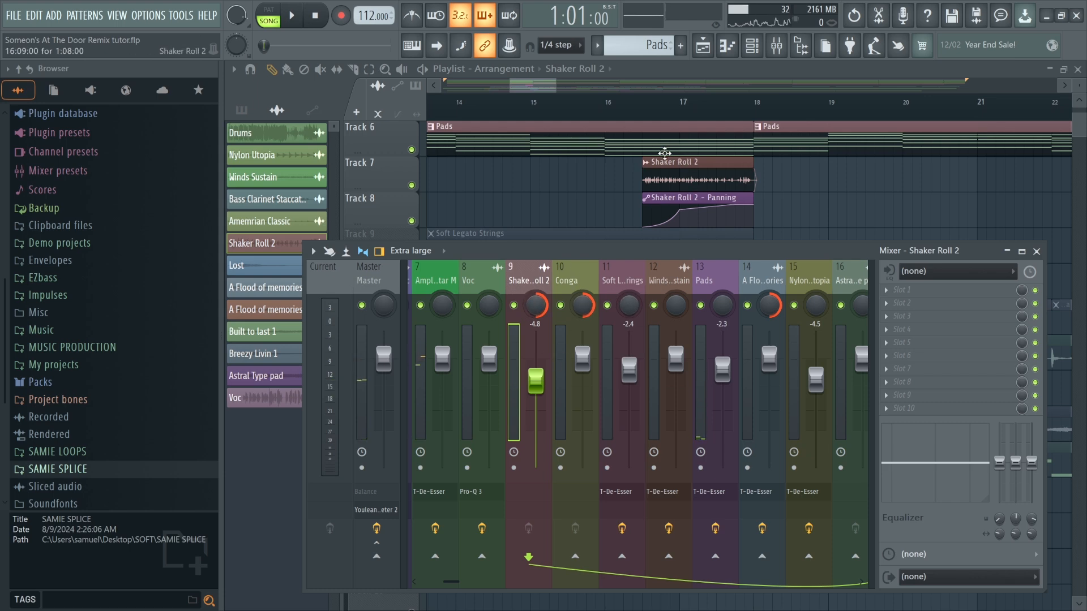
Close the mixer and zoom the playlist out to view the whole arrangement.
{"action": "scroll", "coordinate": [761, 188], "scroll_direction": "down", "scroll_amount": 5}
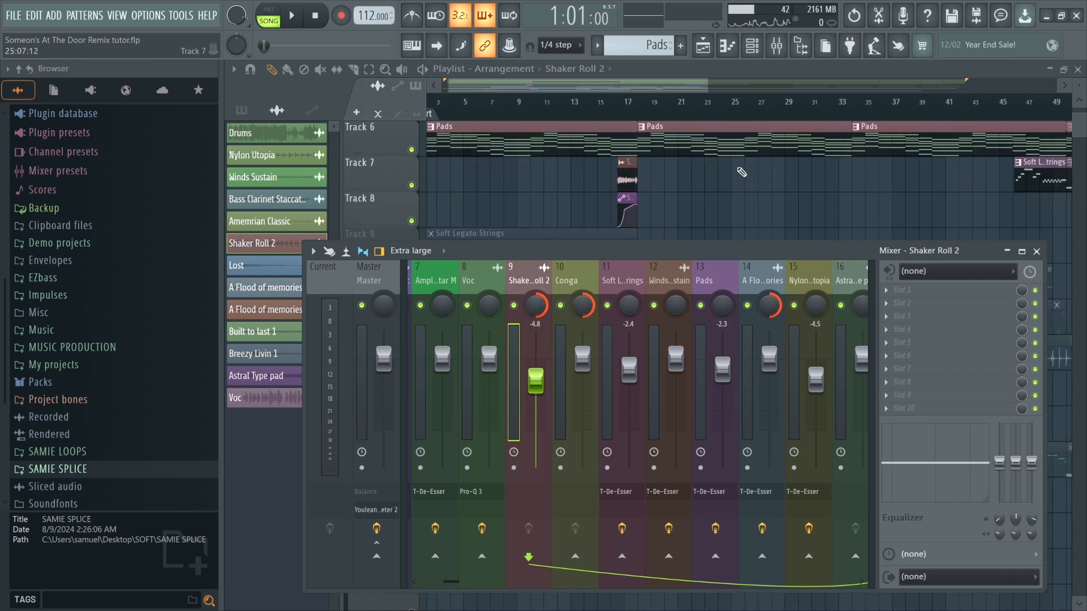
{"action": "left_click_drag", "start_coordinate": [718, 250], "coordinate": [682, 47]}
{"action": "left_click", "coordinate": [776, 46]}
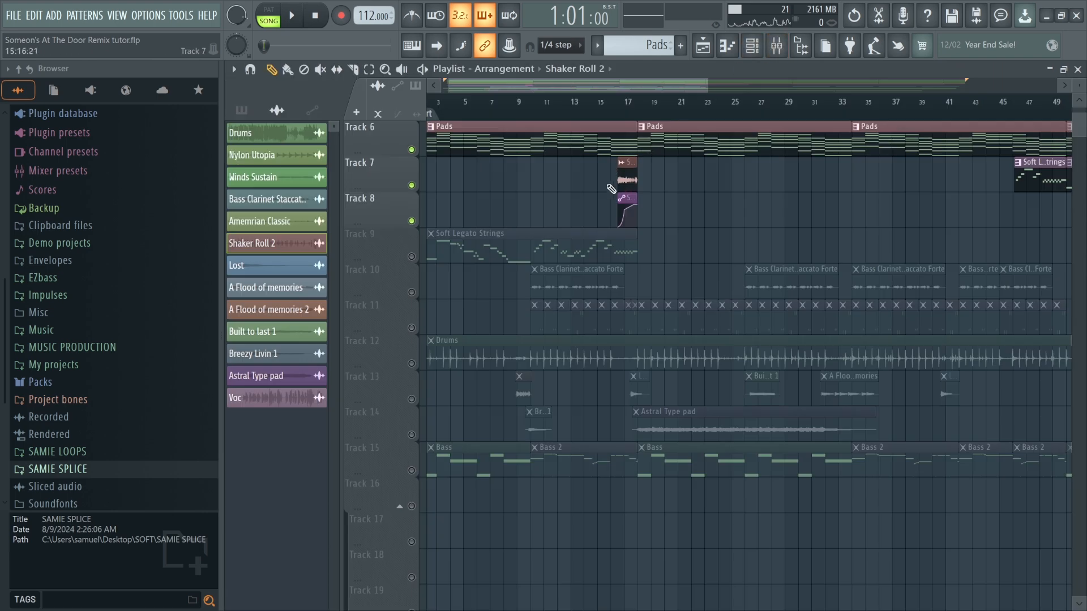
{"action": "scroll", "coordinate": [548, 193], "scroll_direction": "down", "scroll_amount": 3}
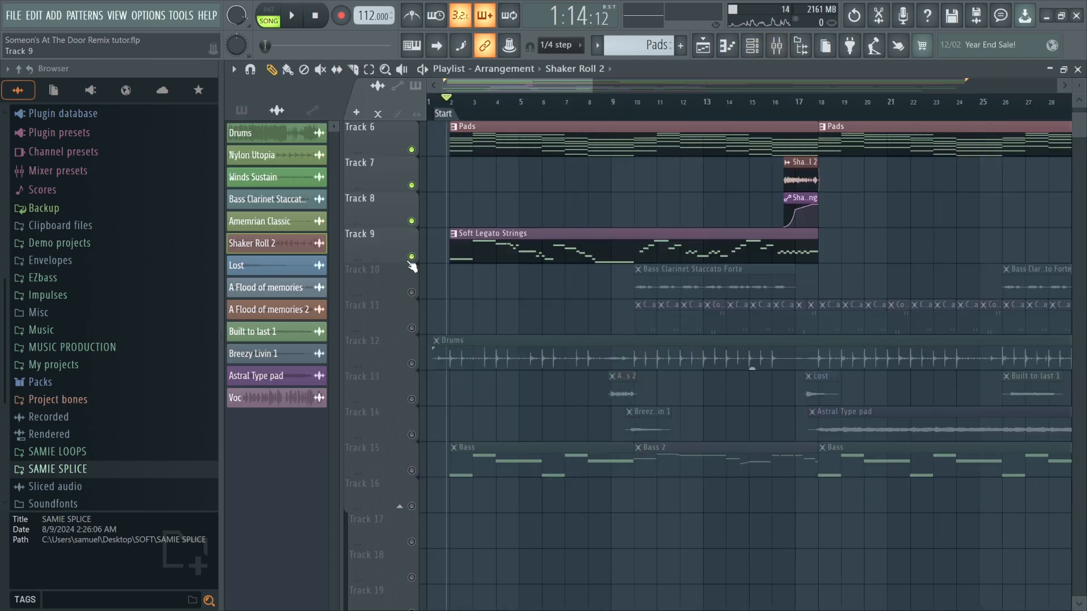
{"action": "left_click", "coordinate": [412, 257]}
{"action": "scroll", "coordinate": [478, 258], "scroll_direction": "down", "scroll_amount": 3}
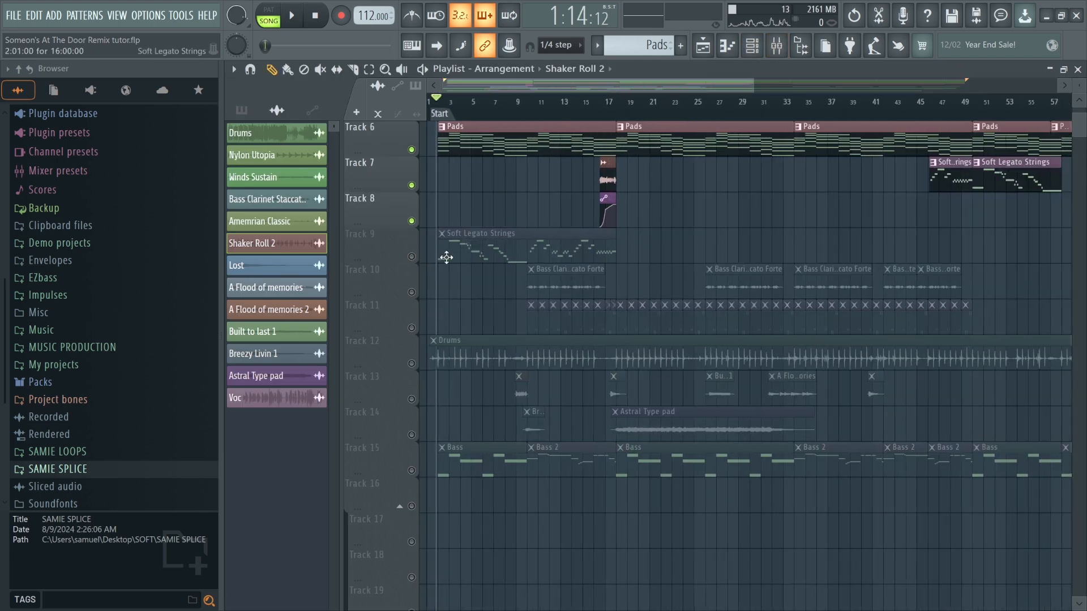
{"action": "scroll", "coordinate": [447, 257], "scroll_direction": "up", "scroll_amount": 5}
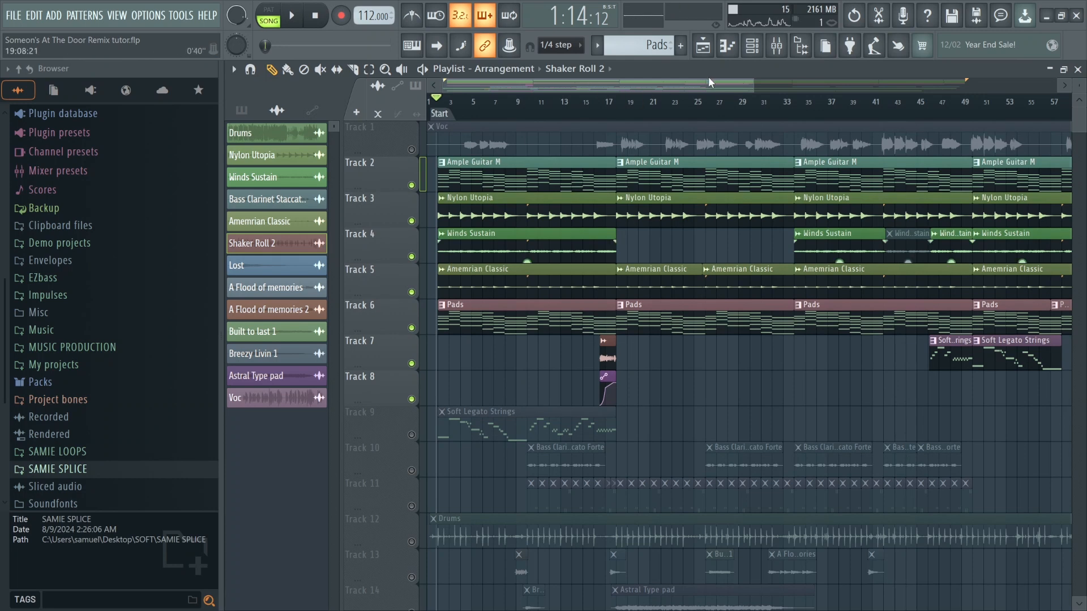
Add a Korg TRITON instrument to the channel rack and load its Acoustic Piano preset.
{"action": "left_click", "coordinate": [751, 45]}
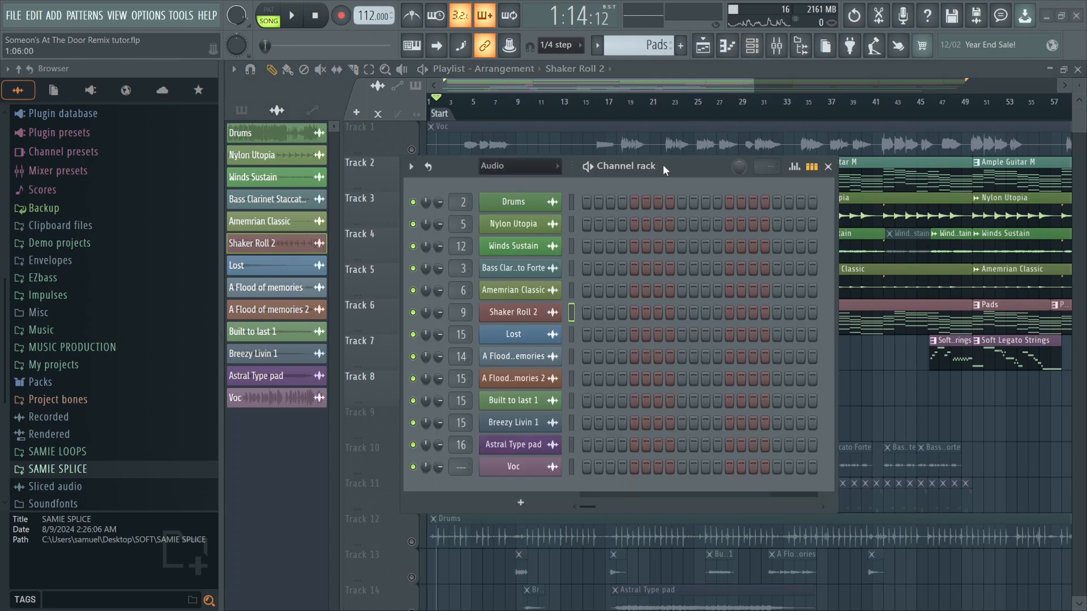
{"action": "left_click", "coordinate": [520, 503]}
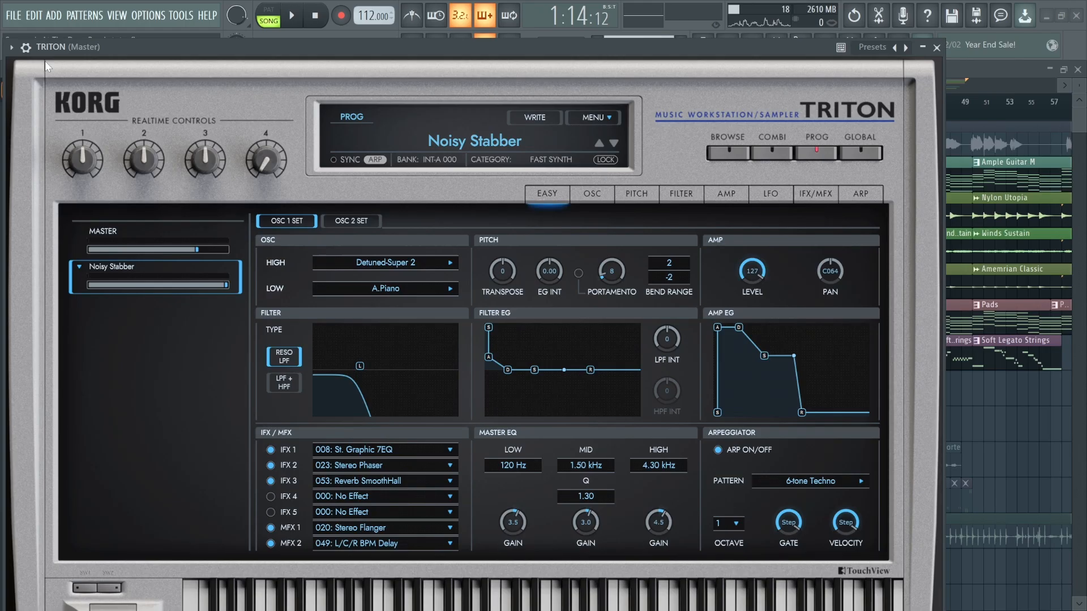
{"action": "left_click", "coordinate": [21, 50]}
{"action": "mouse_move", "coordinate": [34, 85]}
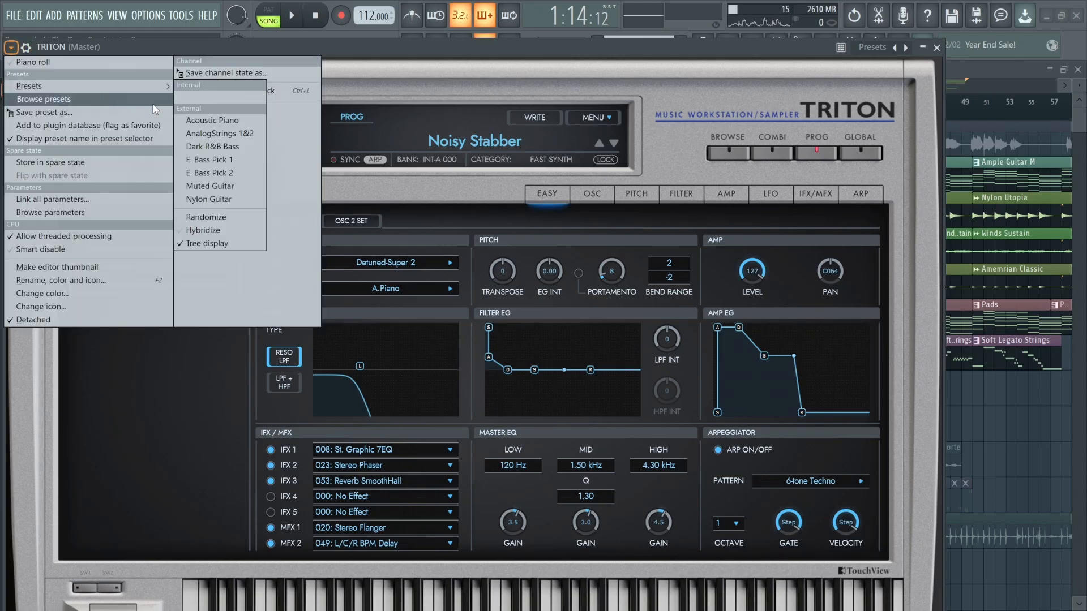
{"action": "left_click", "coordinate": [227, 124]}
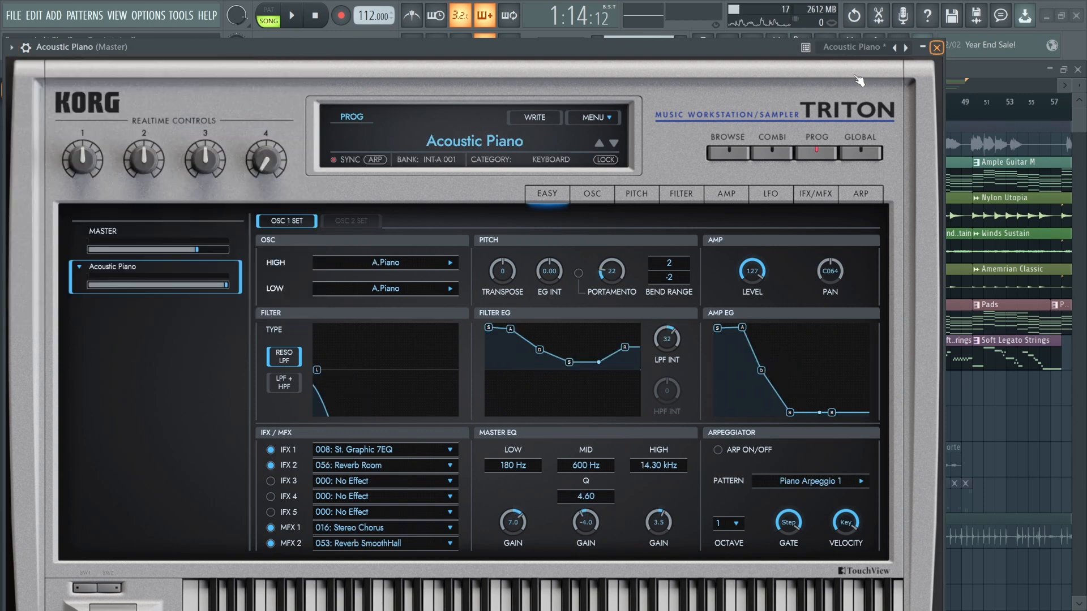
{"action": "left_click", "coordinate": [937, 48]}
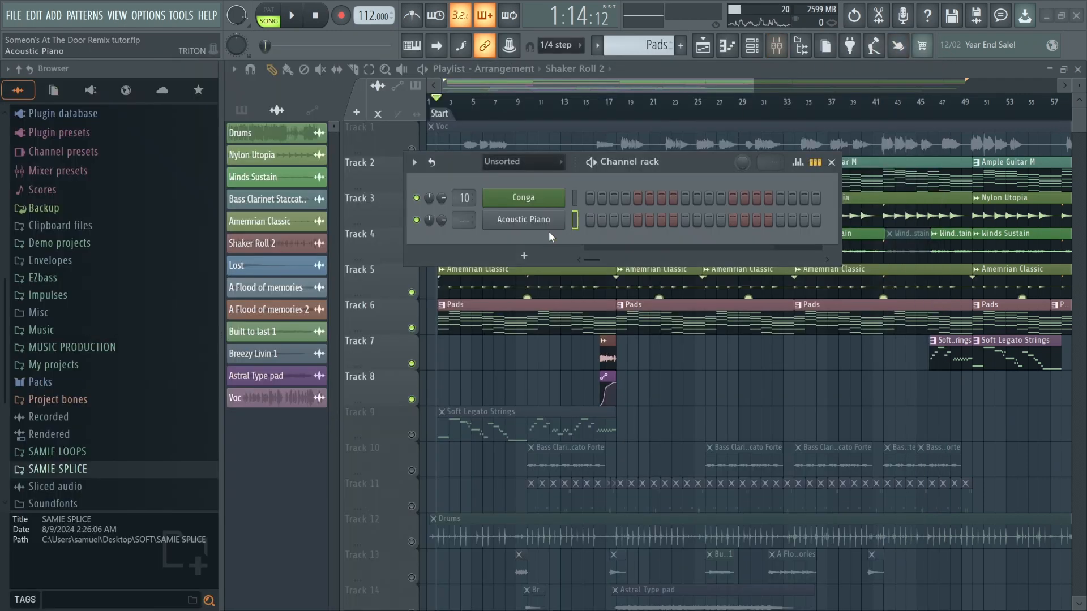
Link the Acoustic Piano channel to mixer insert 20.
{"action": "left_click", "coordinate": [785, 51]}
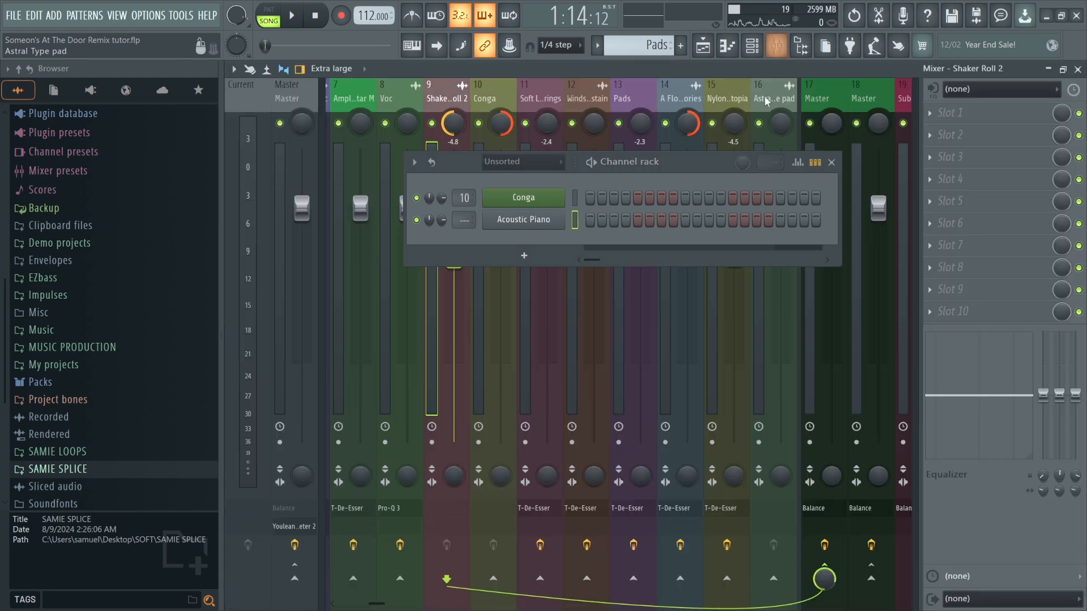
{"action": "left_click", "coordinate": [407, 96]}
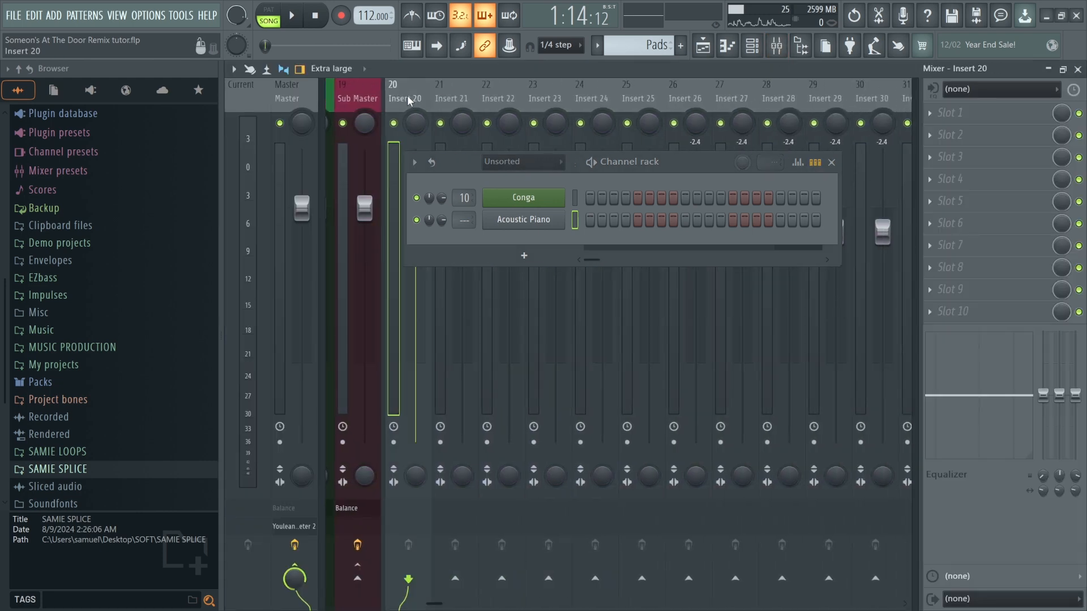
{"action": "key", "text": "ctrl+l"}
{"action": "key", "text": "F6"}
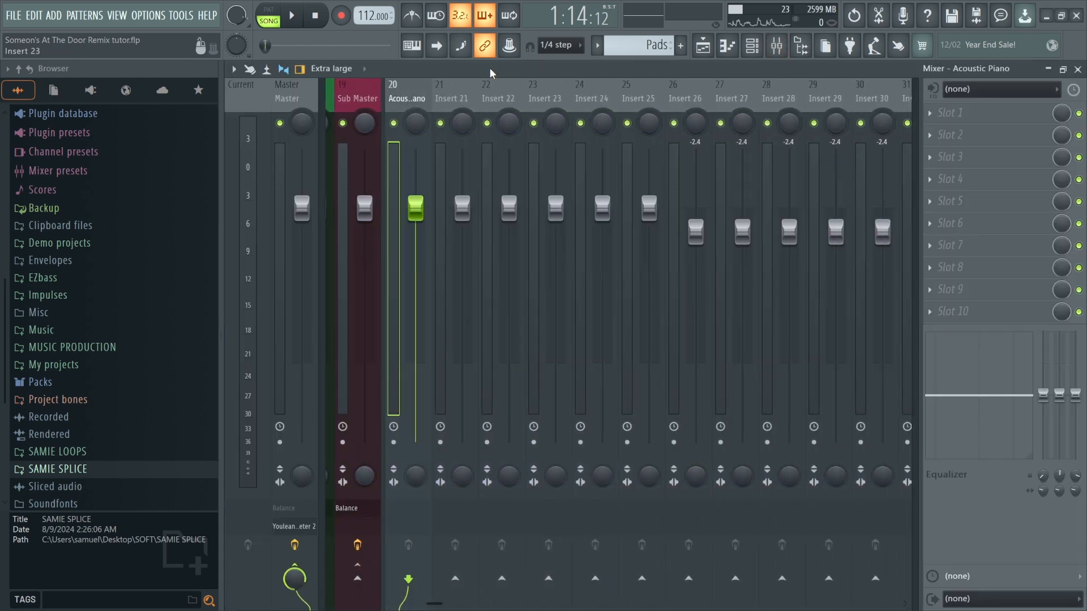
Colour the Acoustic Piano mixer insert blue using preset swatch 2.
{"action": "right_click", "coordinate": [411, 99]}
{"action": "left_click", "coordinate": [456, 105]}
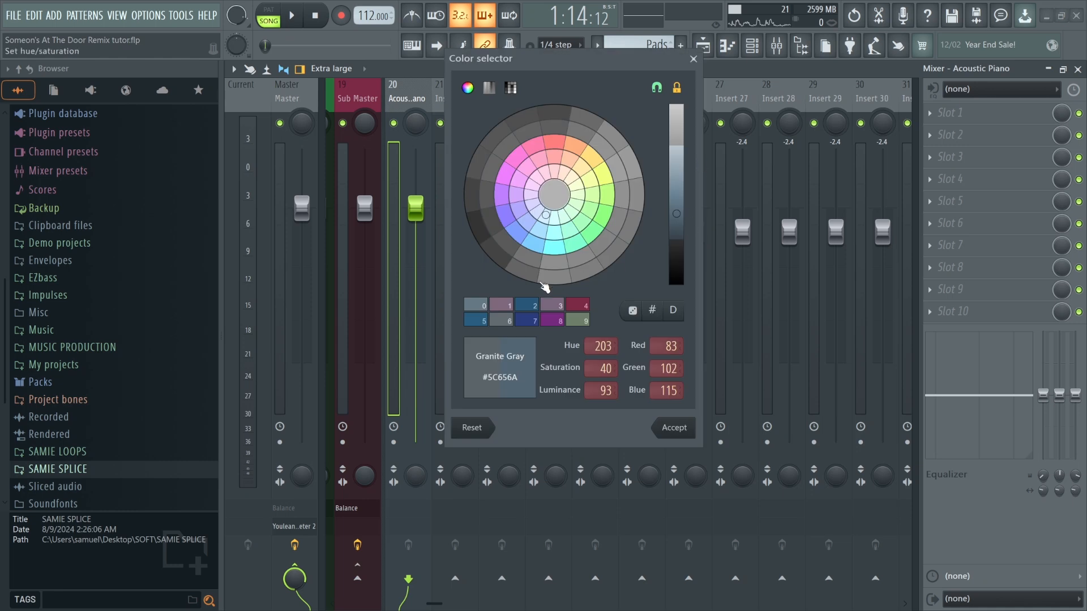
{"action": "left_click", "coordinate": [531, 305]}
{"action": "key", "text": "Return"}
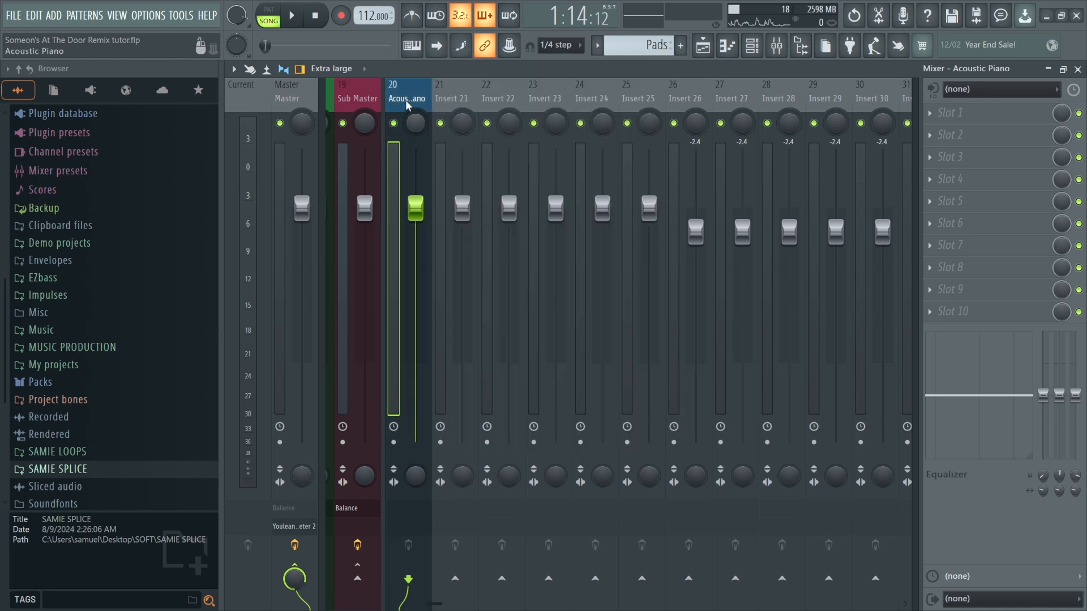
Load the T-De-Esser plugin into the Acoustic Piano insert's first effect slot.
{"action": "scroll", "coordinate": [425, 102], "scroll_direction": "up", "scroll_amount": 3}
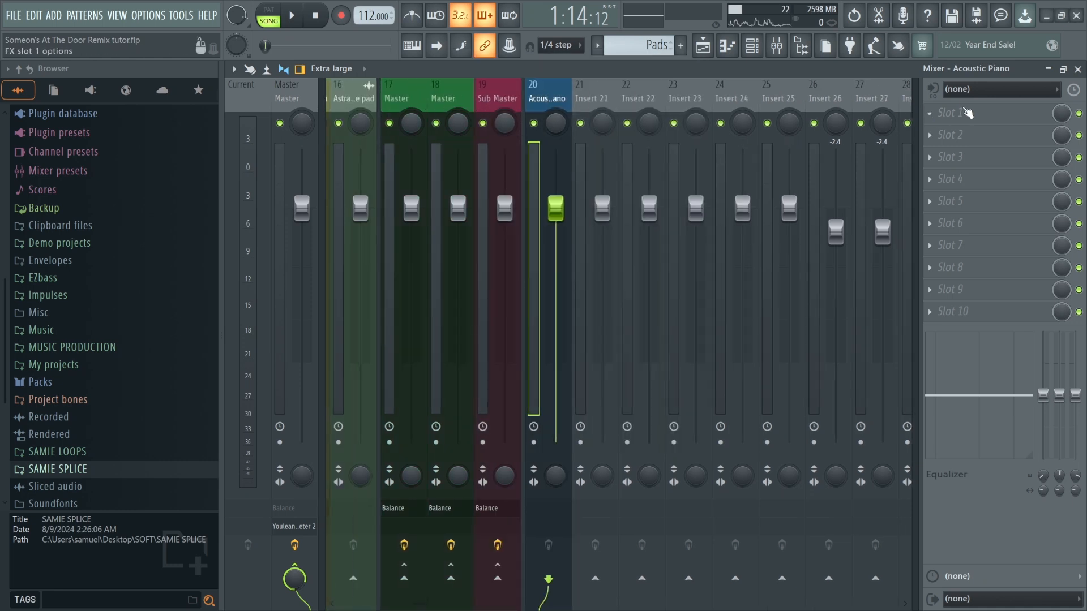
{"action": "right_click", "coordinate": [969, 116]}
{"action": "key", "text": "t"}
{"action": "key", "text": "t"}
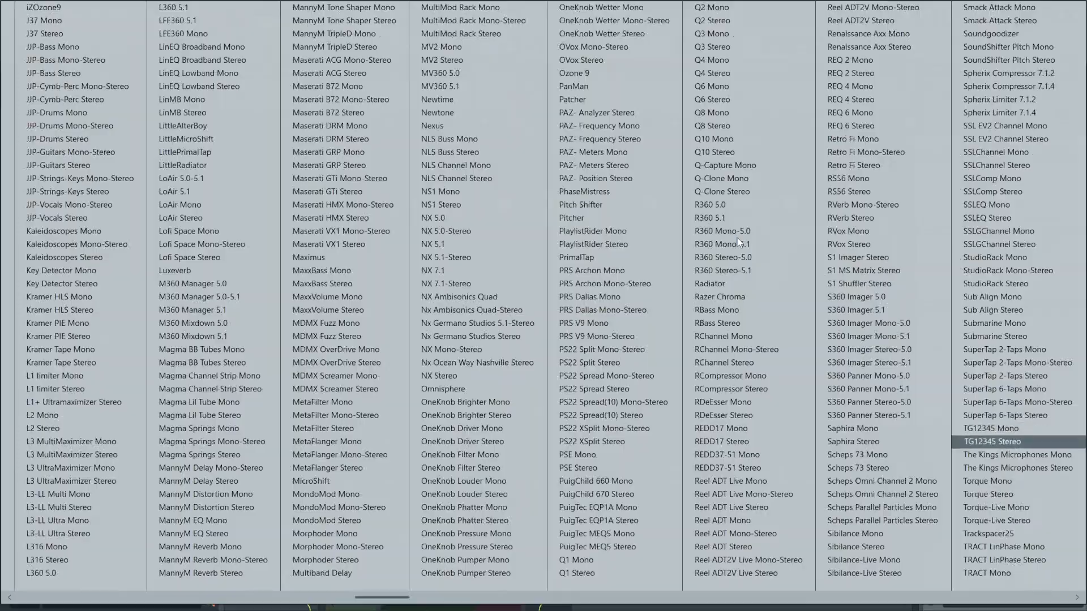
{"action": "key", "text": "Return"}
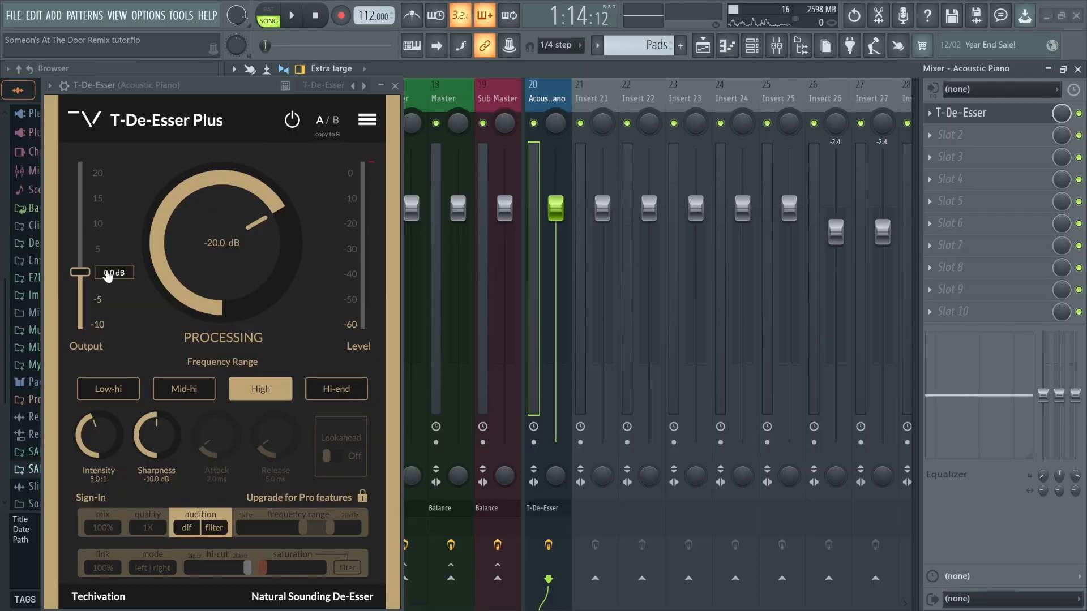
{"action": "left_click_drag", "start_coordinate": [108, 275], "coordinate": [107, 225]}
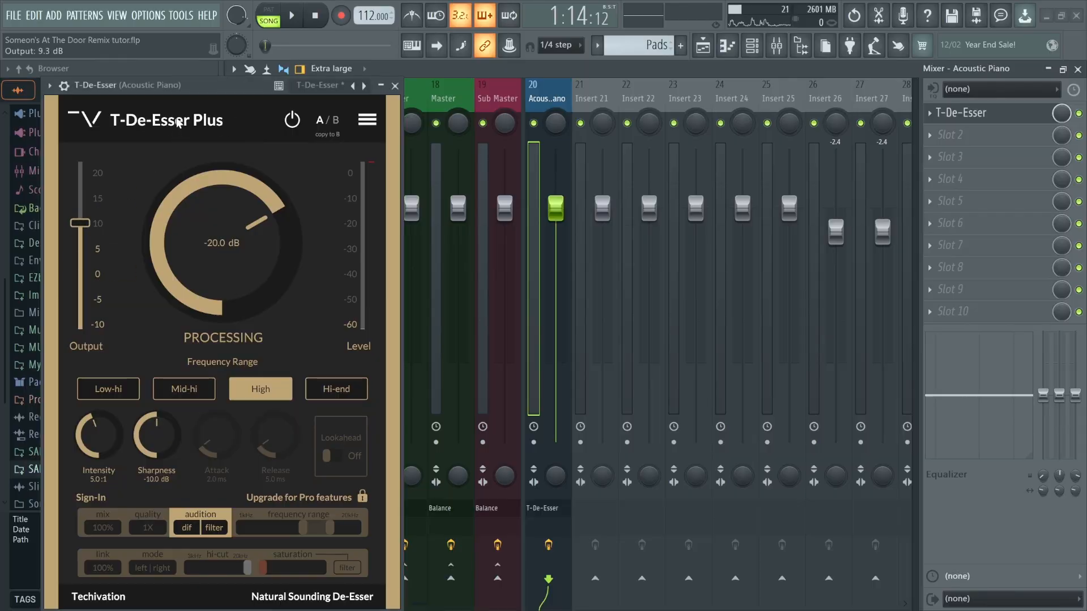
{"action": "left_click_drag", "start_coordinate": [226, 92], "coordinate": [420, 85]}
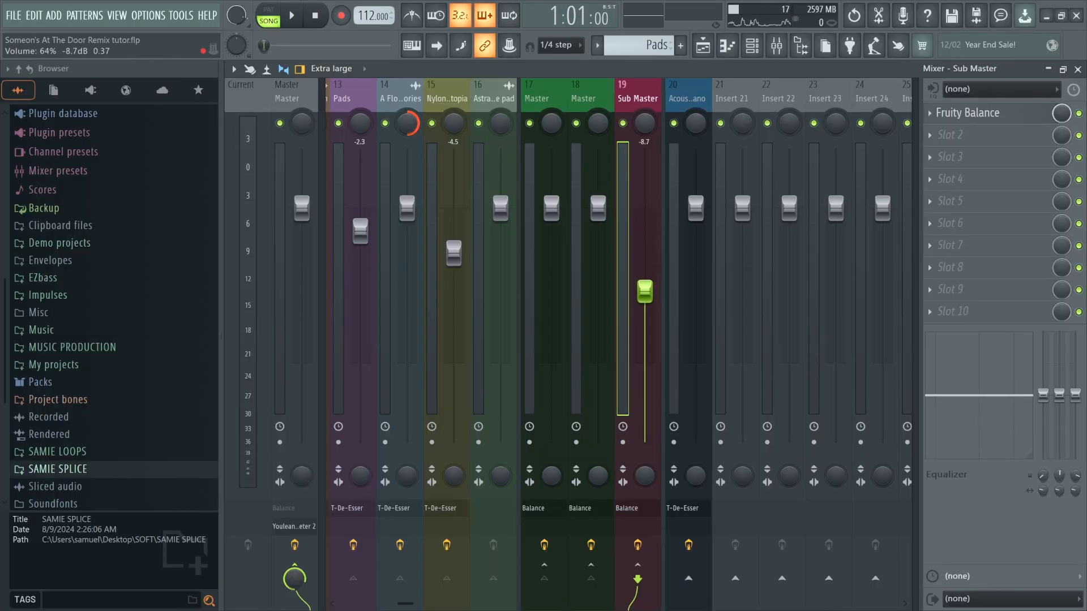
Inspect the Acoustic Piano, Master, A Flood of memories and Sub Master inserts and play the song briefly.
{"action": "left_click", "coordinate": [689, 95]}
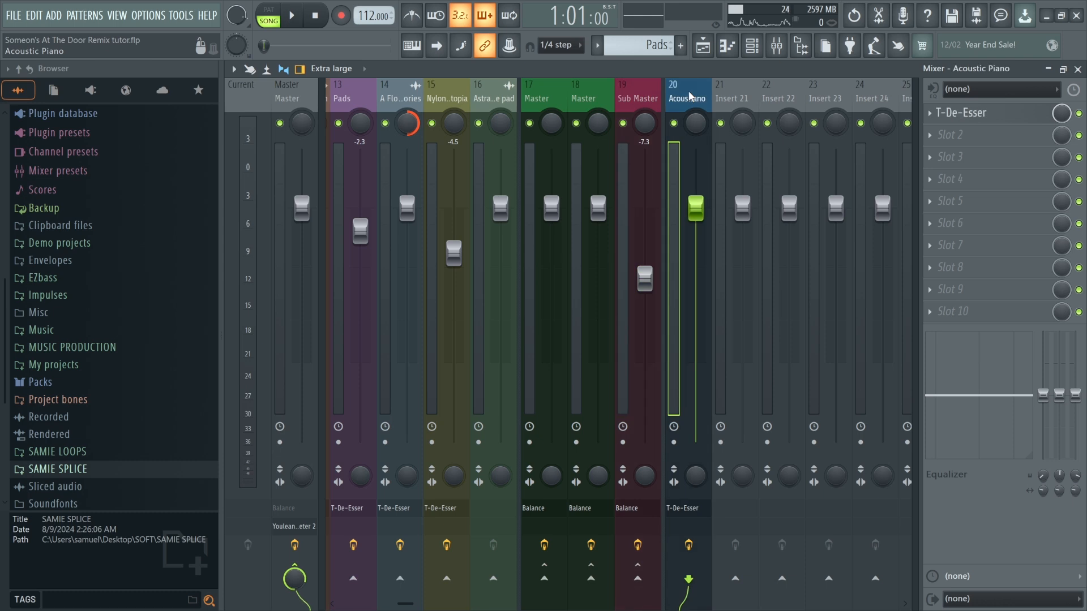
{"action": "left_click", "coordinate": [287, 94]}
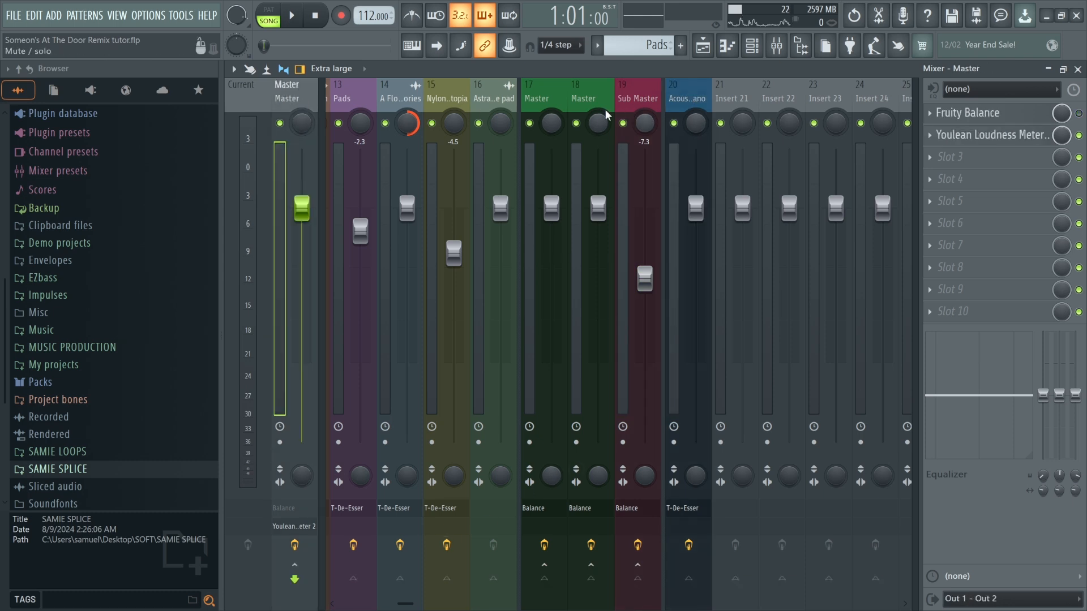
{"action": "left_click", "coordinate": [439, 99]}
{"action": "left_click", "coordinate": [386, 98]}
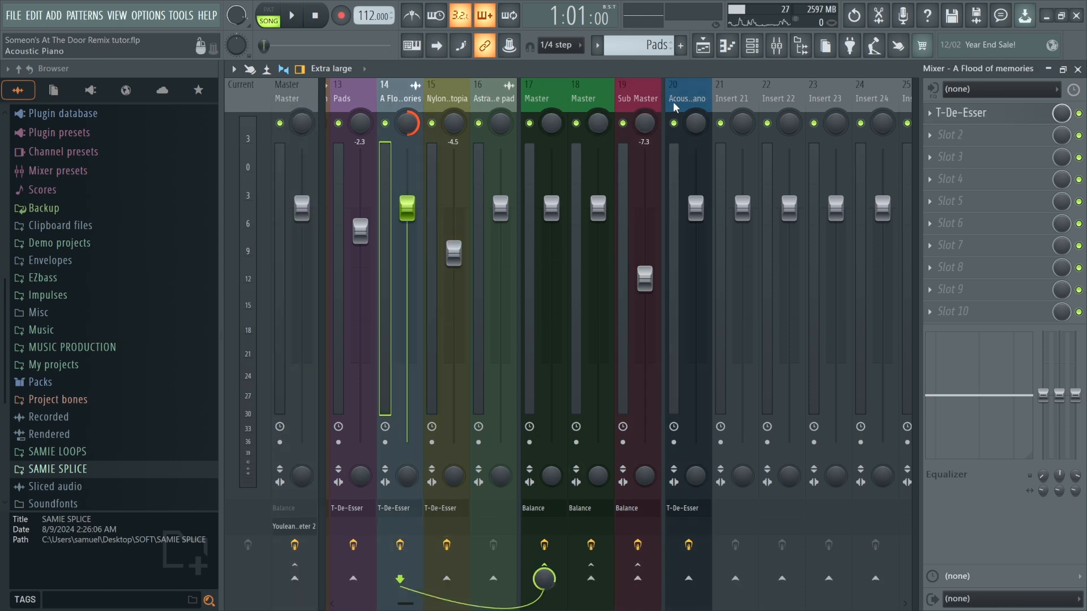
{"action": "left_click", "coordinate": [637, 96]}
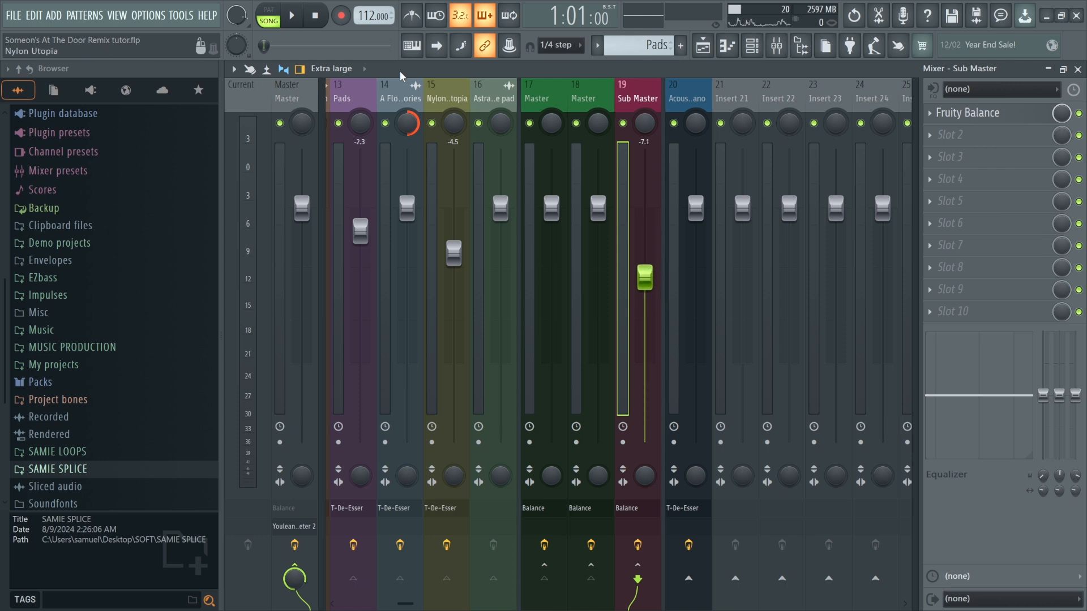
{"action": "left_click", "coordinate": [293, 16]}
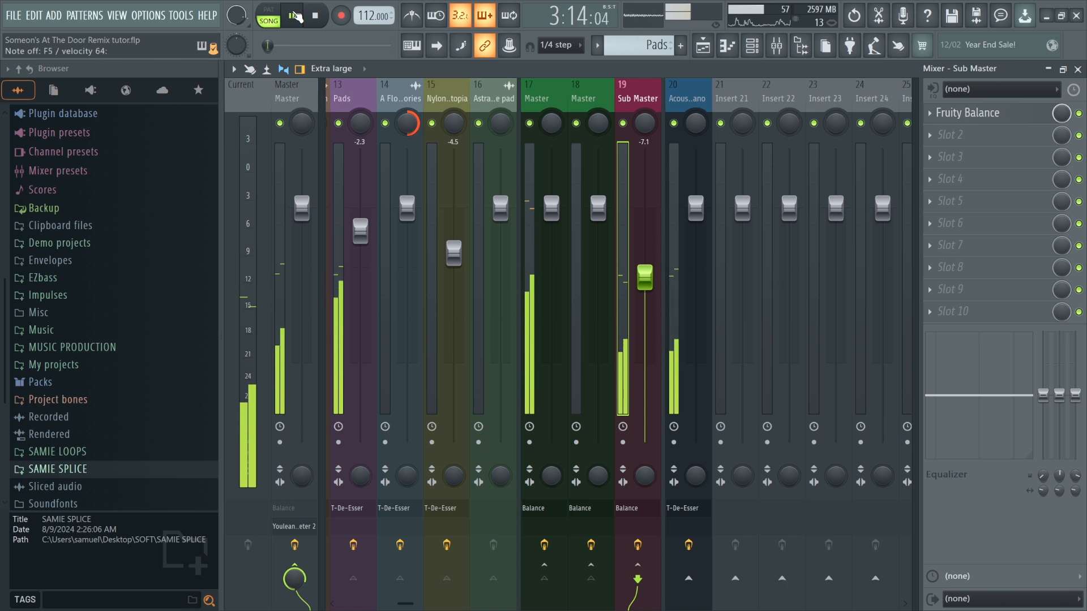
{"action": "left_click", "coordinate": [315, 16]}
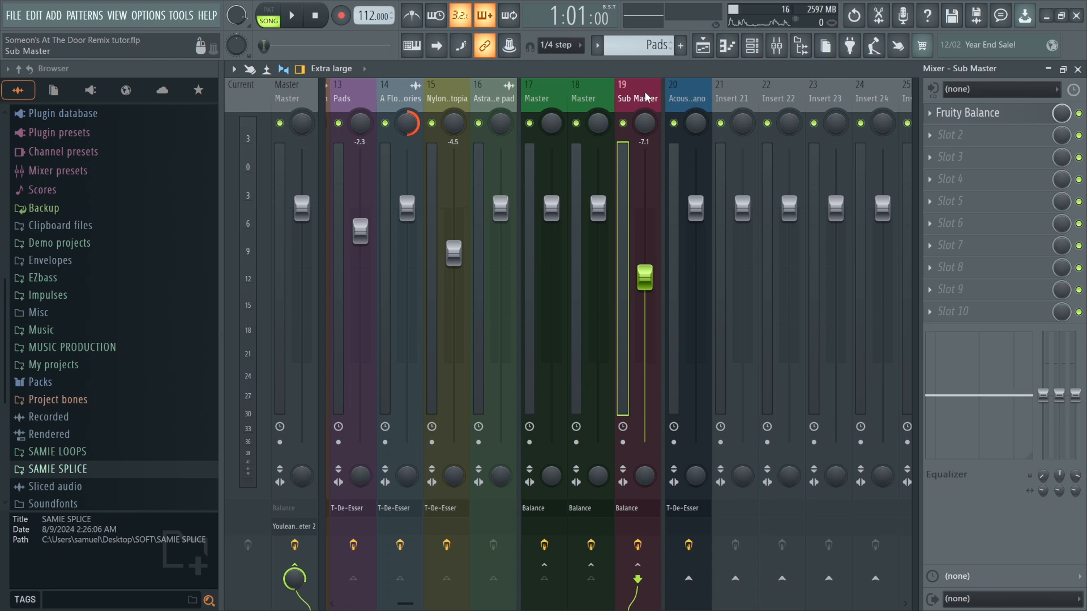
Switch the channel rack filter to All and review every channel in the project.
{"action": "key", "text": "F5"}
{"action": "scroll", "coordinate": [663, 45], "scroll_direction": "down", "scroll_amount": 7}
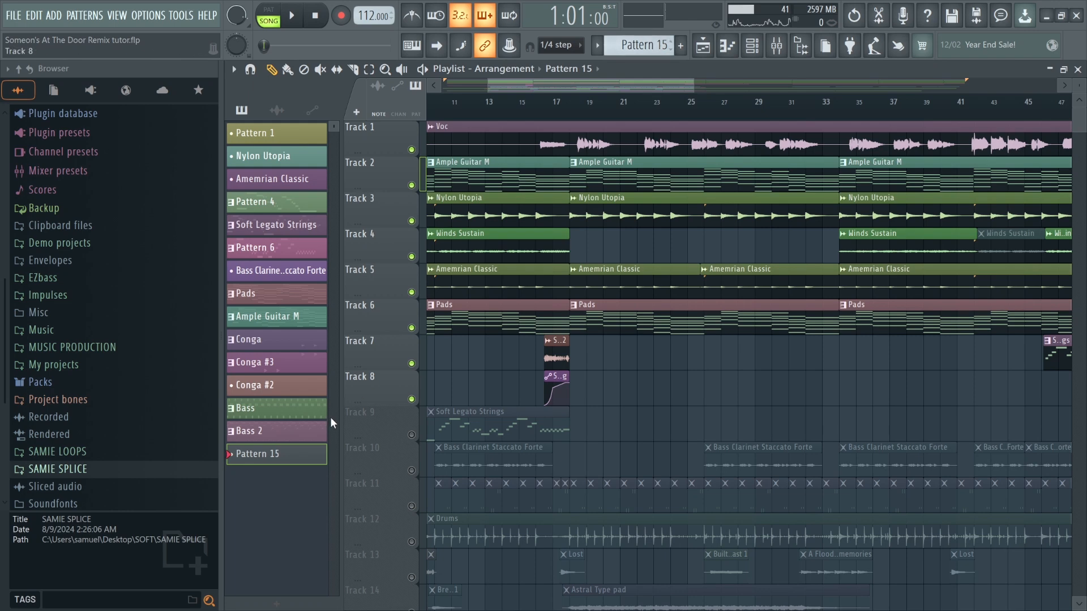
{"action": "scroll", "coordinate": [555, 359], "scroll_direction": "down", "scroll_amount": 2}
{"action": "scroll", "coordinate": [555, 384], "scroll_direction": "up", "scroll_amount": 2}
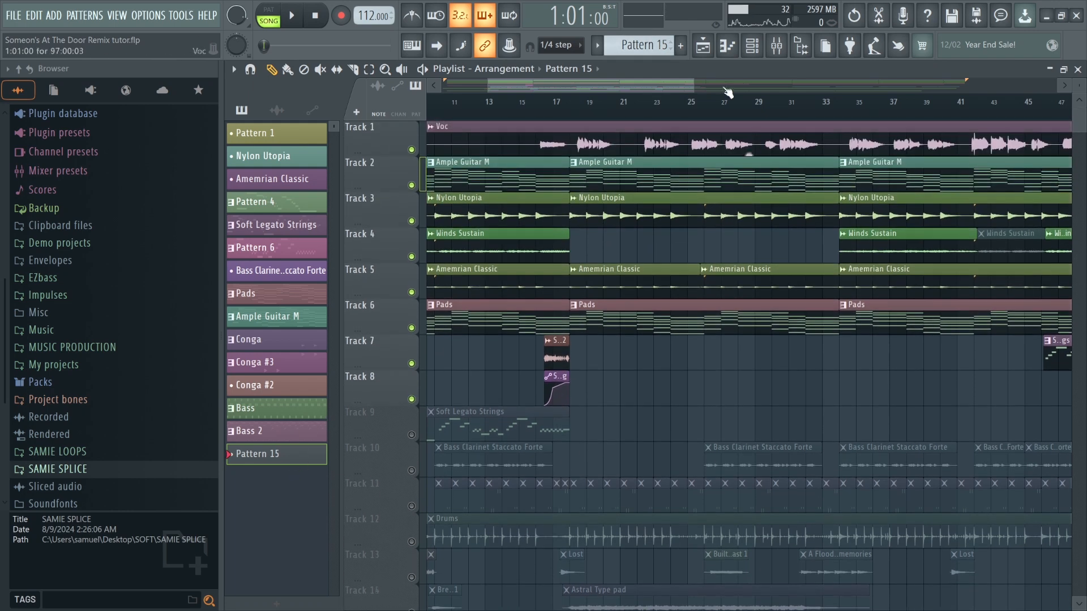
{"action": "left_click", "coordinate": [753, 48]}
{"action": "left_click", "coordinate": [535, 163]}
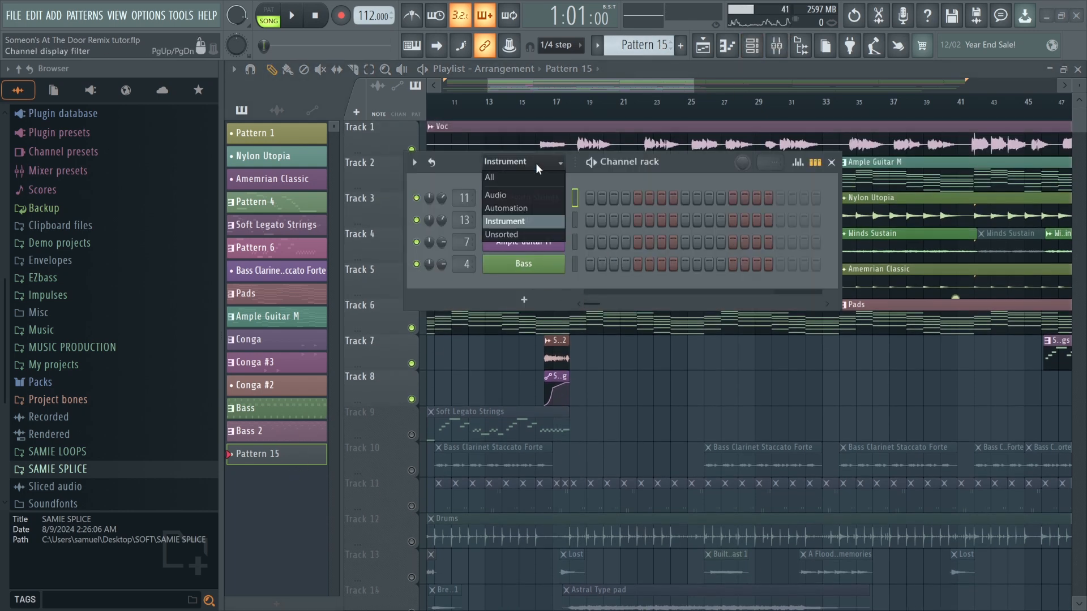
{"action": "left_click", "coordinate": [498, 177]}
{"action": "scroll", "coordinate": [619, 468], "scroll_direction": "down", "scroll_amount": 2}
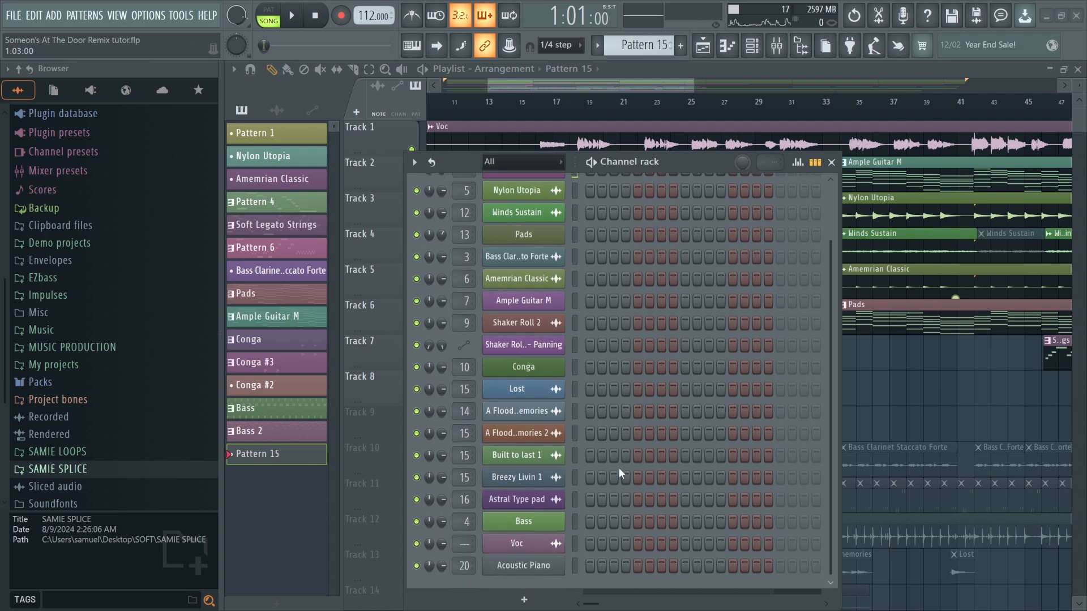
{"action": "left_click", "coordinate": [831, 163]}
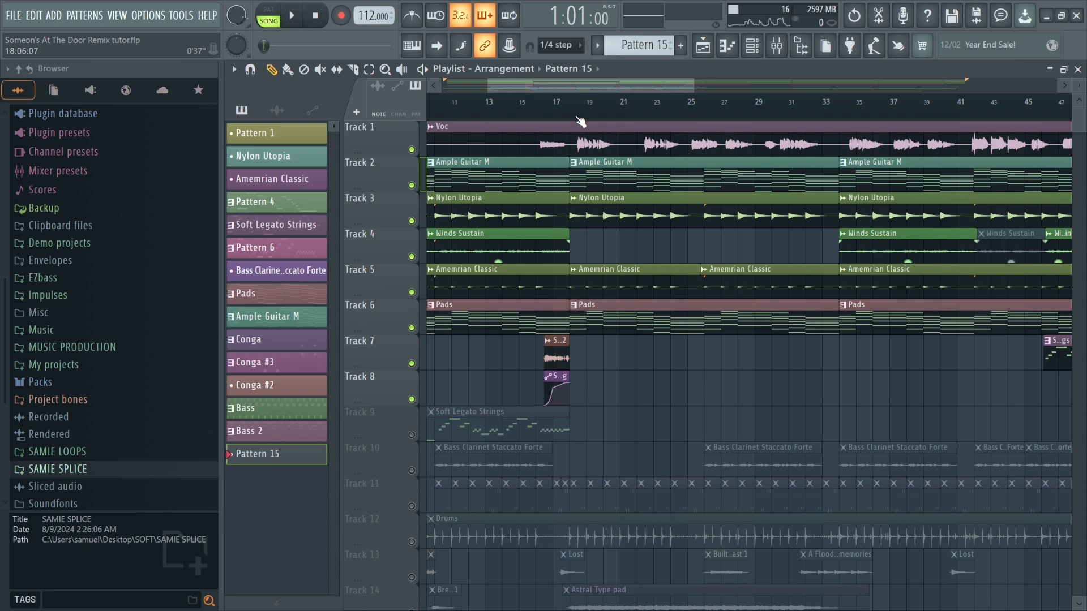
{"action": "scroll", "coordinate": [584, 153], "scroll_direction": "down", "scroll_amount": 1}
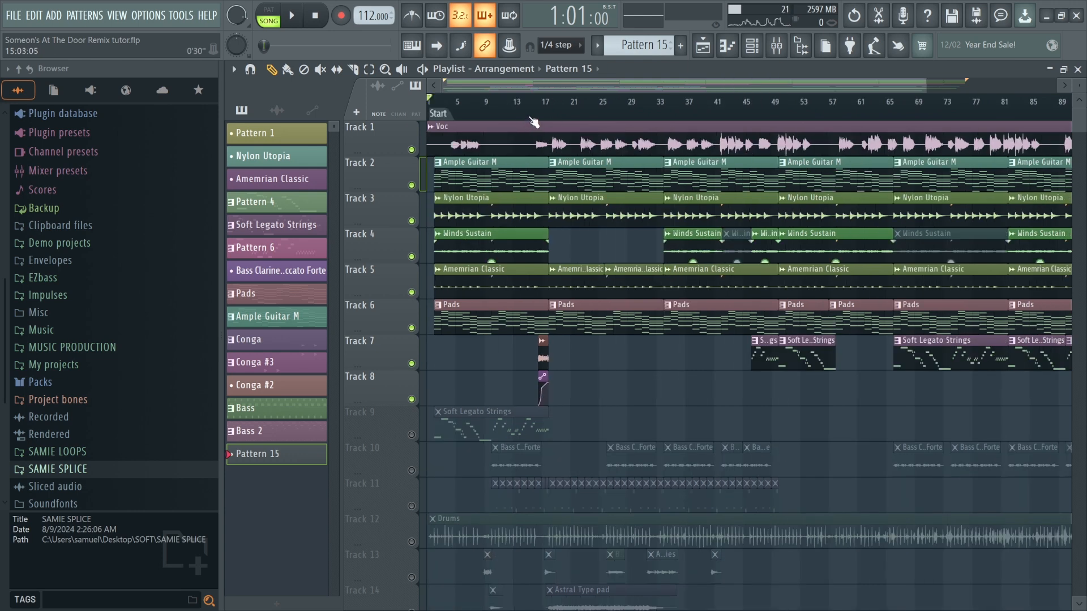
Record notes and automation into the arrangement starting around bar 15, then stop the recording.
{"action": "left_click", "coordinate": [534, 121]}
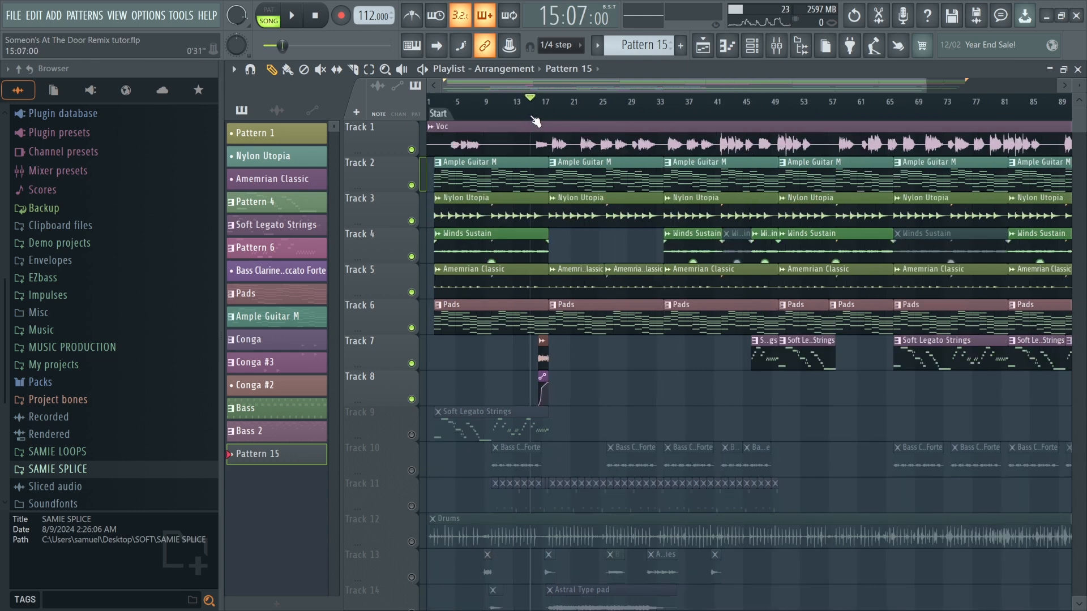
{"action": "left_click", "coordinate": [342, 17]}
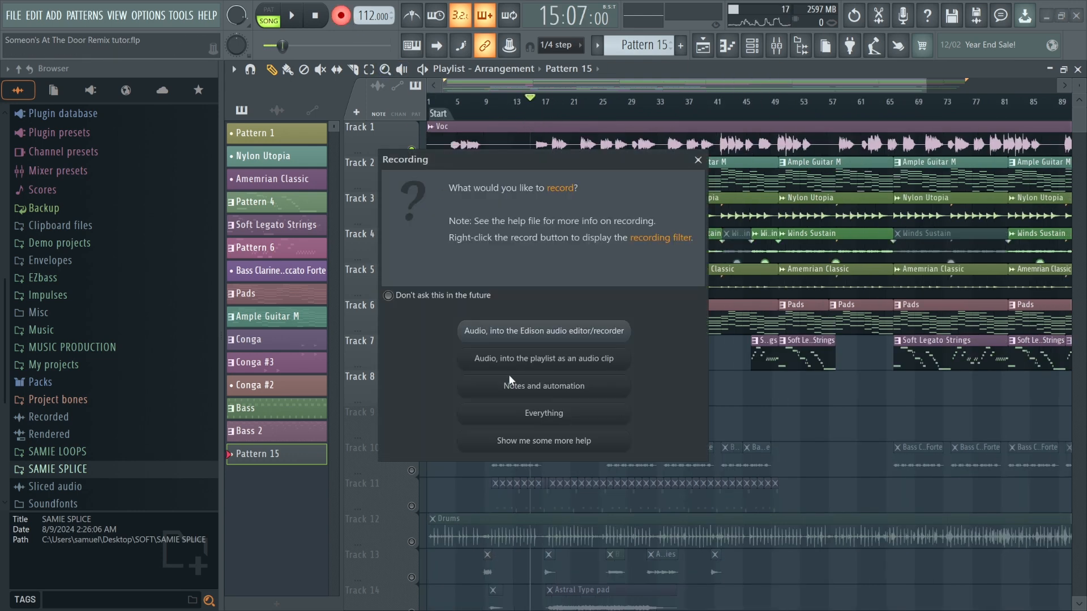
{"action": "left_click", "coordinate": [545, 389]}
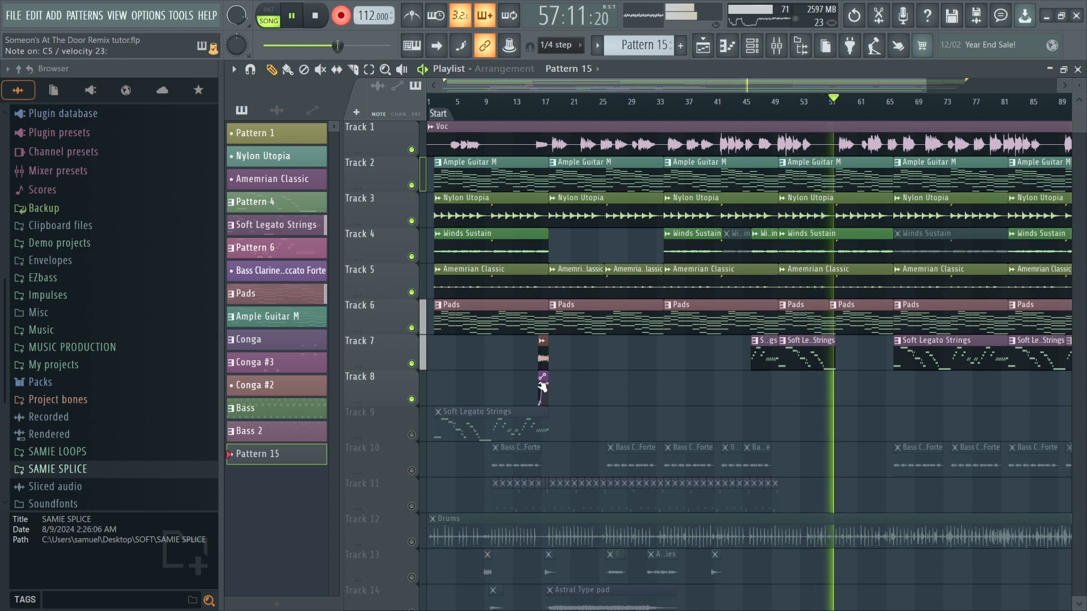
{"action": "key", "text": "space"}
Open the recorded Pattern 15 clip in the piano roll and play through the Acoustic Piano notes.
{"action": "scroll", "coordinate": [538, 385], "scroll_direction": "down", "scroll_amount": 3}
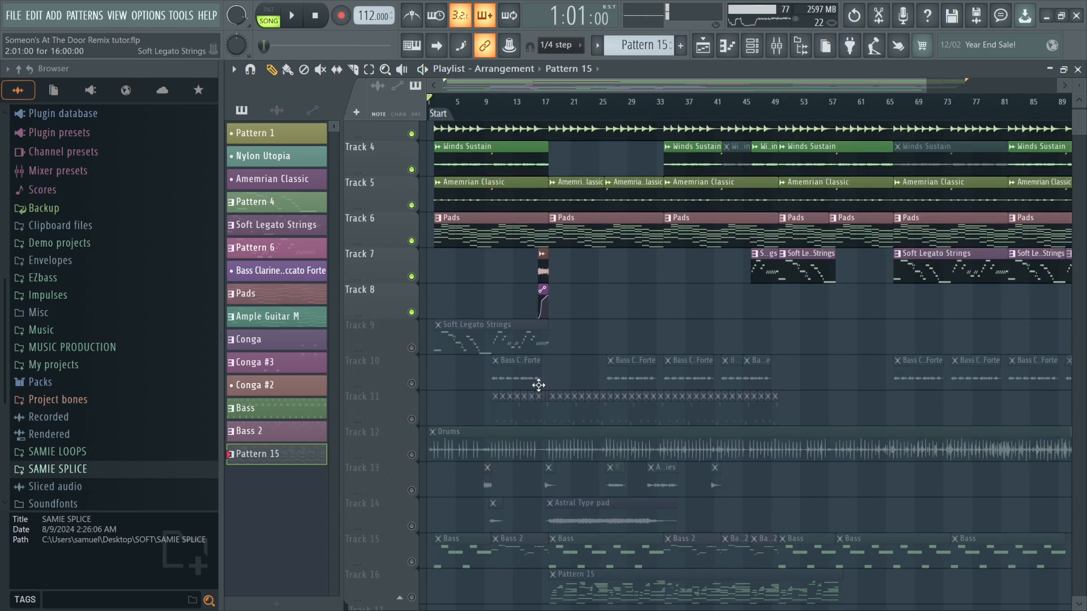
{"action": "scroll", "coordinate": [683, 367], "scroll_direction": "up", "scroll_amount": 3}
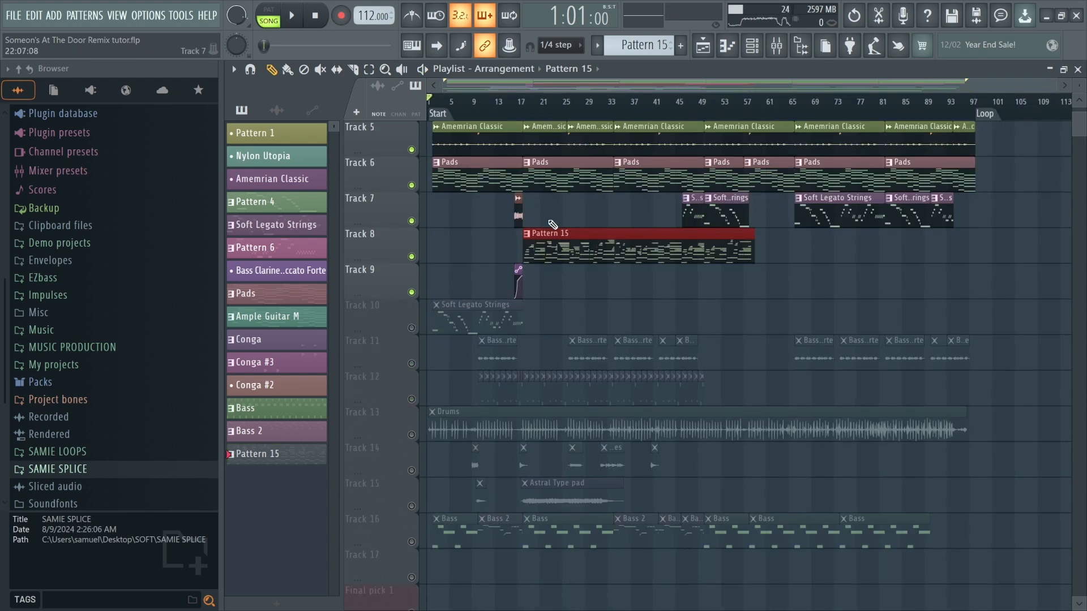
{"action": "right_click", "coordinate": [570, 217]}
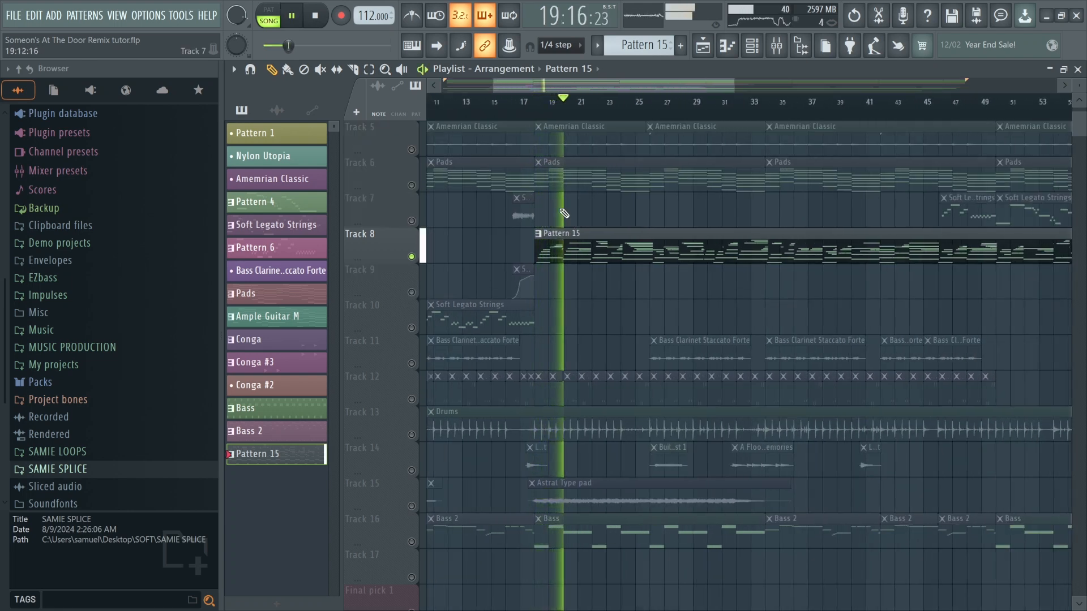
{"action": "double_click", "coordinate": [582, 232]}
{"action": "scroll", "coordinate": [515, 188], "scroll_direction": "down", "scroll_amount": 2}
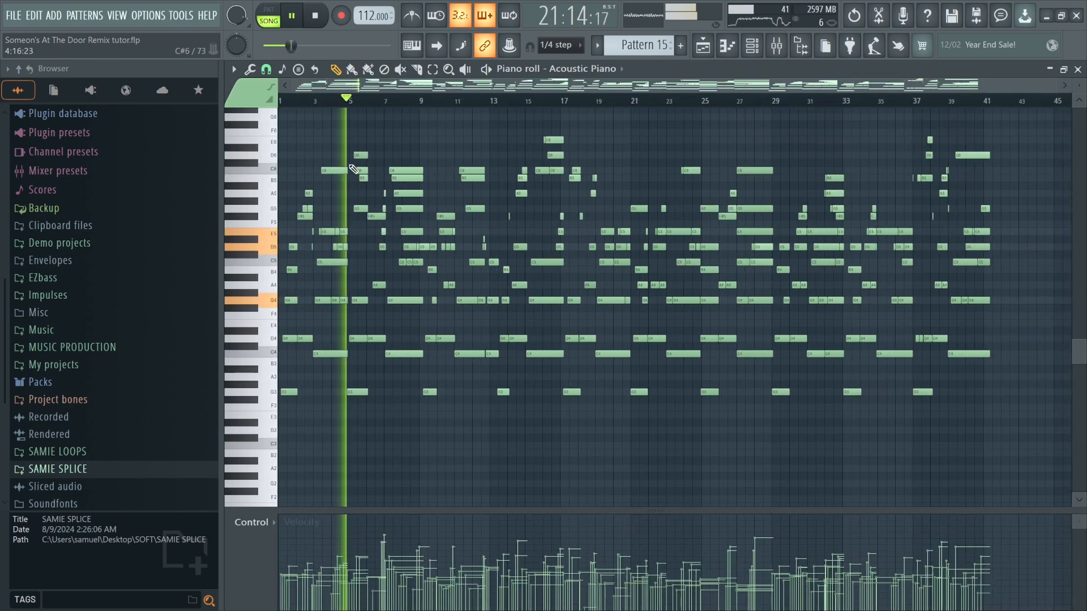
{"action": "scroll", "coordinate": [279, 162], "scroll_direction": "up", "scroll_amount": 4}
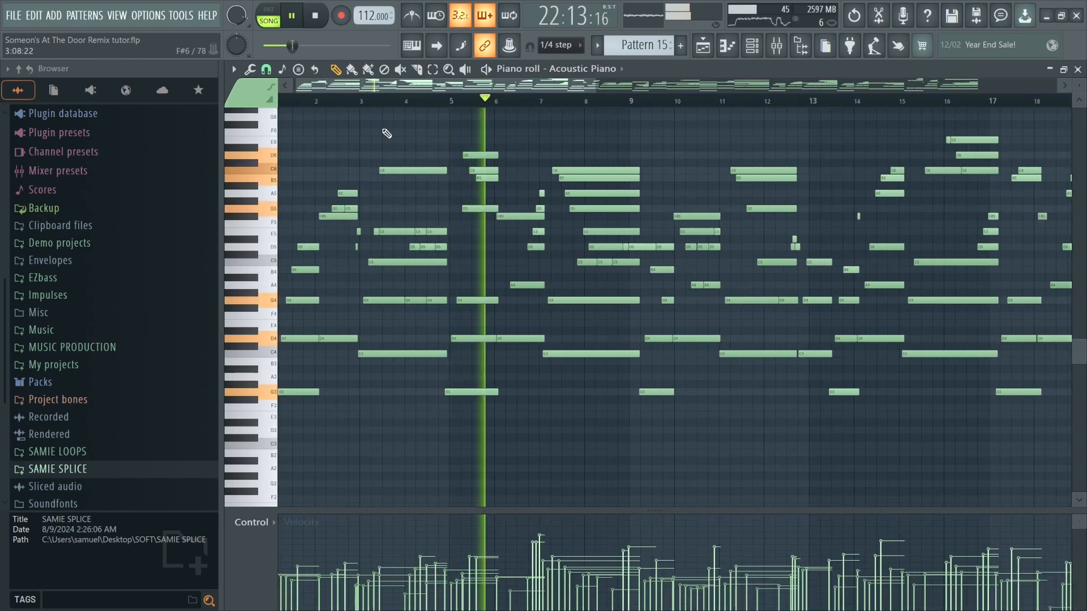
{"action": "scroll", "coordinate": [376, 132], "scroll_direction": "down", "scroll_amount": 2}
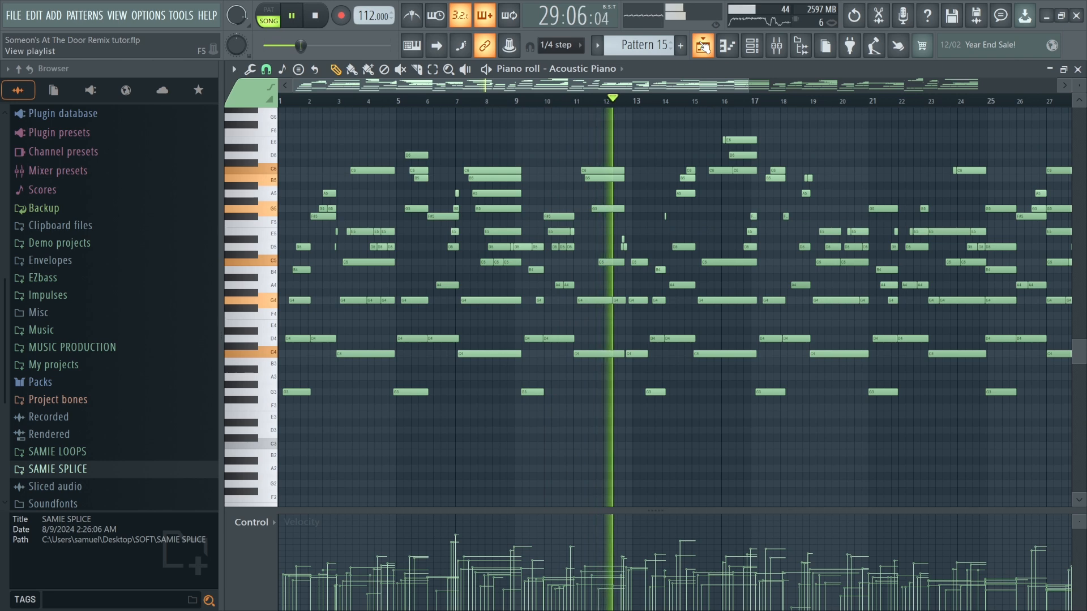
{"action": "key", "text": "space"}
{"action": "left_click", "coordinate": [702, 47]}
Unmute and solo Track 2 (Ample Guitar M) and play the arrangement from about bar 17.
{"action": "scroll", "coordinate": [619, 122], "scroll_direction": "down", "scroll_amount": 4}
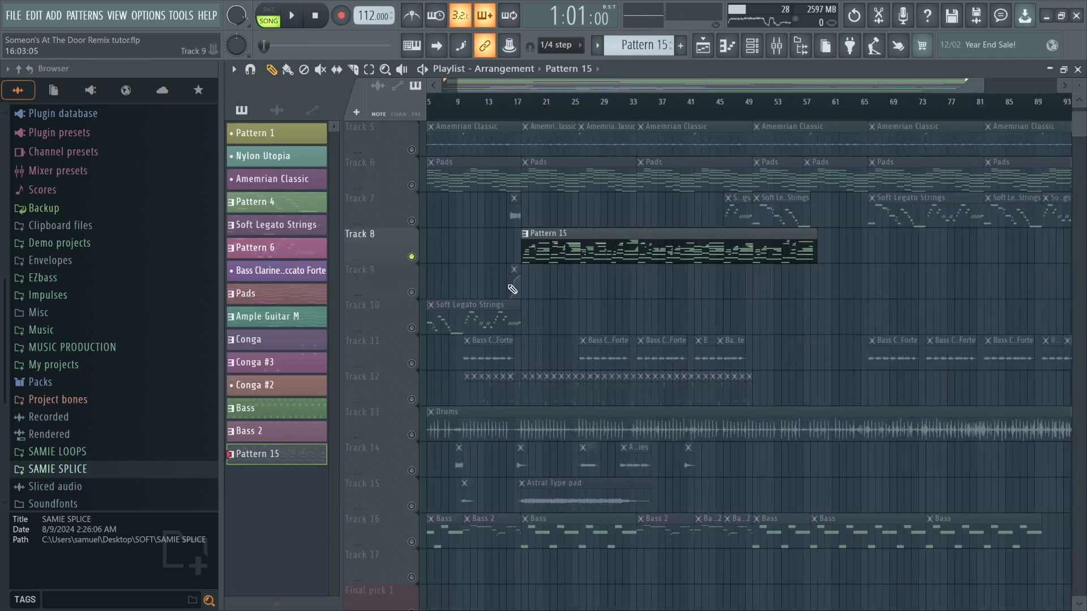
{"action": "scroll", "coordinate": [551, 181], "scroll_direction": "up", "scroll_amount": 3}
{"action": "scroll", "coordinate": [532, 155], "scroll_direction": "up", "scroll_amount": 1}
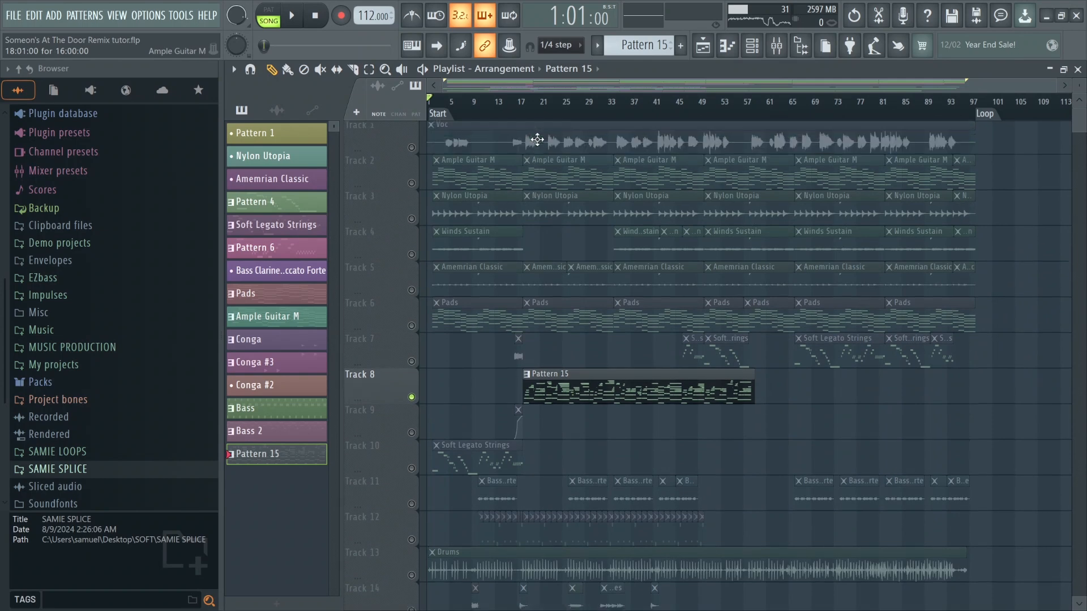
{"action": "left_click", "coordinate": [412, 185]}
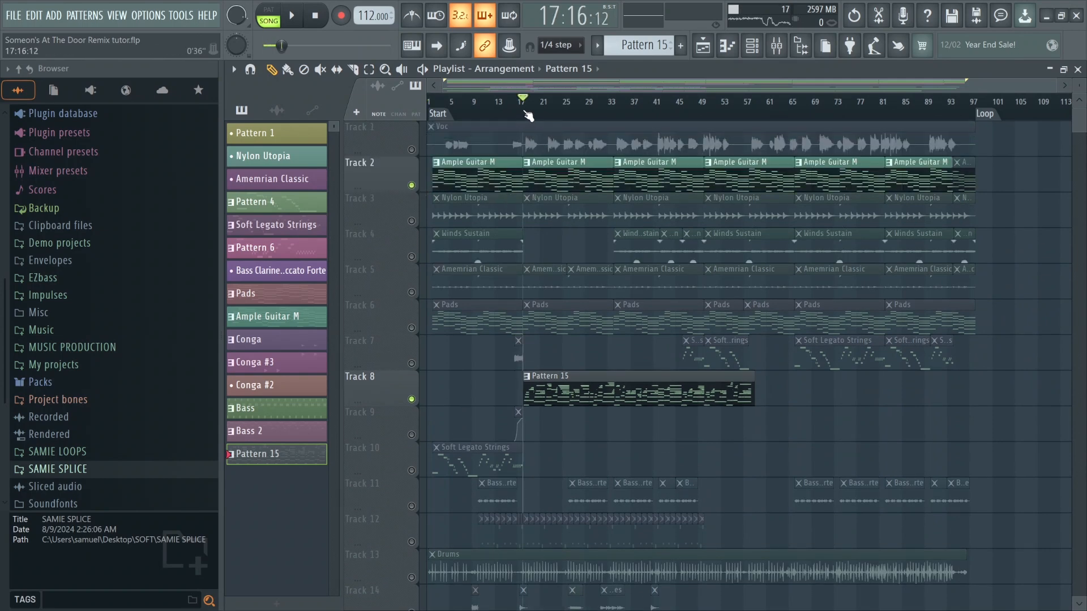
{"action": "key", "text": "space"}
{"action": "key", "text": "space"}
{"action": "right_click", "coordinate": [412, 186]}
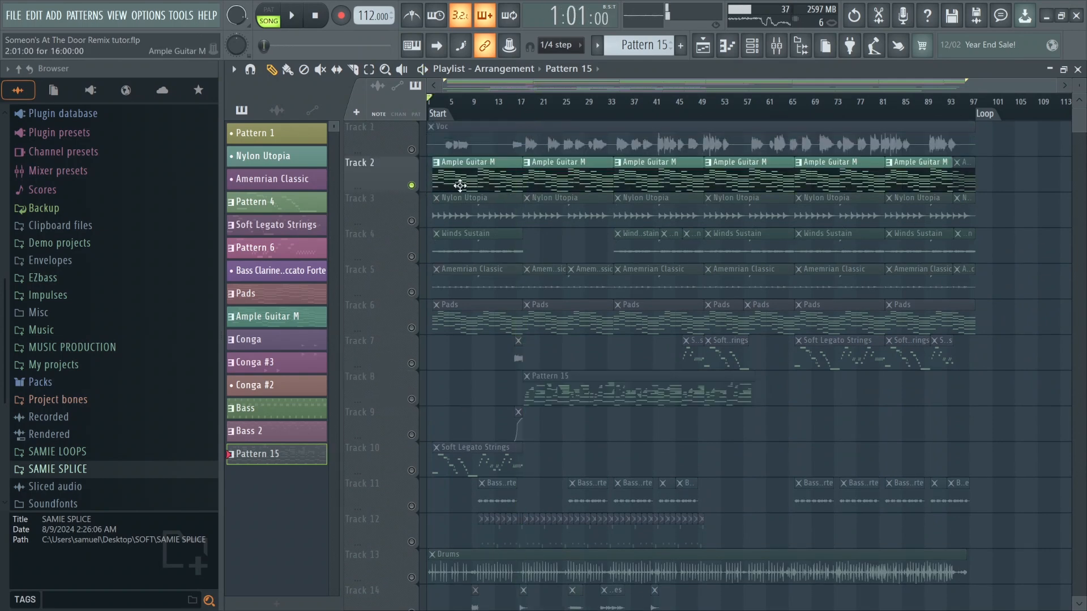
{"action": "key", "text": "space"}
{"action": "left_click", "coordinate": [521, 104]}
{"action": "scroll", "coordinate": [522, 125], "scroll_direction": "up", "scroll_amount": 3}
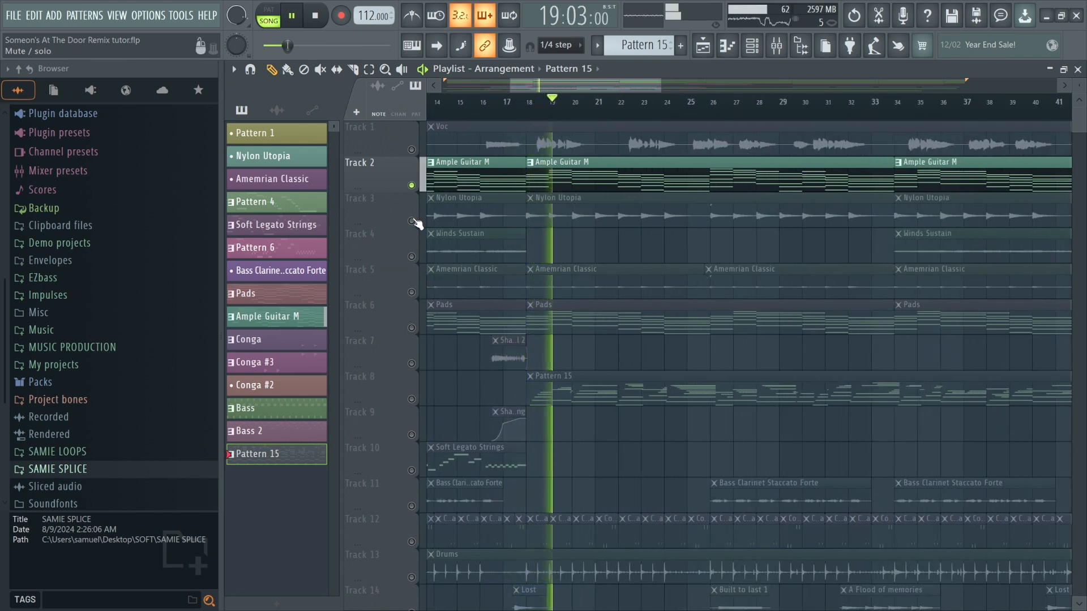
Unmute Track 3 and Tracks 5 through 9 in the playlist and play the arrangement with them.
{"action": "left_click", "coordinate": [413, 221]}
{"action": "key", "text": "space"}
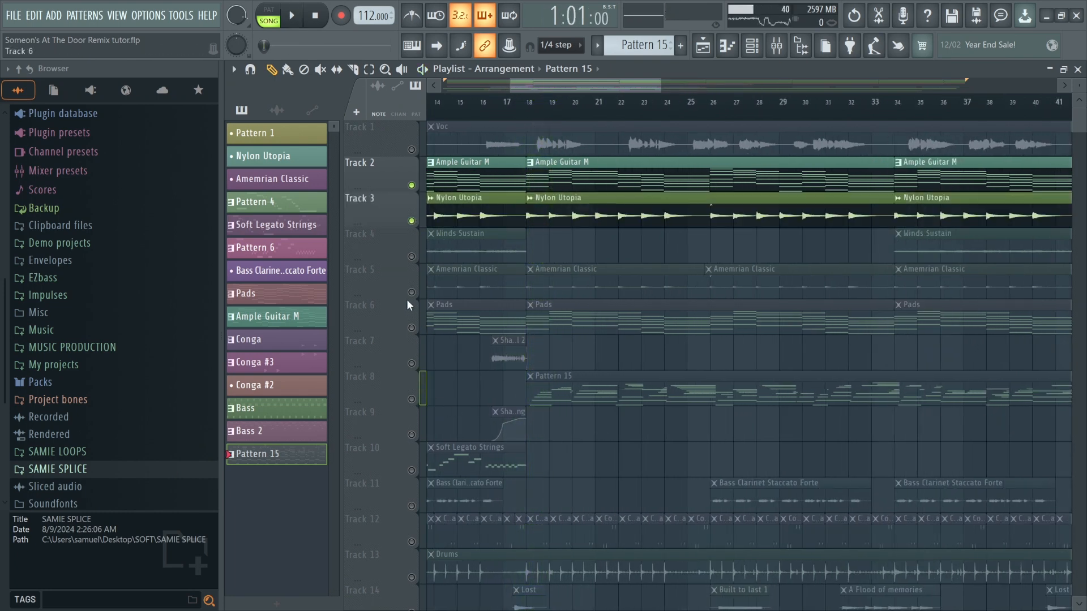
{"action": "left_click", "coordinate": [412, 292]}
{"action": "left_click", "coordinate": [411, 328]}
{"action": "left_click", "coordinate": [411, 363]}
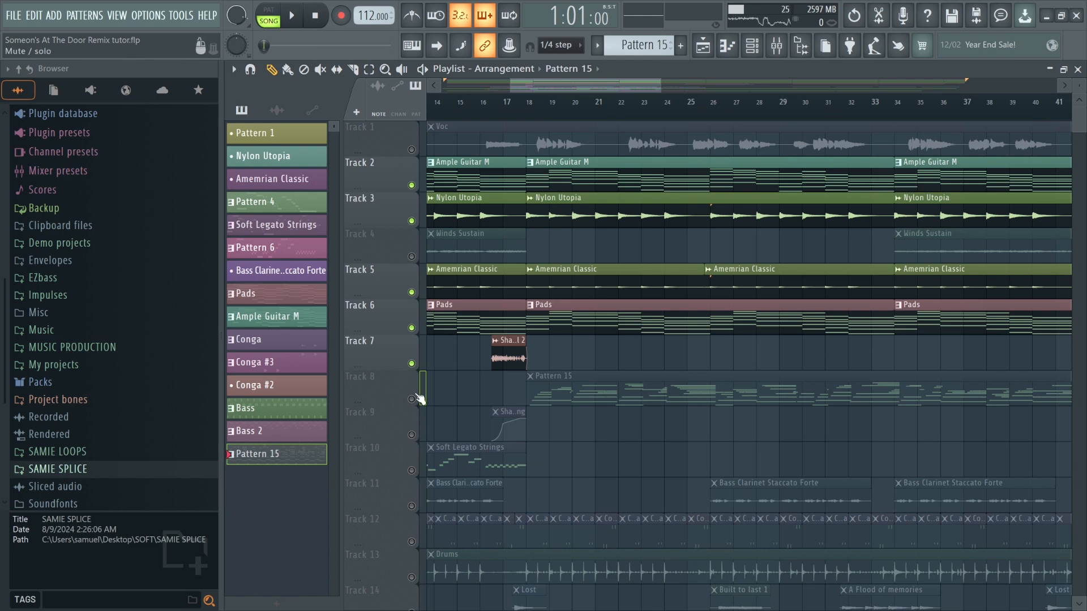
{"action": "left_click", "coordinate": [411, 399]}
{"action": "left_click", "coordinate": [412, 435]}
{"action": "scroll", "coordinate": [519, 405], "scroll_direction": "down", "scroll_amount": 4}
{"action": "key", "text": "space"}
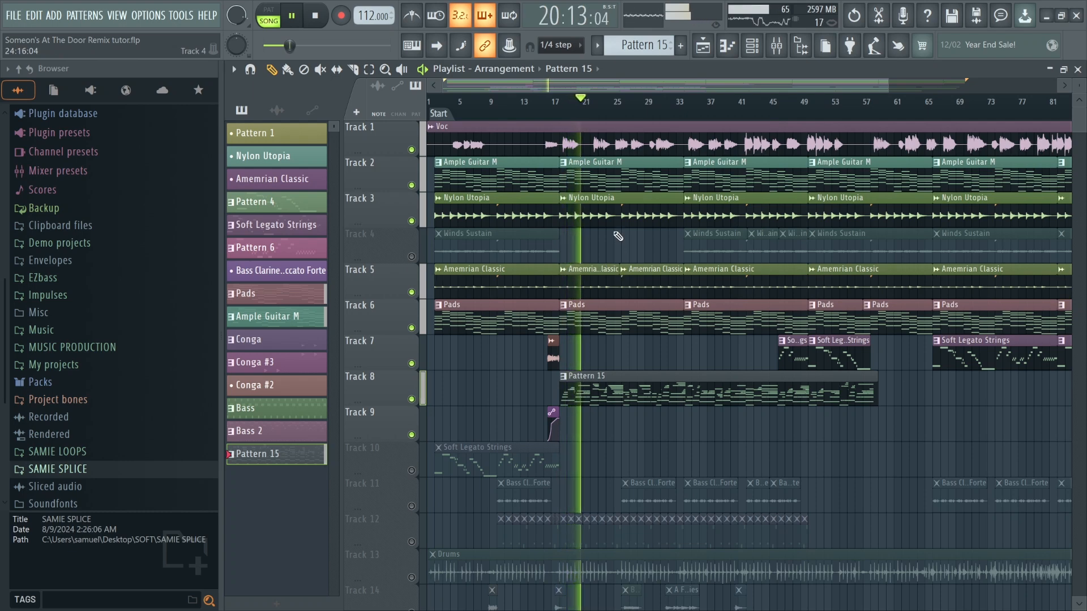
Raise the Sub Master insert fader in the mixer back up to around unity level.
{"action": "scroll", "coordinate": [563, 401], "scroll_direction": "up", "scroll_amount": 10}
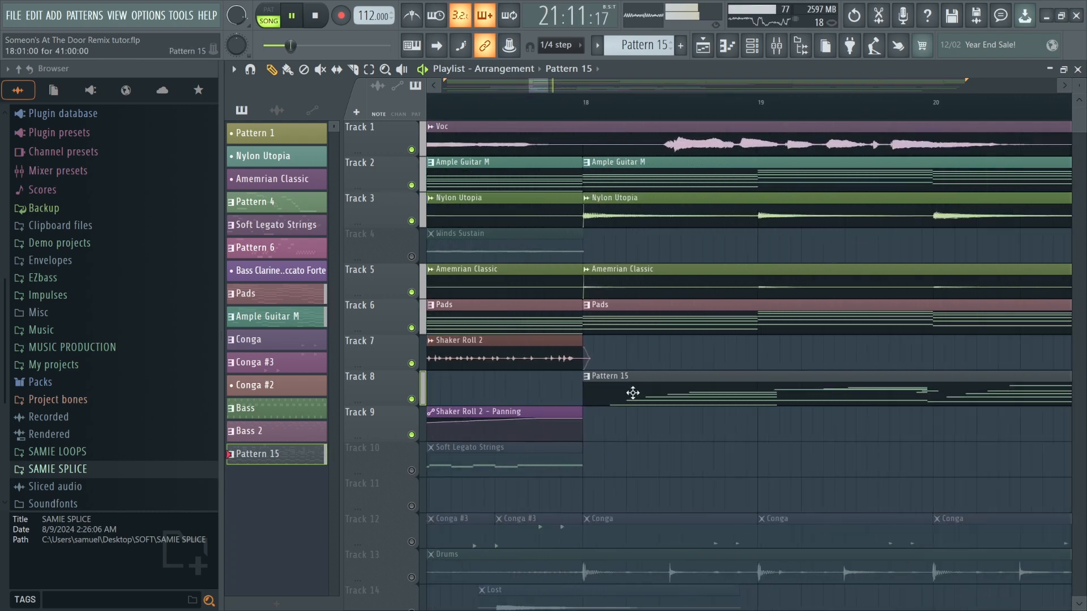
{"action": "scroll", "coordinate": [579, 385], "scroll_direction": "down", "scroll_amount": 10}
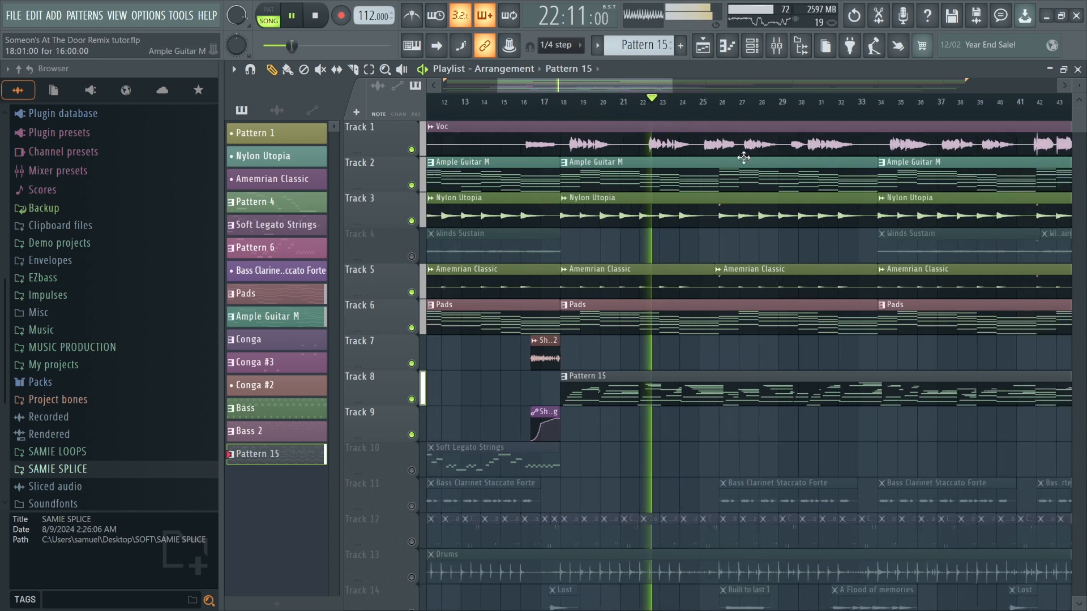
{"action": "left_click", "coordinate": [776, 45]}
{"action": "key", "text": "space"}
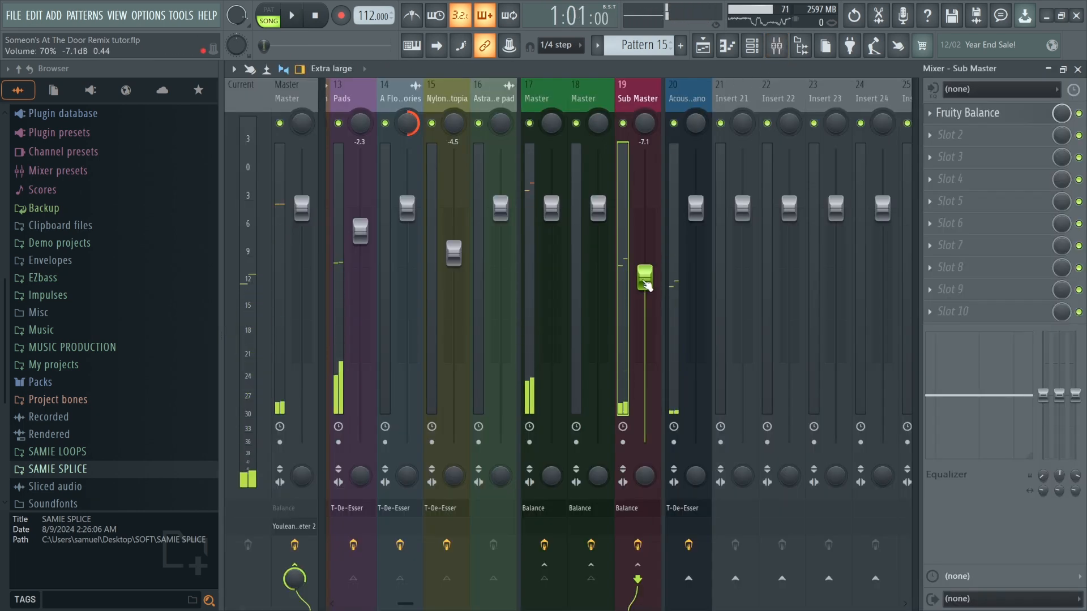
{"action": "left_click_drag", "start_coordinate": [652, 283], "coordinate": [659, 241]}
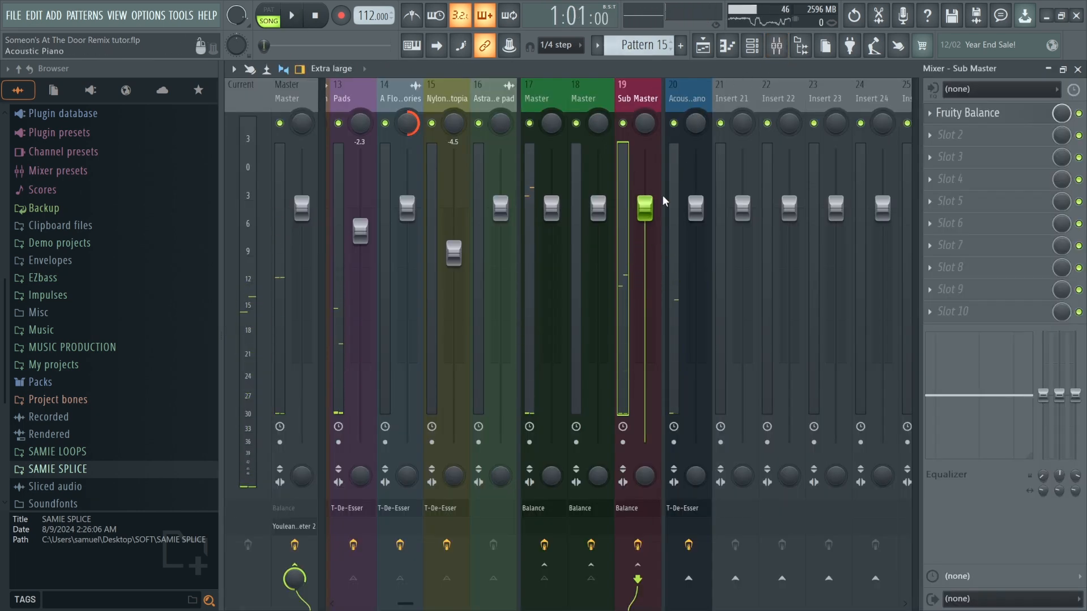
Play the arrangement from about bar 17 and unmute Track 4 (Winds Sustain).
{"action": "left_click", "coordinate": [704, 47]}
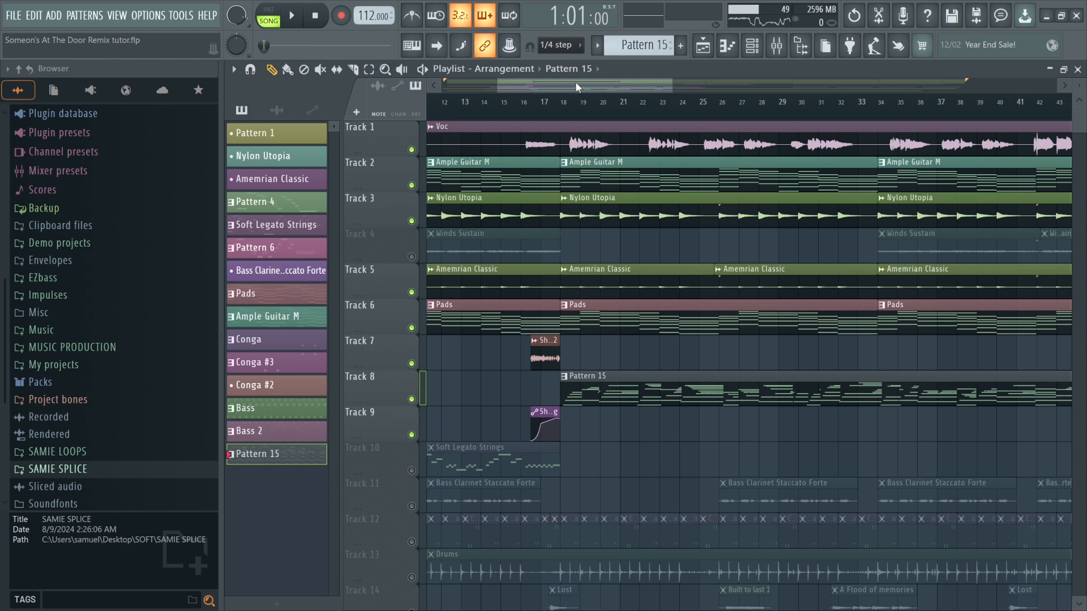
{"action": "left_click", "coordinate": [552, 111]}
{"action": "key", "text": "space"}
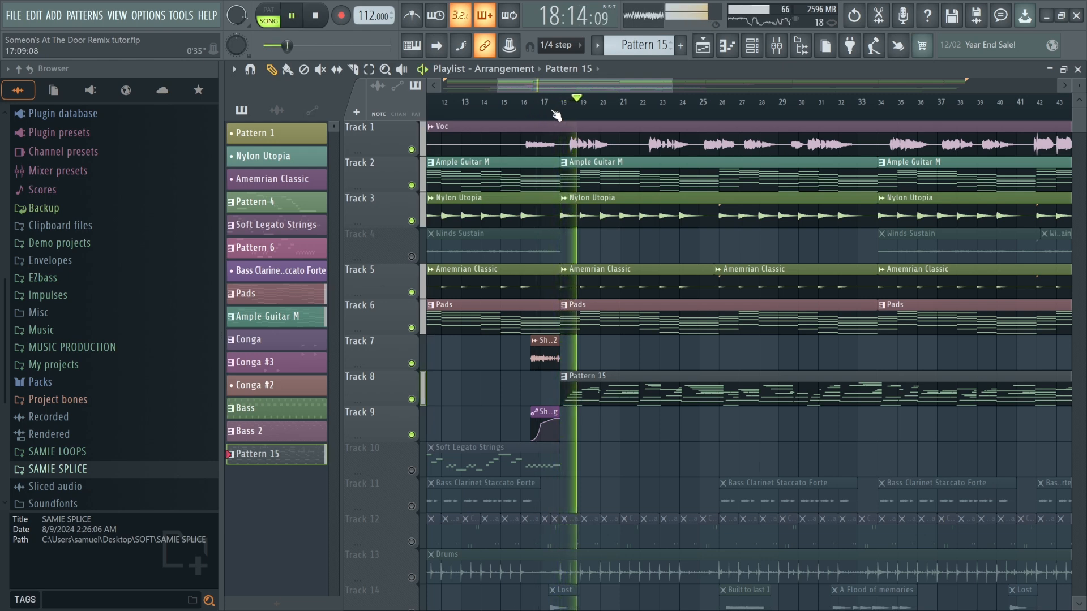
{"action": "scroll", "coordinate": [522, 190], "scroll_direction": "down", "scroll_amount": 3}
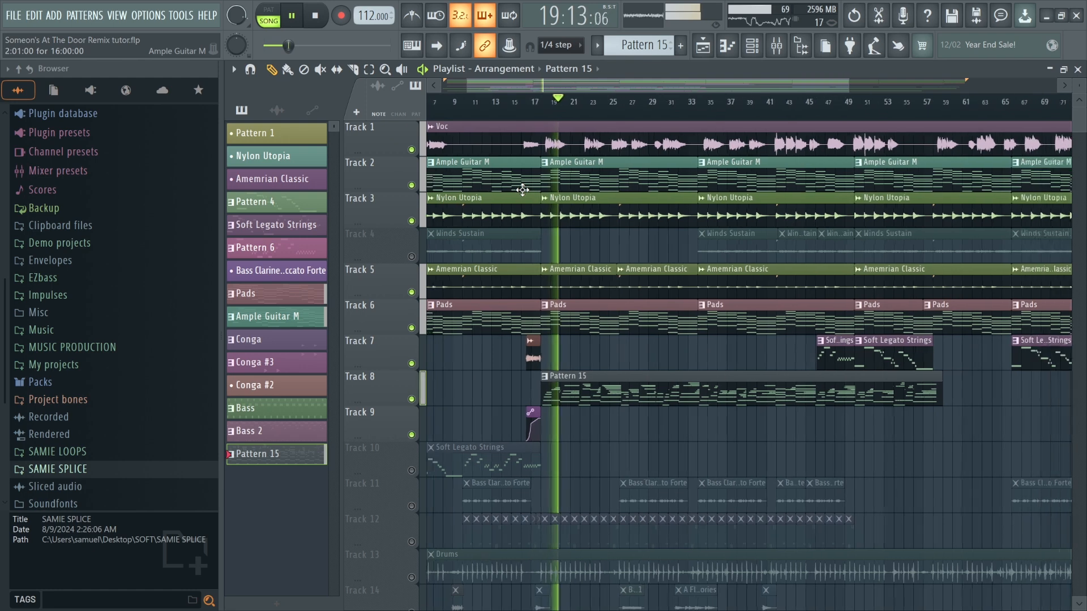
{"action": "scroll", "coordinate": [537, 189], "scroll_direction": "down", "scroll_amount": 2}
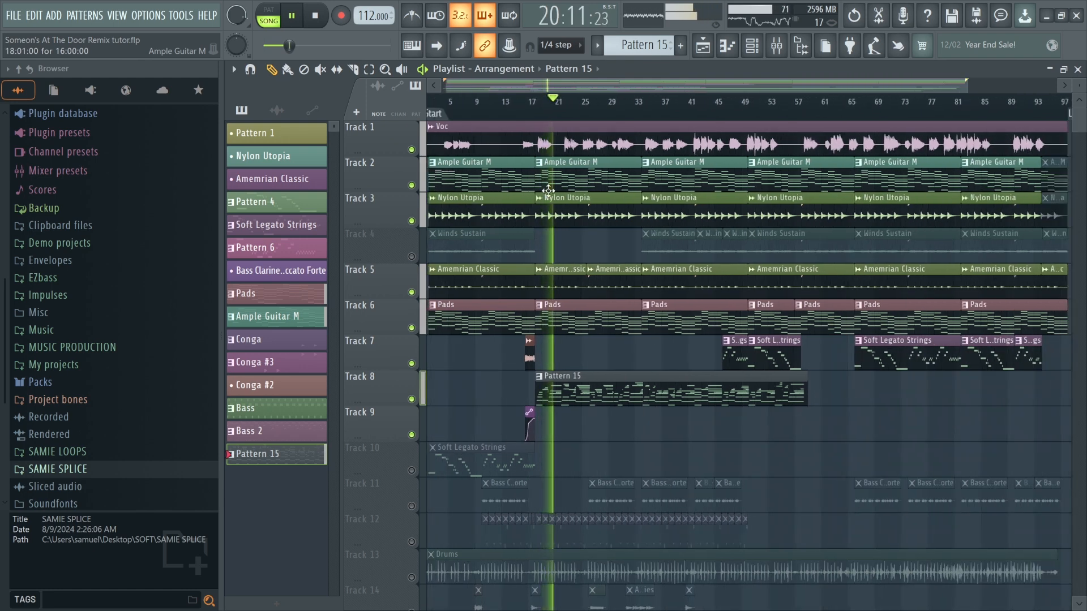
{"action": "scroll", "coordinate": [510, 254], "scroll_direction": "down", "scroll_amount": 2}
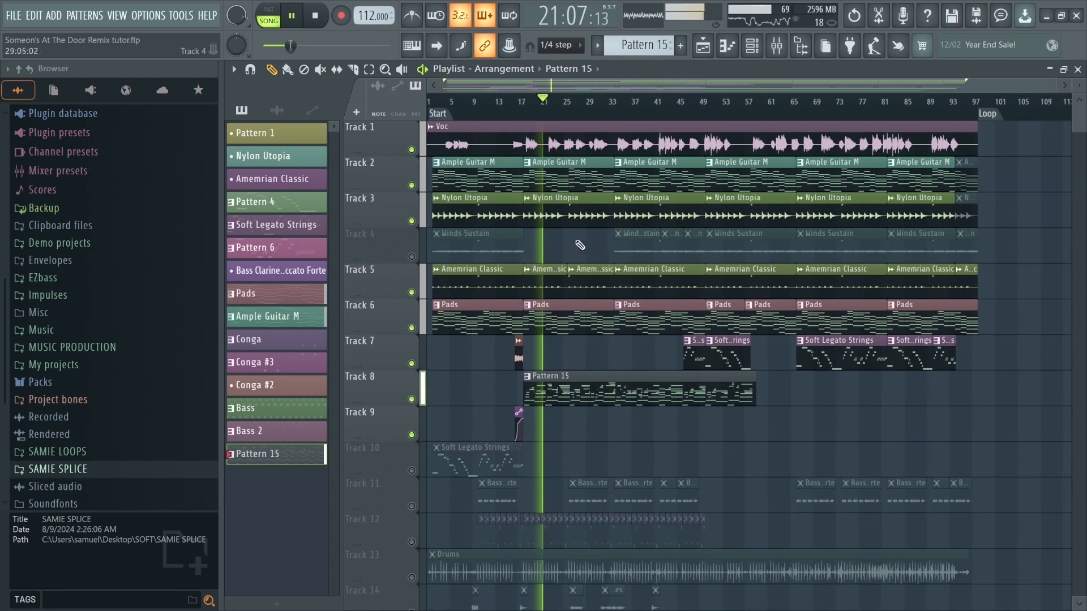
{"action": "left_click", "coordinate": [411, 256]}
Lower the Acoustic Piano insert fader to about -3.5 dB.
{"action": "left_click", "coordinate": [776, 45]}
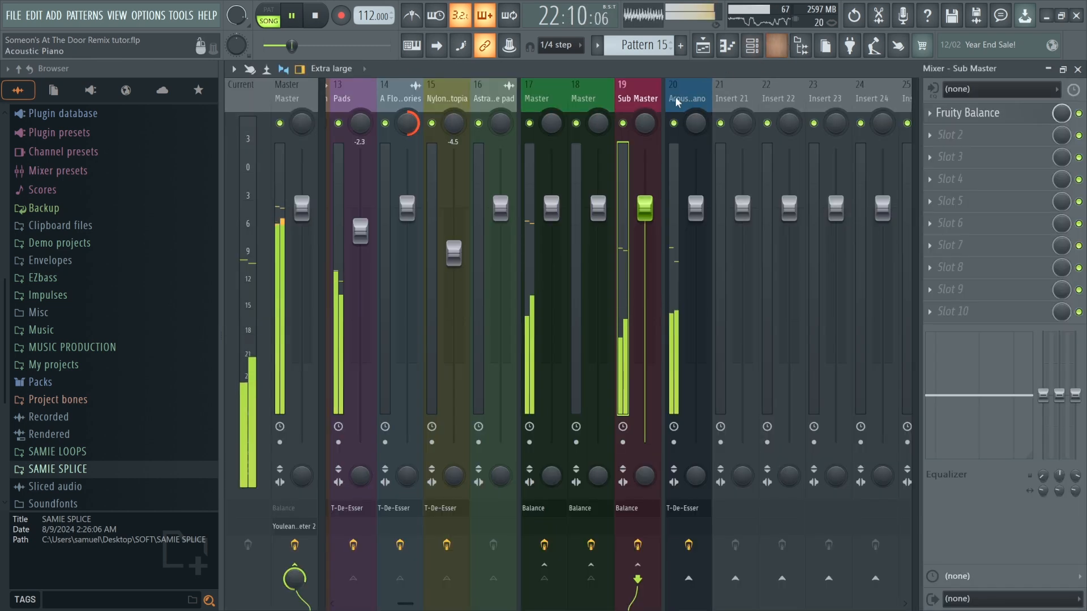
{"action": "left_click_drag", "start_coordinate": [696, 208], "coordinate": [698, 246]}
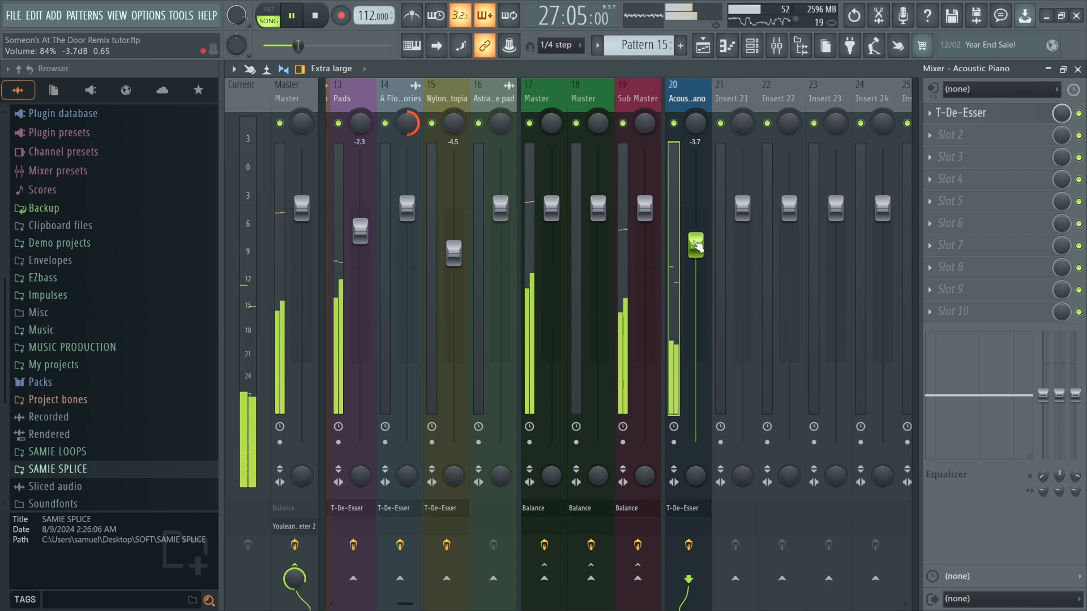
{"action": "left_click_drag", "start_coordinate": [698, 246], "coordinate": [696, 243]}
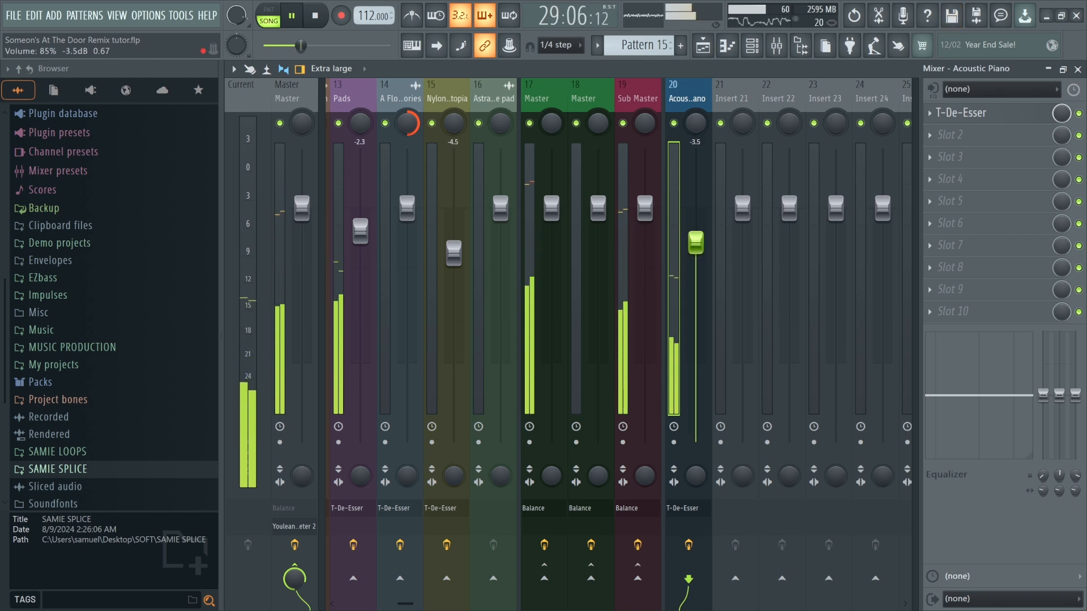
Unmute the Drums on Track 13 and the Conga on Track 12, then stop playback.
{"action": "left_click", "coordinate": [703, 47]}
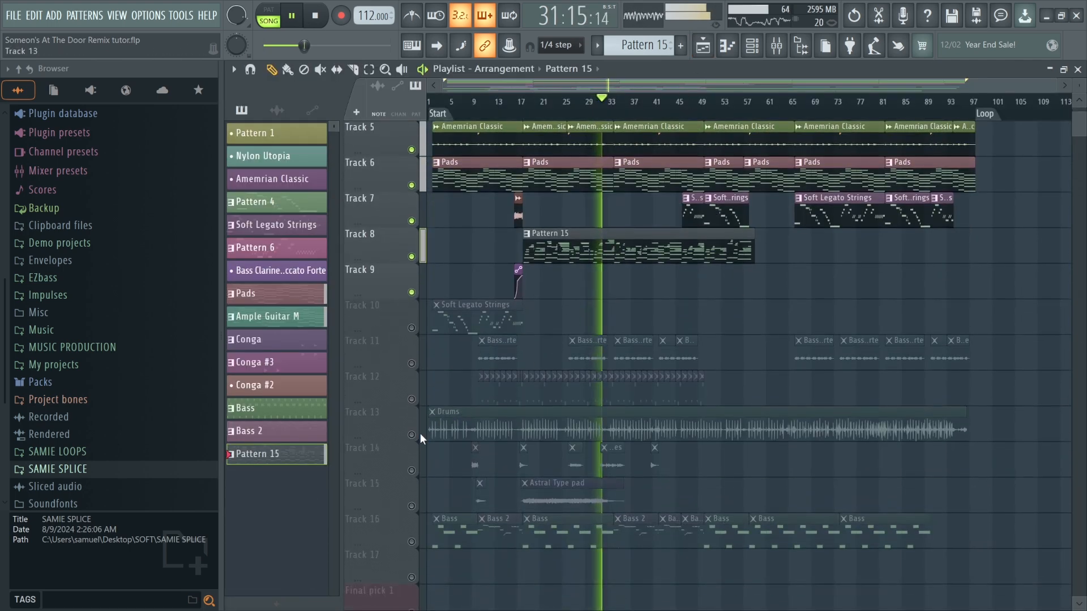
{"action": "left_click", "coordinate": [413, 439]}
{"action": "scroll", "coordinate": [541, 313], "scroll_direction": "up", "scroll_amount": 3}
{"action": "scroll", "coordinate": [550, 372], "scroll_direction": "down", "scroll_amount": 1}
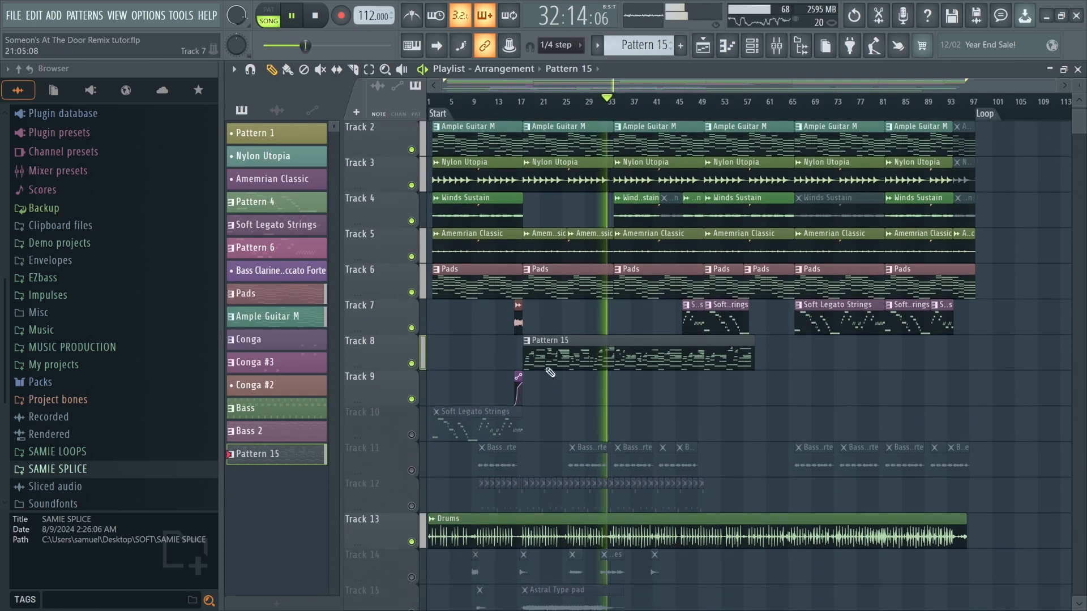
{"action": "scroll", "coordinate": [567, 459], "scroll_direction": "down", "scroll_amount": 4}
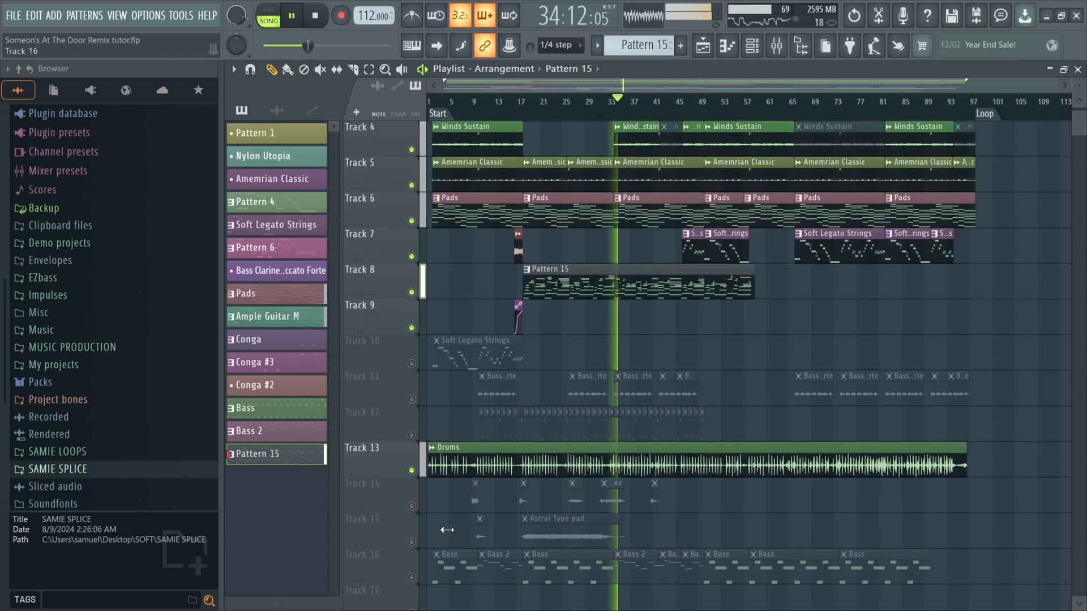
{"action": "left_click", "coordinate": [411, 435]}
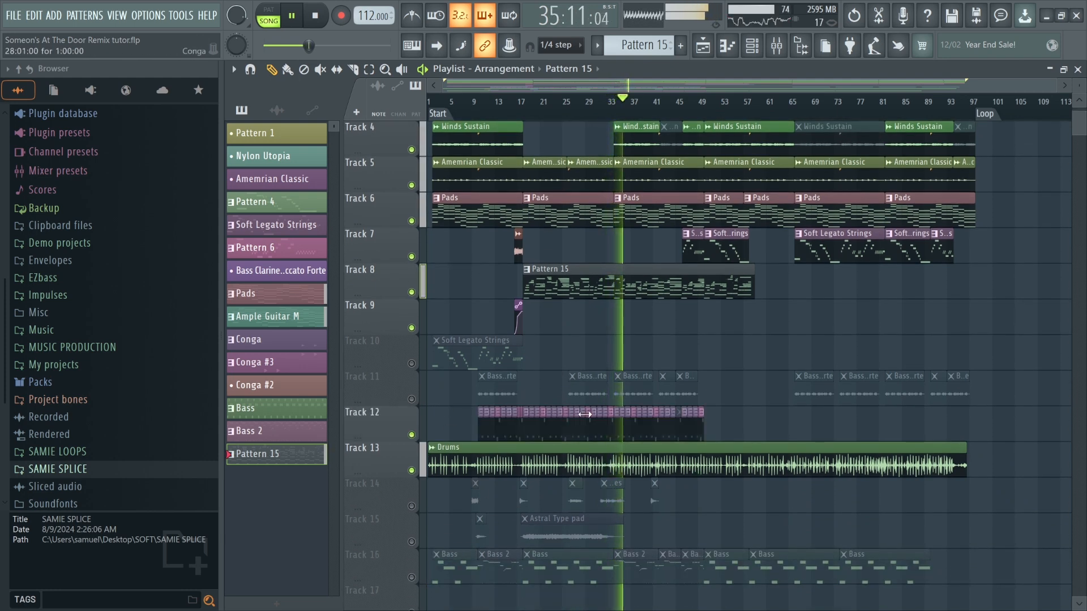
{"action": "scroll", "coordinate": [584, 415], "scroll_direction": "up", "scroll_amount": 3}
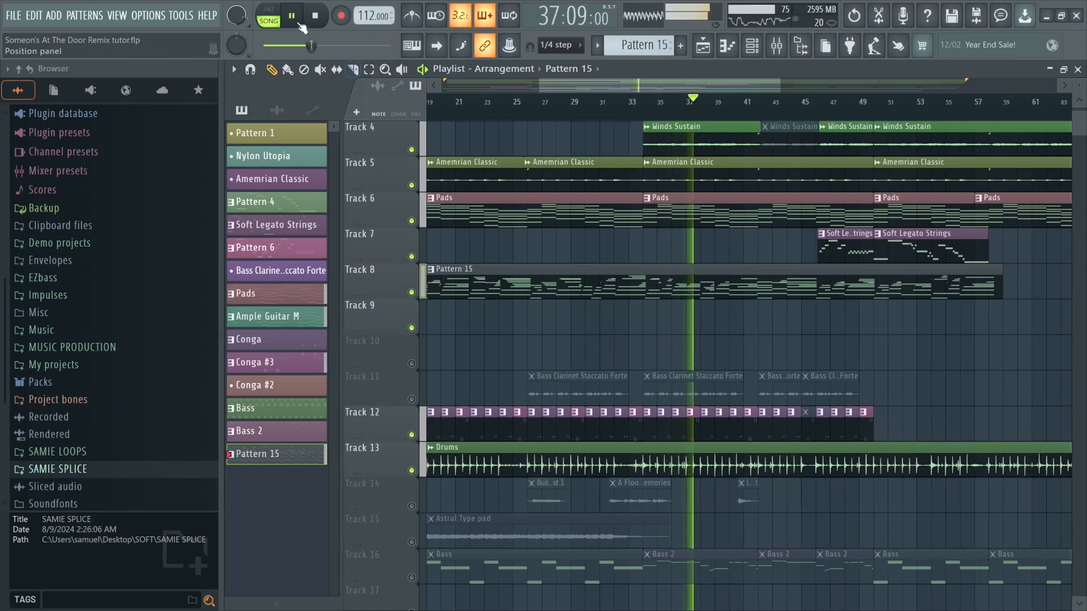
{"action": "left_click", "coordinate": [297, 22]}
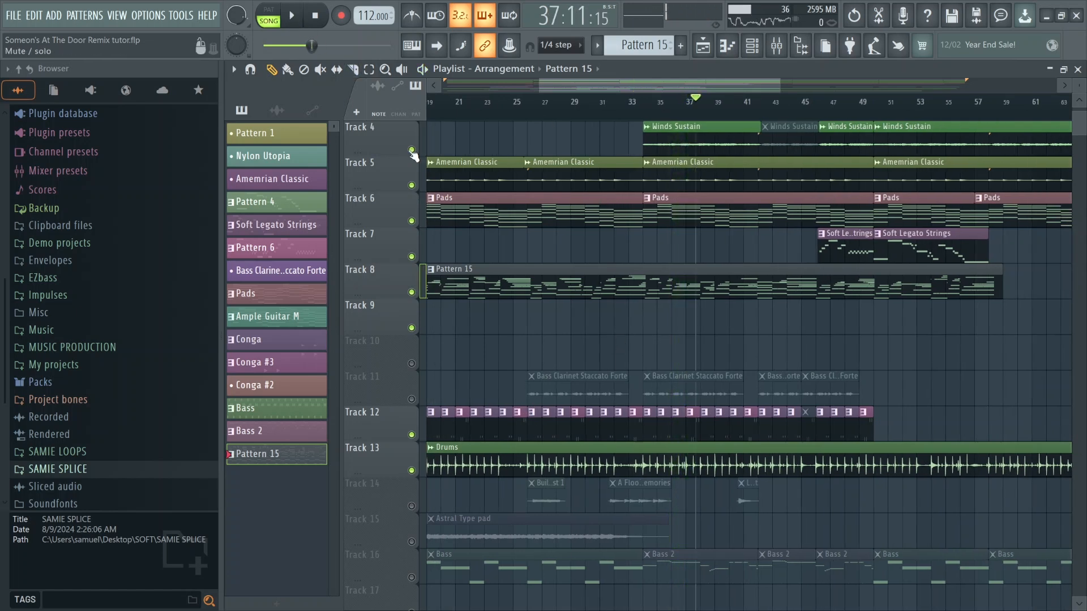
Solo Track 12 (Conga) in the playlist arrangement.
{"action": "scroll", "coordinate": [652, 426], "scroll_direction": "up", "scroll_amount": 4}
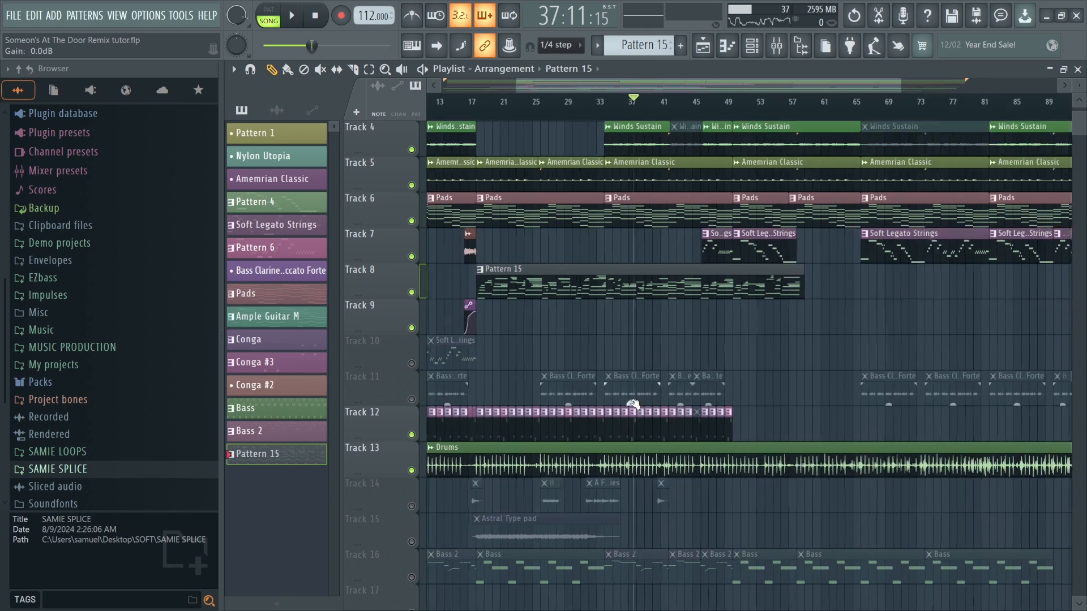
{"action": "left_click", "coordinate": [652, 425]}
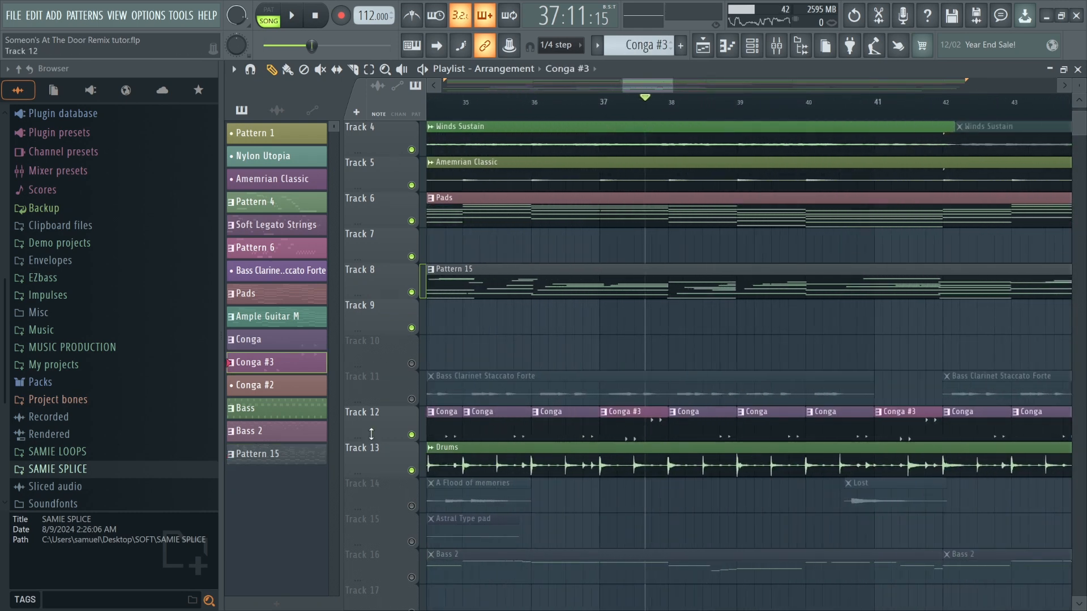
{"action": "left_click", "coordinate": [419, 435], "text": "ctrl"}
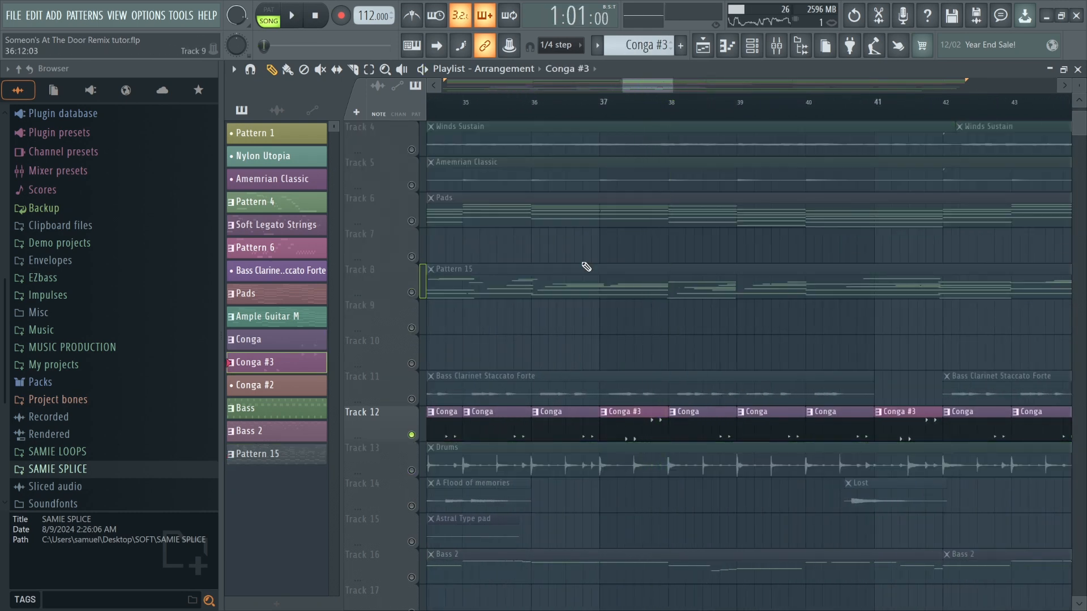
Play the soloed conga from about bar 37, unmute Track 11 (Bass Clarinet Staccato Forte), and replay from bar 36.
{"action": "left_click", "coordinate": [623, 107]}
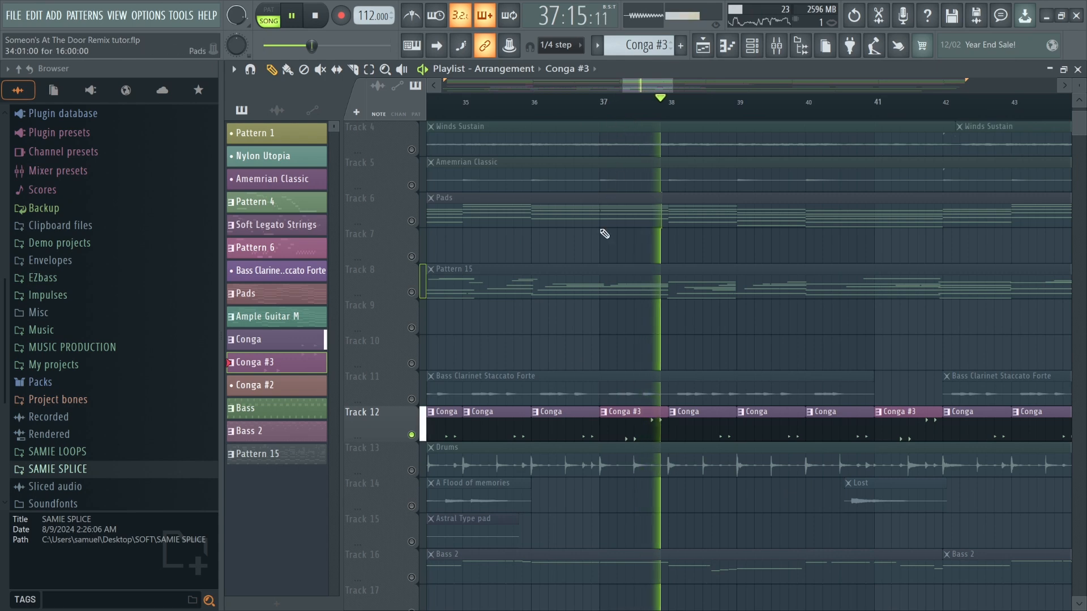
{"action": "key", "text": "space"}
{"action": "left_click", "coordinate": [412, 399]}
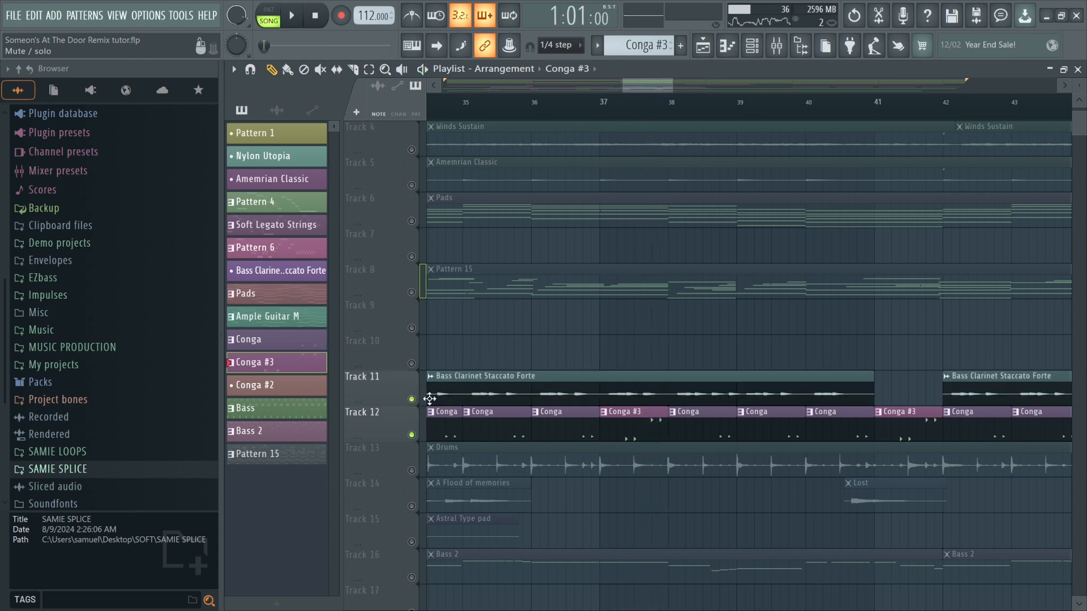
{"action": "left_click", "coordinate": [559, 108]}
{"action": "key", "text": "space"}
Play from about bar 34, stop, and unmute Track 8 (Pattern 15).
{"action": "scroll", "coordinate": [627, 347], "scroll_direction": "down", "scroll_amount": 4, "text": "ctrl"}
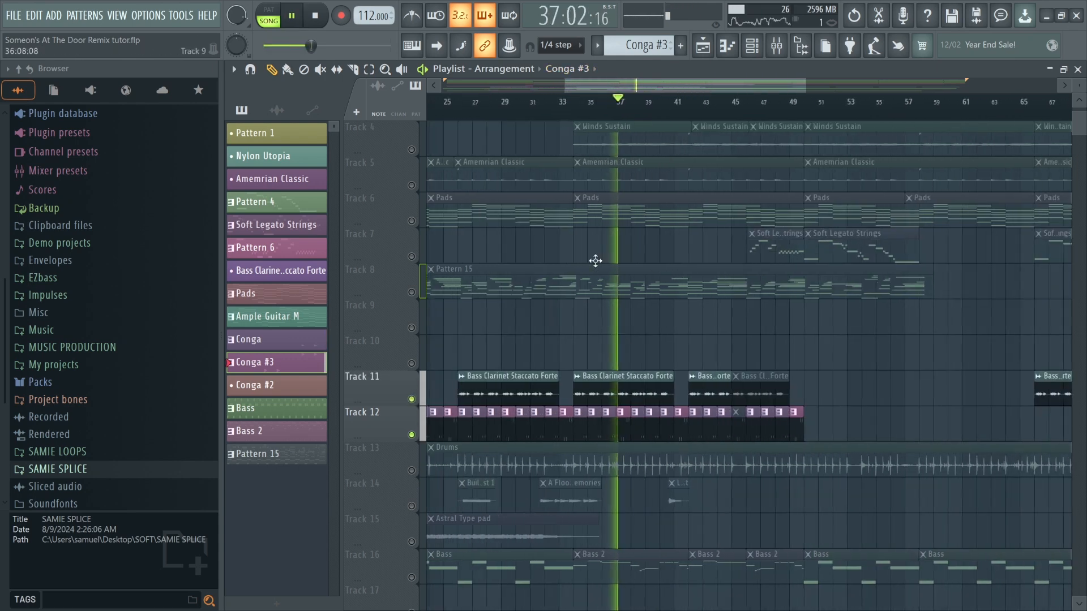
{"action": "left_click", "coordinate": [577, 108]}
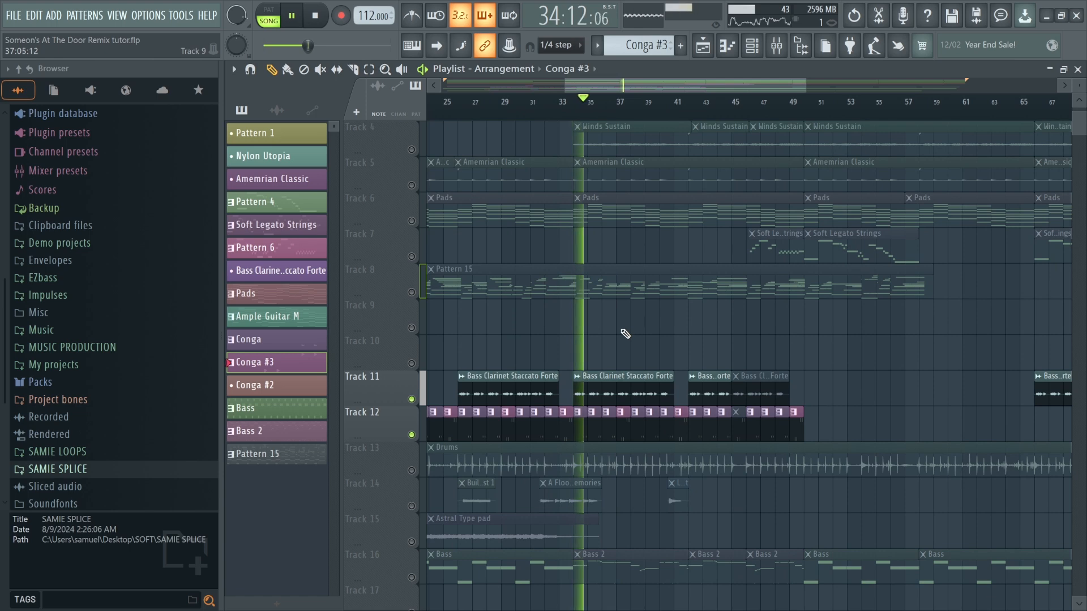
{"action": "key", "text": "space"}
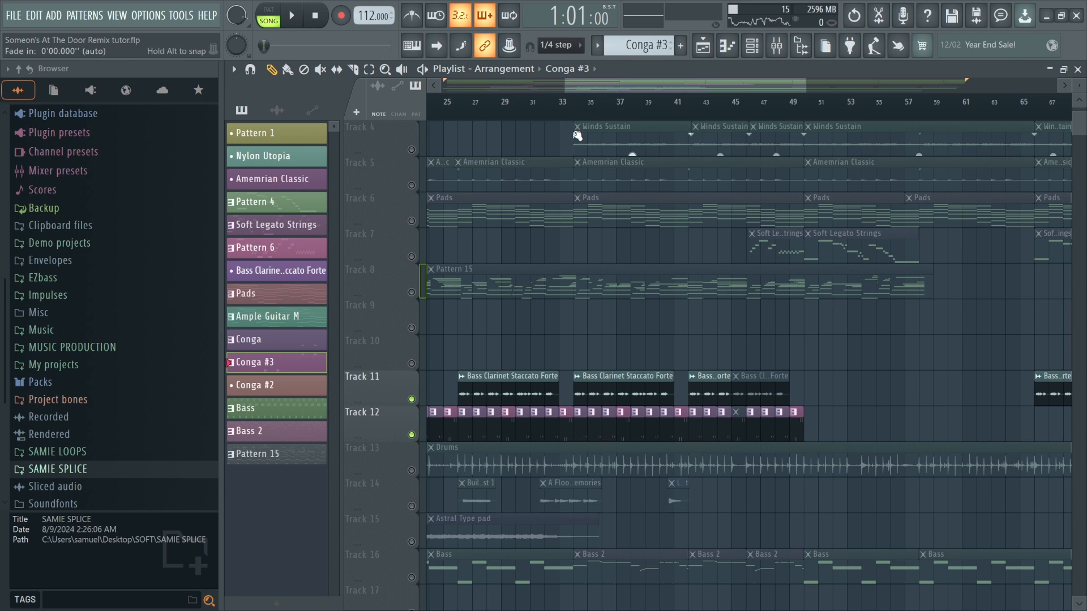
{"action": "scroll", "coordinate": [577, 135], "scroll_direction": "up", "scroll_amount": 3}
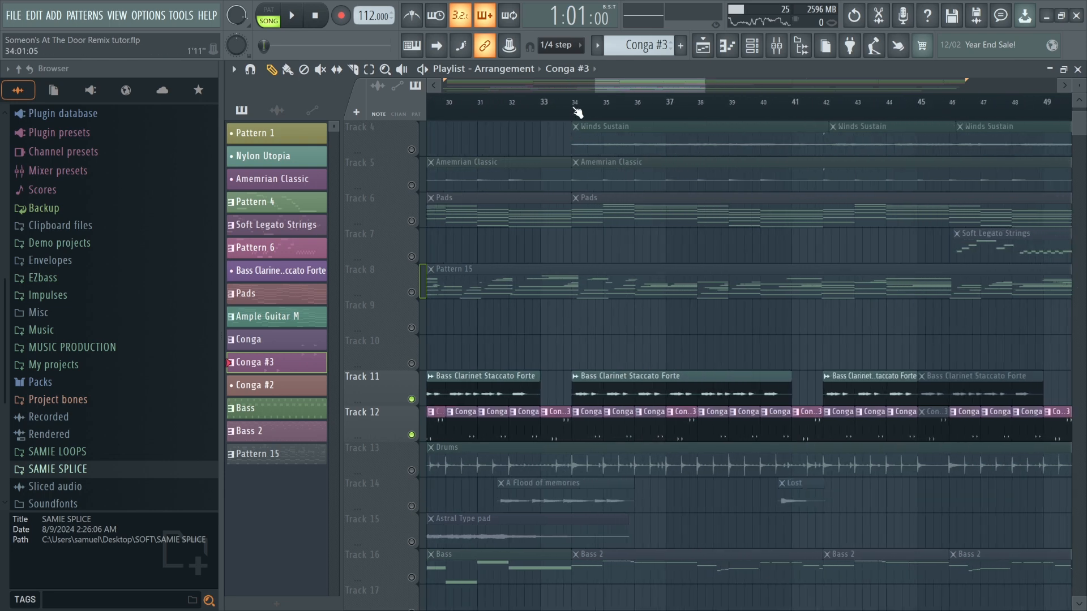
{"action": "left_click", "coordinate": [412, 293]}
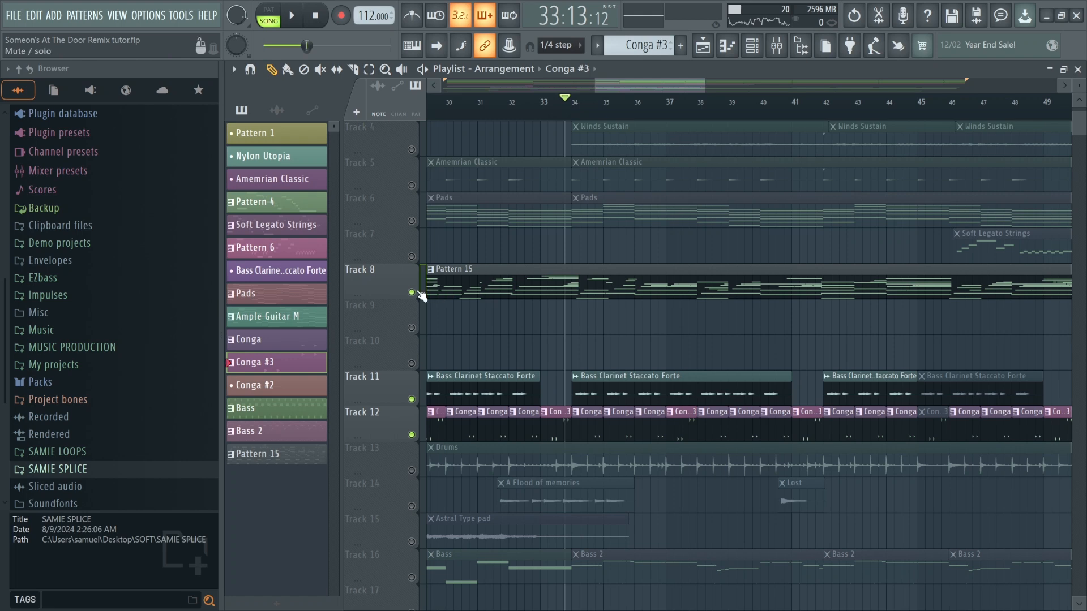
Unmute Track 14 (vocal chops) and play the arrangement from about bar 26.
{"action": "left_click", "coordinate": [518, 300]}
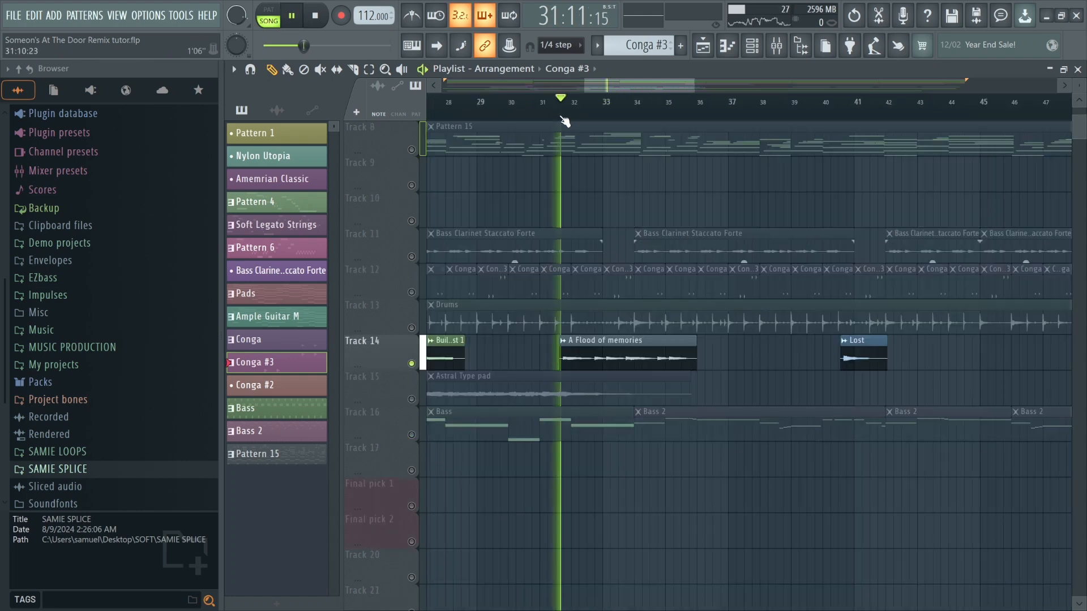
{"action": "scroll", "coordinate": [595, 332], "scroll_direction": "down", "scroll_amount": 3}
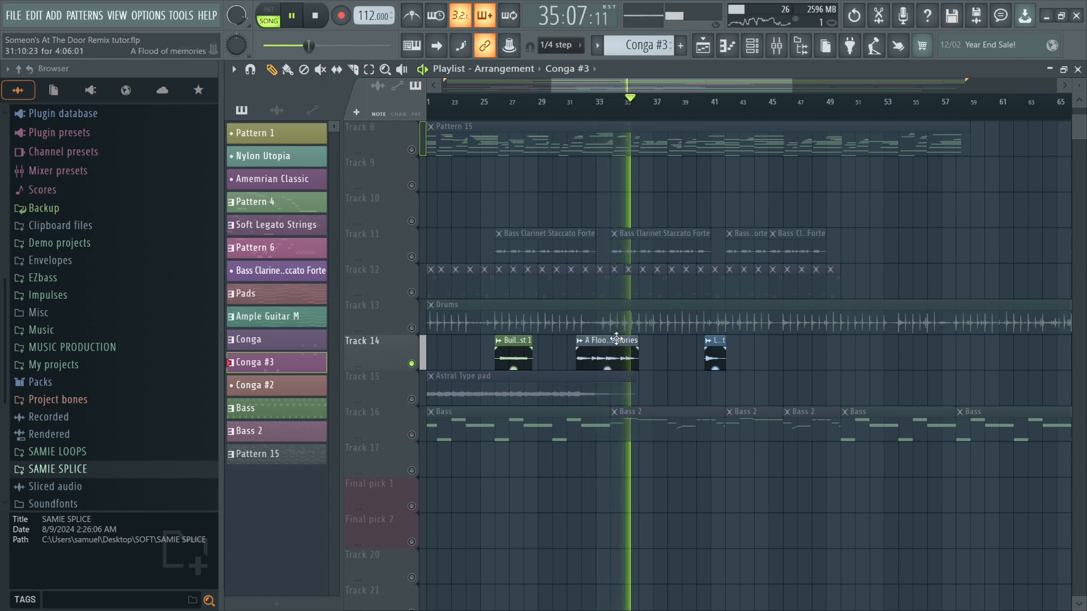
{"action": "key", "text": "space"}
{"action": "scroll", "coordinate": [569, 330], "scroll_direction": "up", "scroll_amount": 3}
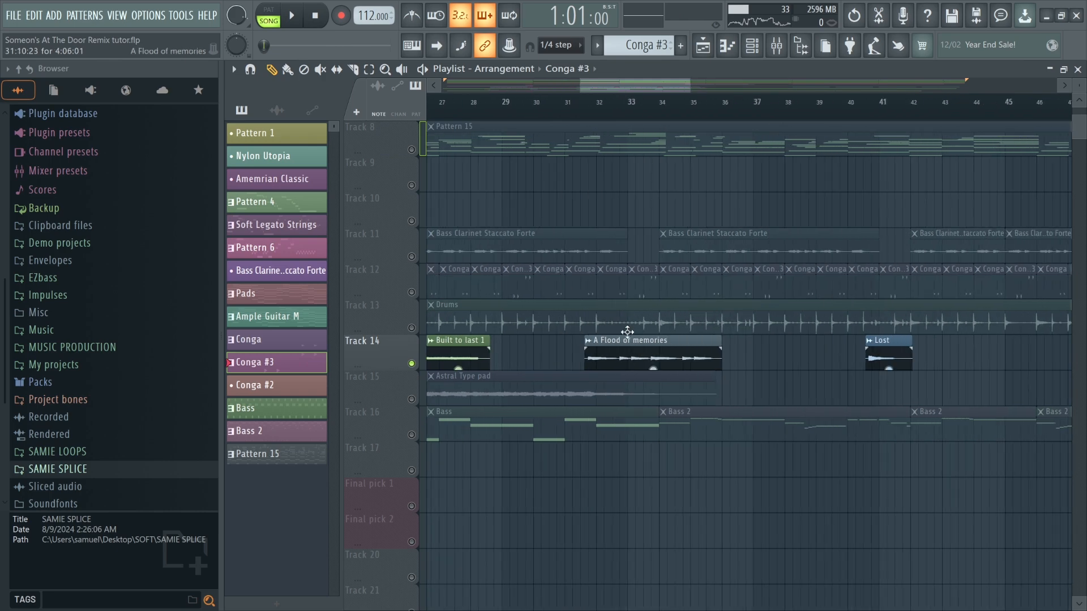
{"action": "left_click_drag", "start_coordinate": [607, 84], "coordinate": [584, 91]}
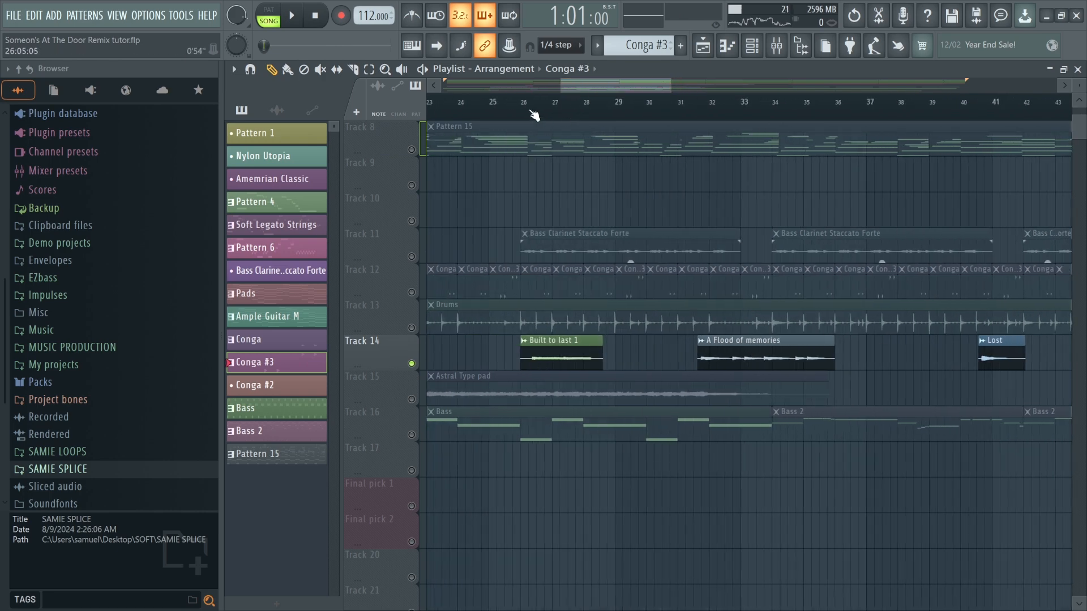
{"action": "key", "text": "space"}
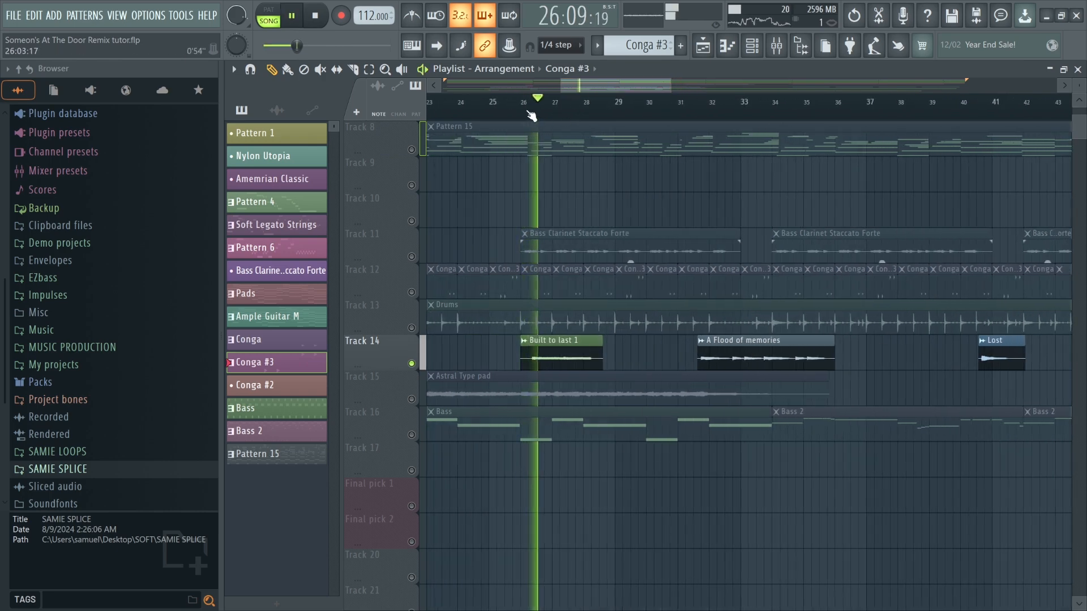
Audition the arrangement from several positions between bars 9 and 40.
{"action": "scroll", "coordinate": [560, 281], "scroll_direction": "down", "scroll_amount": 3}
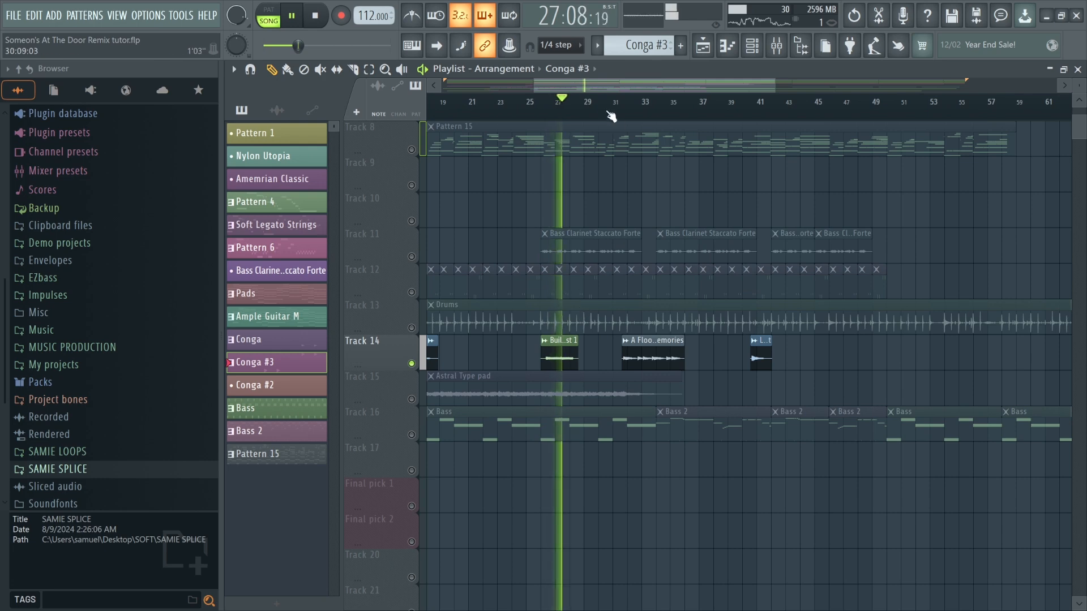
{"action": "left_click_drag", "start_coordinate": [601, 88], "coordinate": [582, 90]}
{"action": "key", "text": "space"}
{"action": "scroll", "coordinate": [811, 303], "scroll_direction": "up", "scroll_amount": 6}
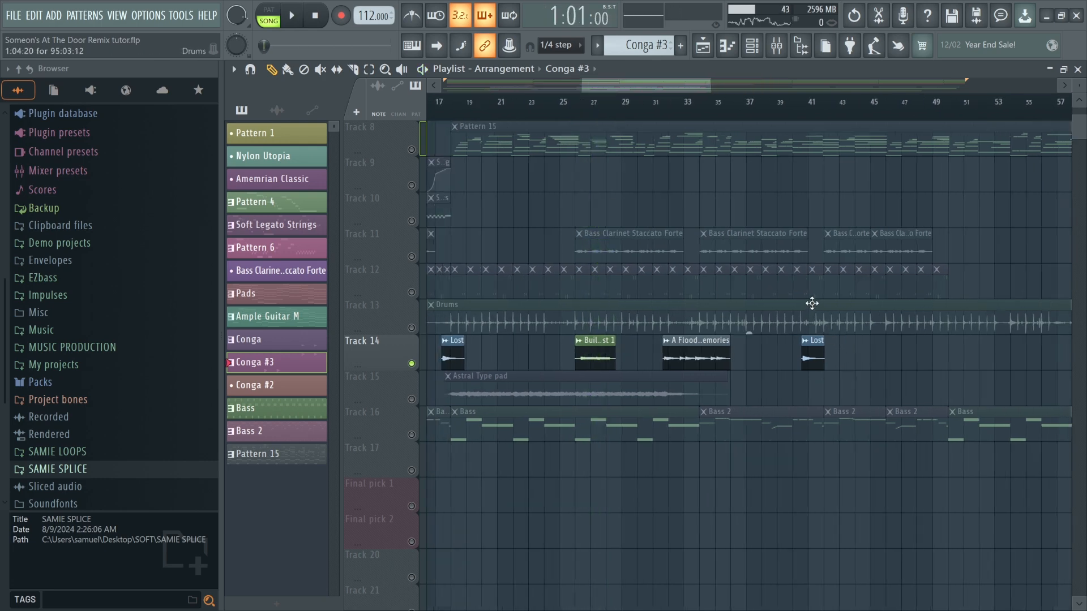
{"action": "left_click", "coordinate": [760, 112]}
{"action": "key", "text": "space"}
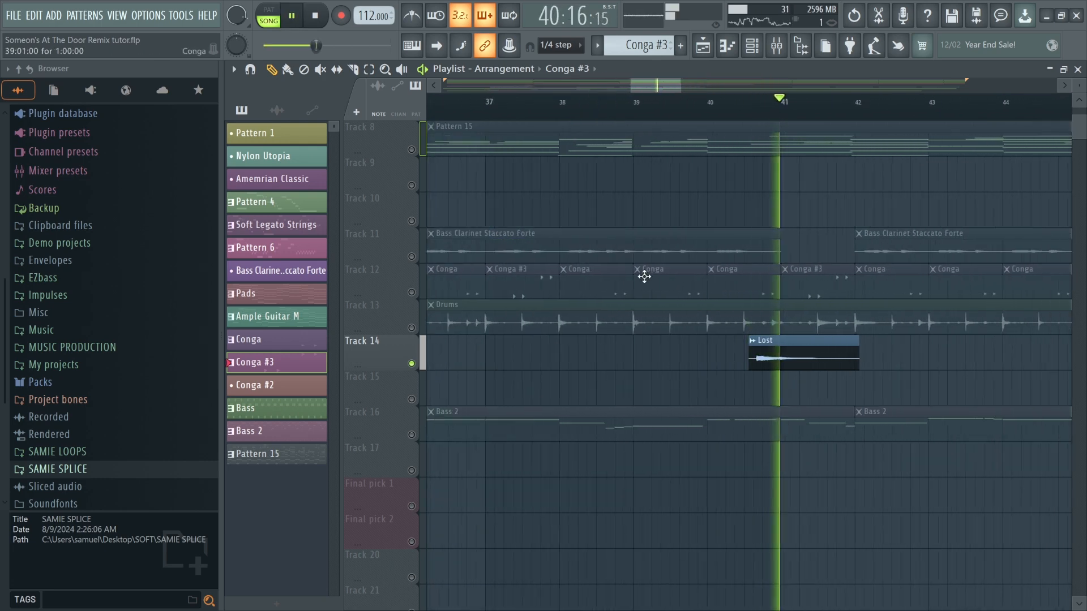
{"action": "scroll", "coordinate": [566, 280], "scroll_direction": "down", "scroll_amount": 6}
{"action": "key", "text": "space"}
{"action": "scroll", "coordinate": [464, 210], "scroll_direction": "up", "scroll_amount": 4}
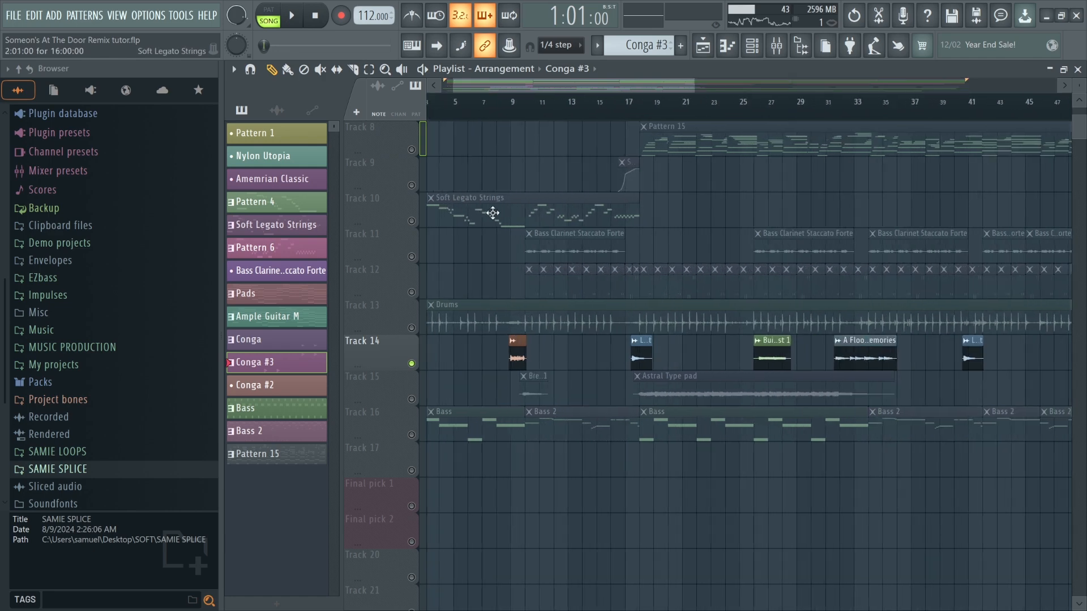
{"action": "left_click", "coordinate": [522, 104]}
{"action": "key", "text": "space"}
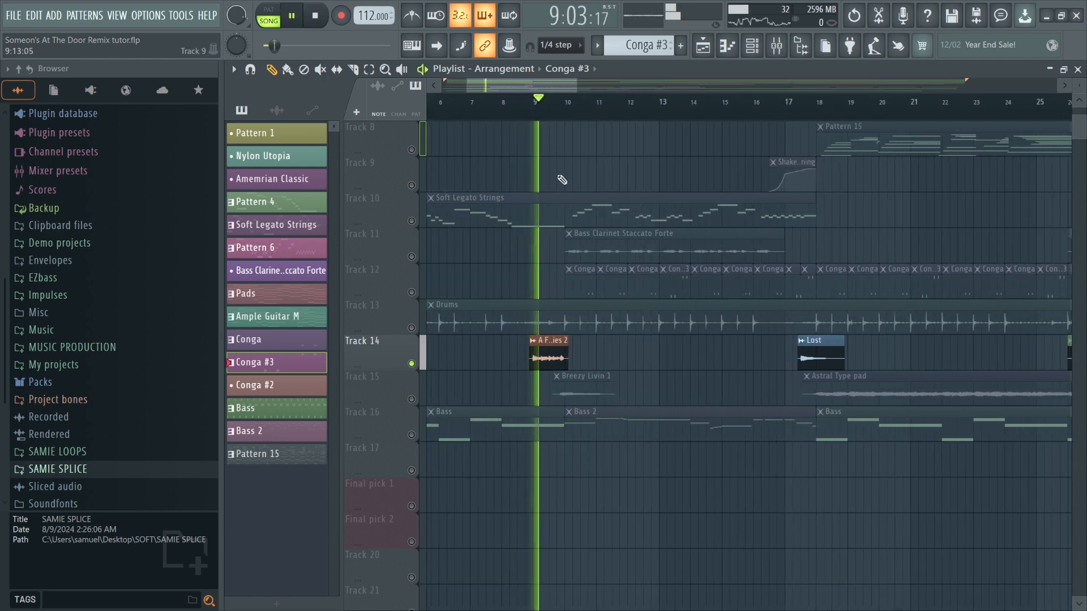
{"action": "scroll", "coordinate": [511, 245], "scroll_direction": "down", "scroll_amount": 3}
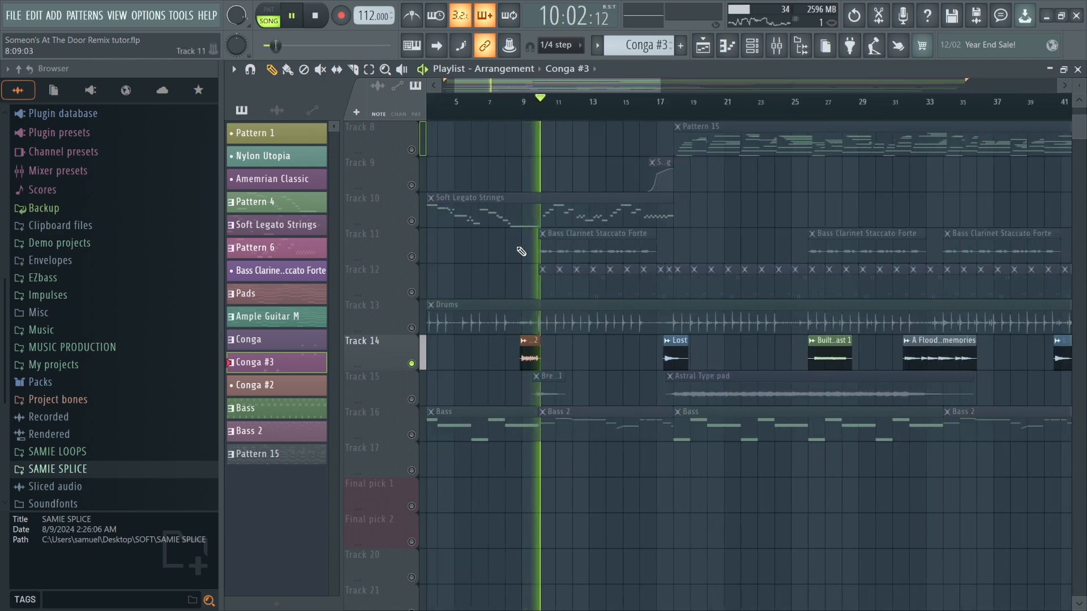
{"action": "key", "text": "space"}
Unmute Track 15 (Breezy Livin / Astral Type pad), mute Track 14, and start playback.
{"action": "left_click", "coordinate": [412, 400]}
{"action": "scroll", "coordinate": [576, 197], "scroll_direction": "up", "scroll_amount": 3}
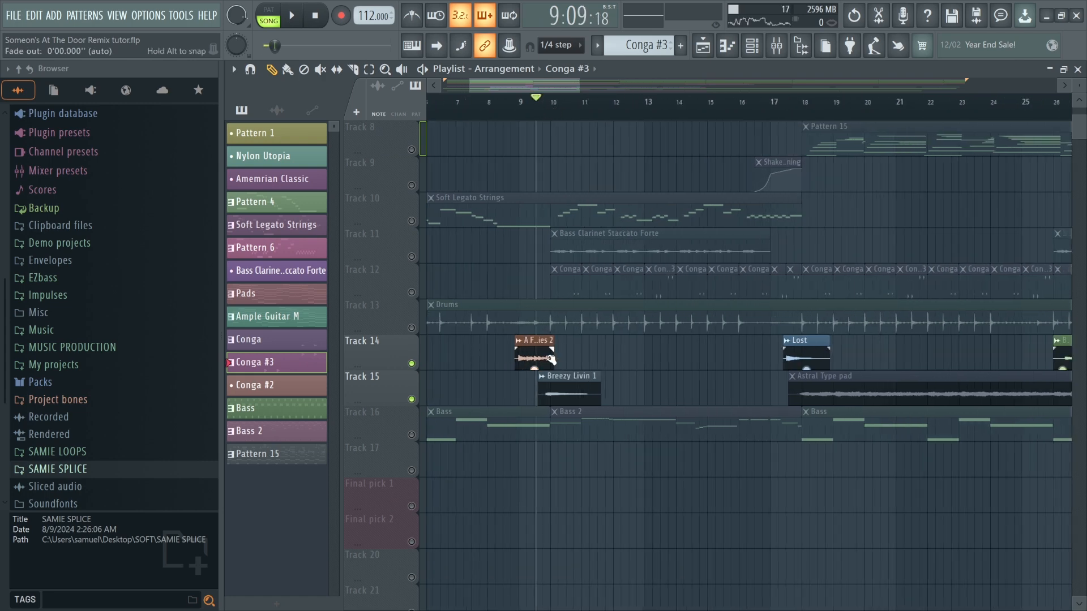
{"action": "left_click", "coordinate": [412, 364]}
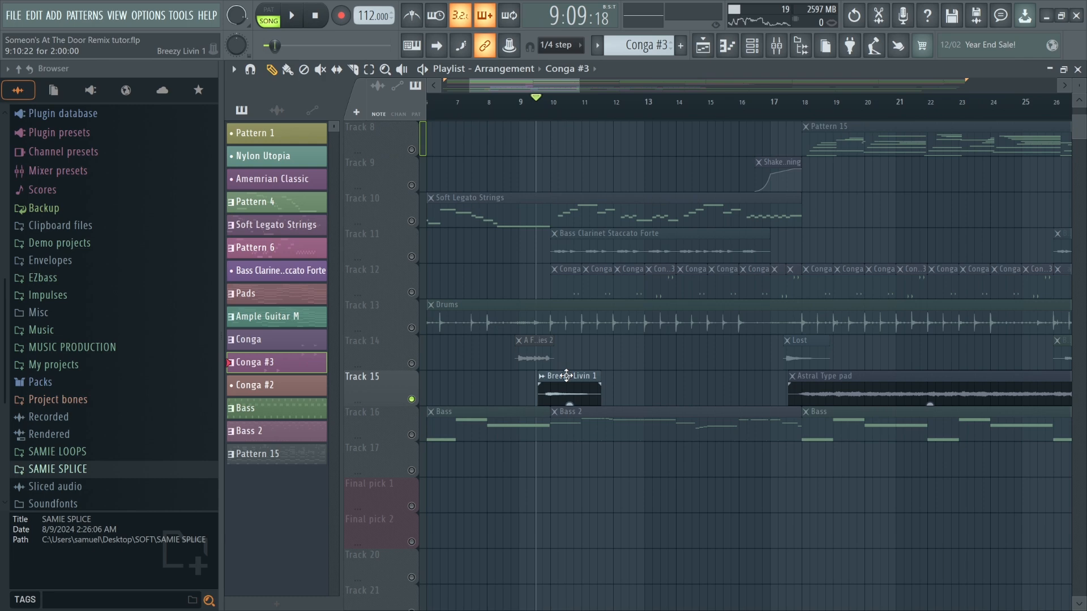
{"action": "key", "text": "space"}
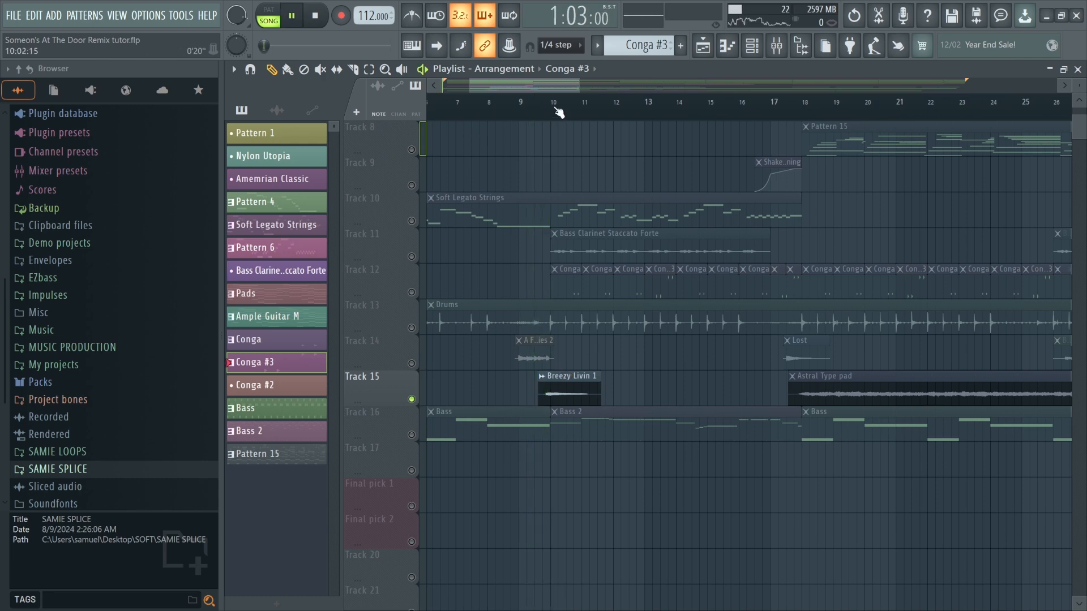
Play the song from the start and unmute Track 16 (Bass).
{"action": "left_click", "coordinate": [559, 113]}
{"action": "scroll", "coordinate": [505, 290], "scroll_direction": "down", "scroll_amount": 4}
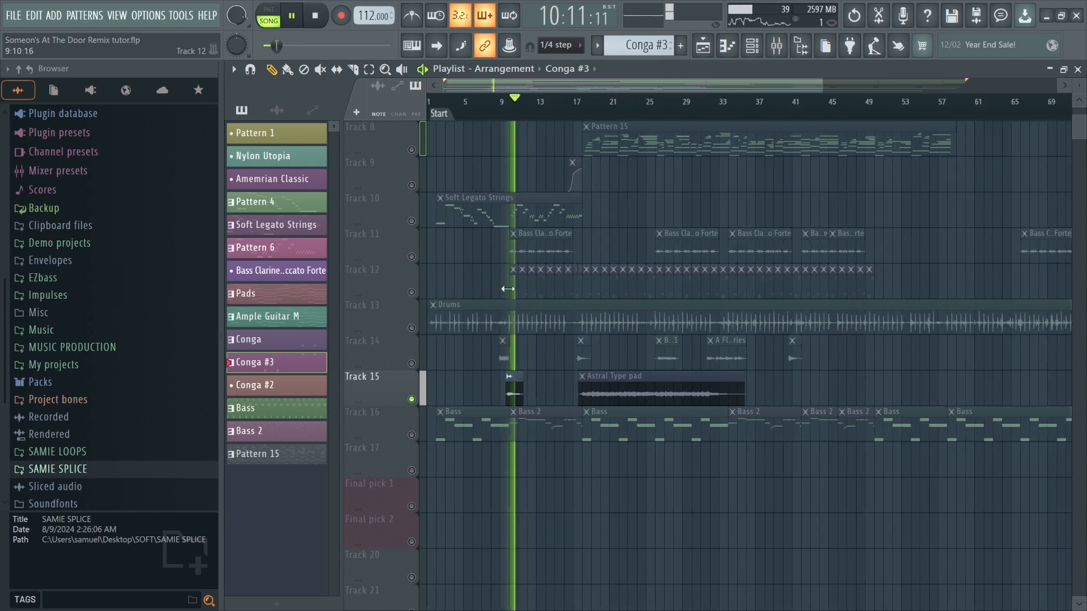
{"action": "key", "text": "space"}
{"action": "left_click", "coordinate": [413, 435]}
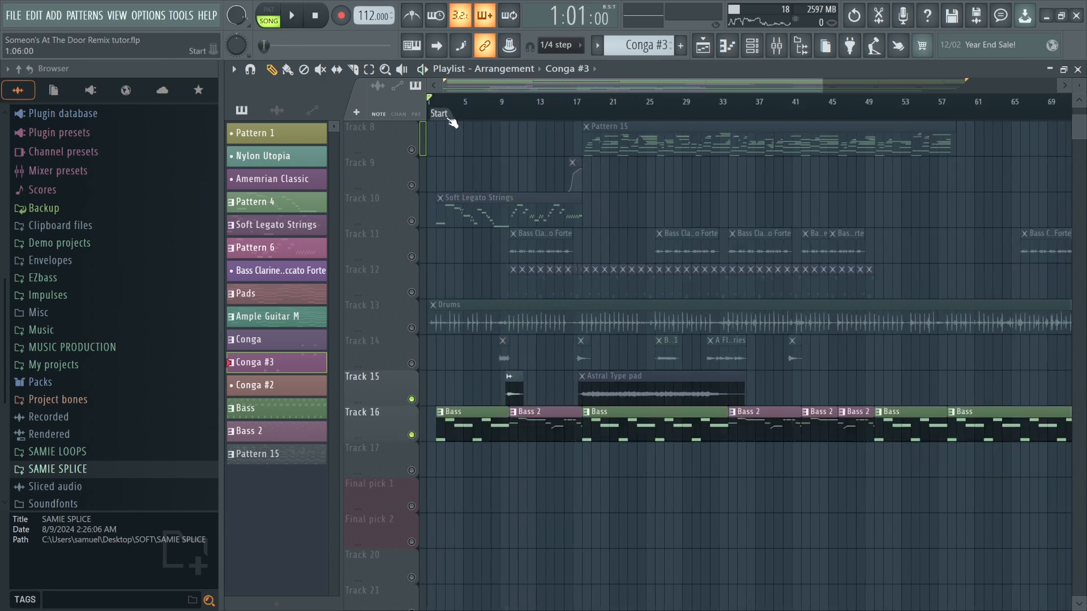
Open the Bass pattern from Track 16 in the piano roll.
{"action": "key", "text": "space"}
{"action": "key", "text": "space"}
{"action": "double_click", "coordinate": [453, 426]}
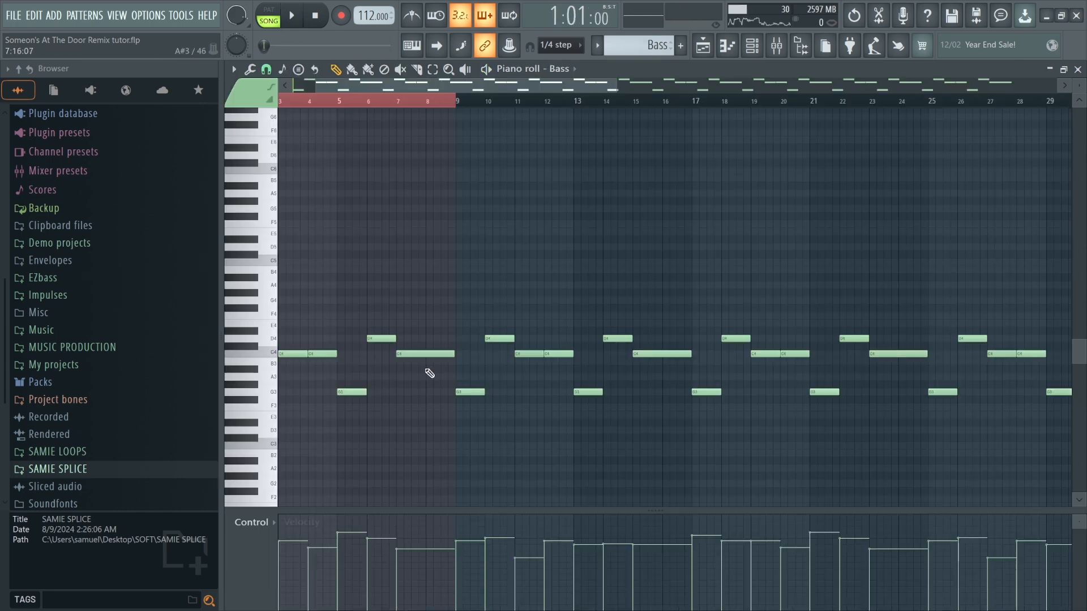
Preview the Bass pattern on its own in pattern mode.
{"action": "scroll", "coordinate": [277, 174], "scroll_direction": "up", "scroll_amount": 5}
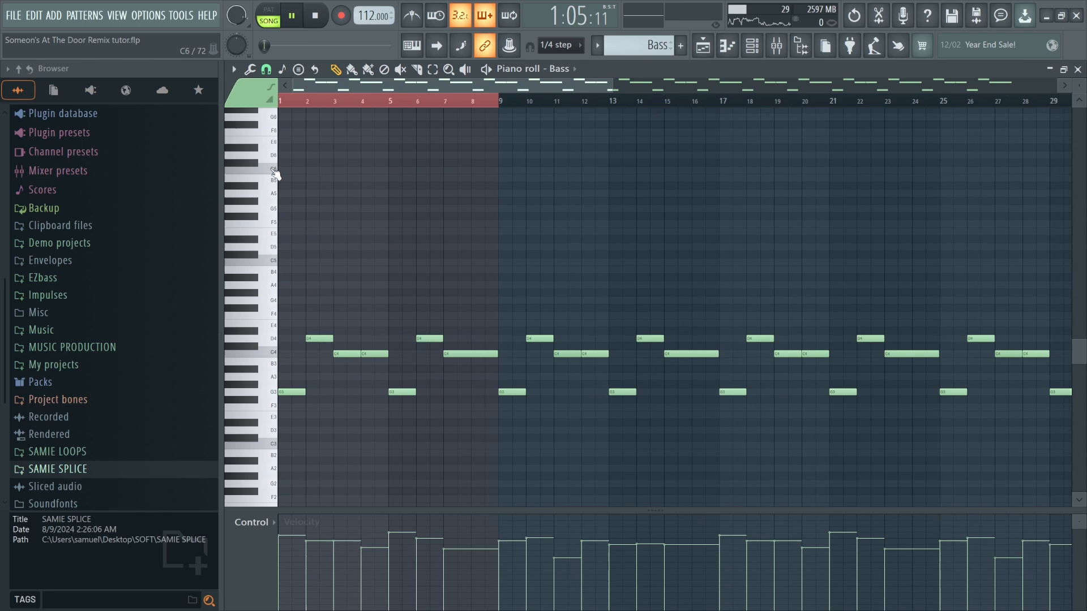
{"action": "left_click", "coordinate": [268, 16]}
{"action": "scroll", "coordinate": [365, 244], "scroll_direction": "down", "scroll_amount": 2}
{"action": "scroll", "coordinate": [347, 280], "scroll_direction": "up", "scroll_amount": 3}
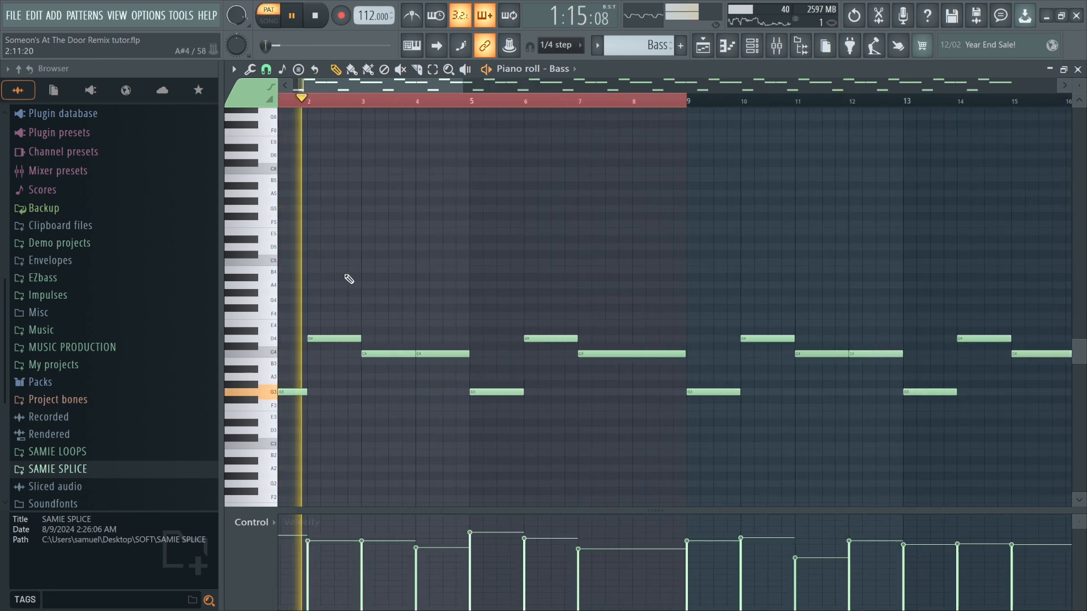
{"action": "scroll", "coordinate": [349, 279], "scroll_direction": "down", "scroll_amount": 3}
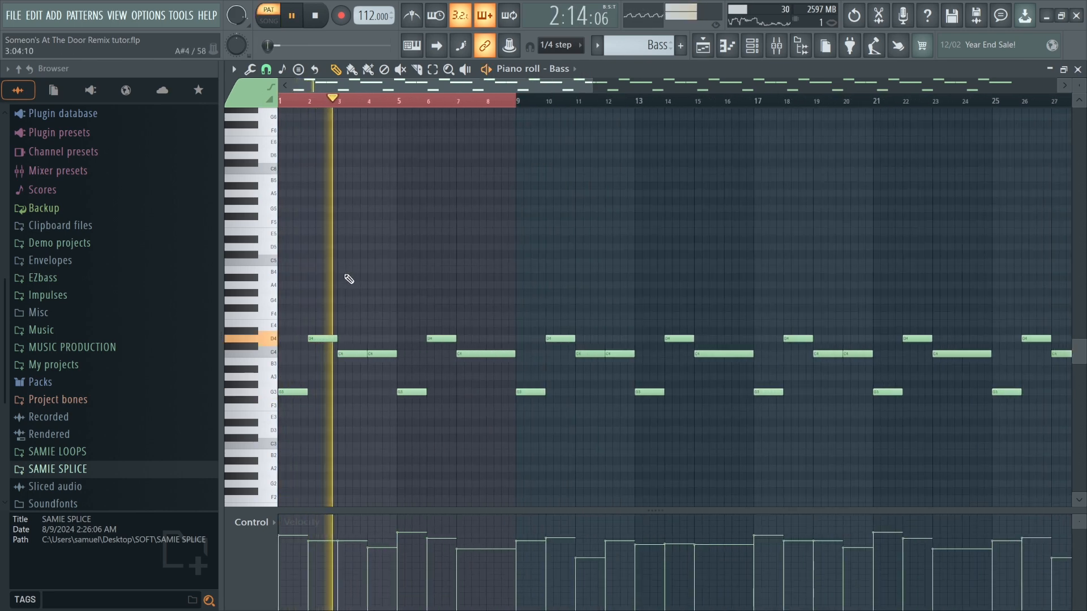
{"action": "scroll", "coordinate": [348, 279], "scroll_direction": "down", "scroll_amount": 4}
{"action": "key", "text": "space"}
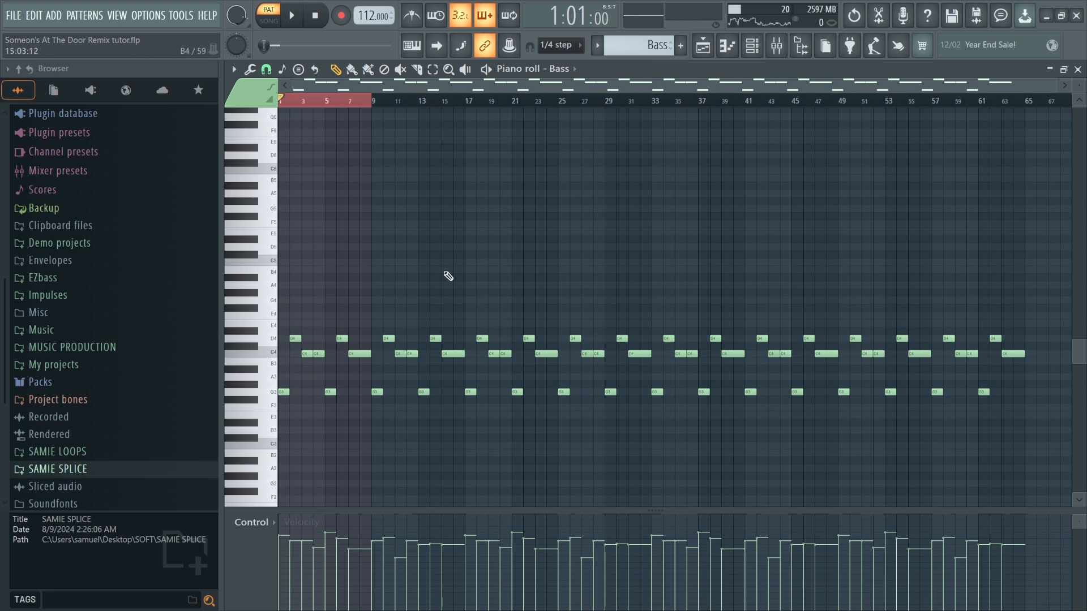
Return to the playlist, unmute Track 4 (Winds Sustain), and start playback.
{"action": "left_click", "coordinate": [703, 46]}
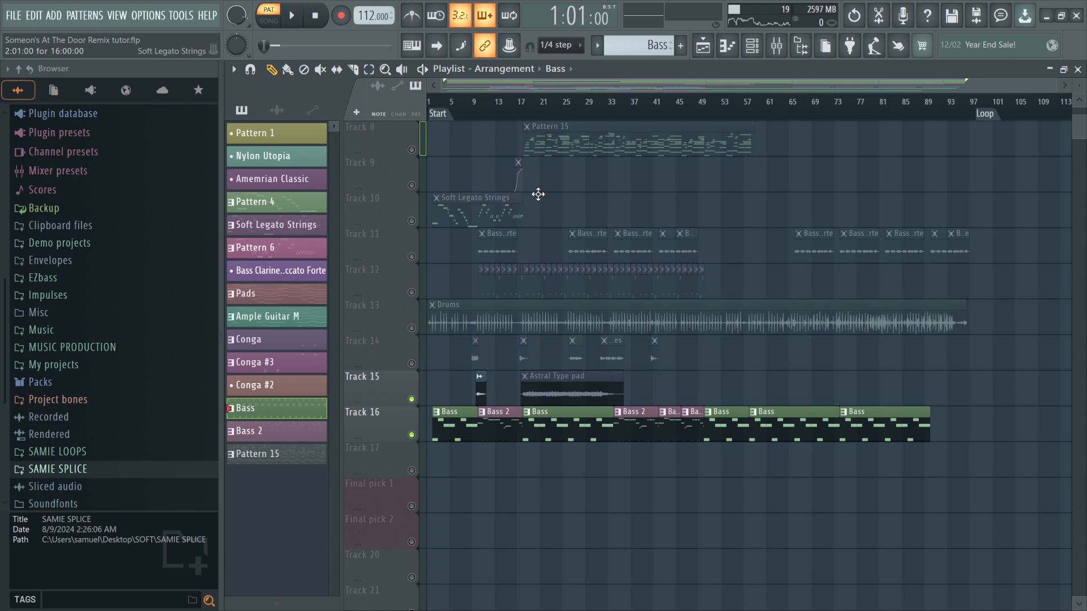
{"action": "scroll", "coordinate": [594, 236], "scroll_direction": "up", "scroll_amount": 2}
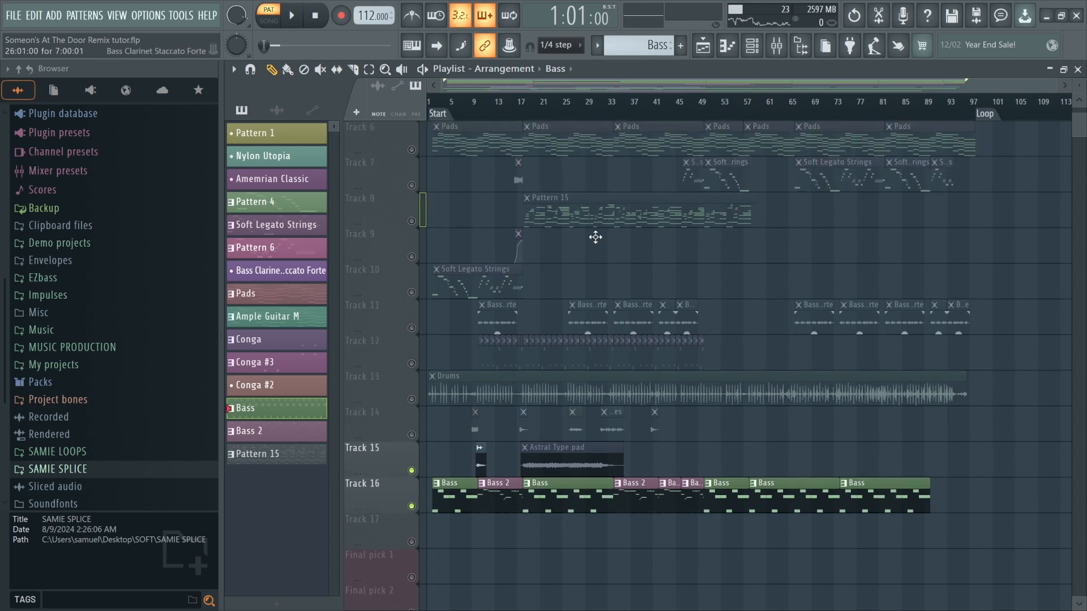
{"action": "scroll", "coordinate": [750, 117], "scroll_direction": "up", "scroll_amount": 5}
{"action": "scroll", "coordinate": [696, 175], "scroll_direction": "up", "scroll_amount": 3}
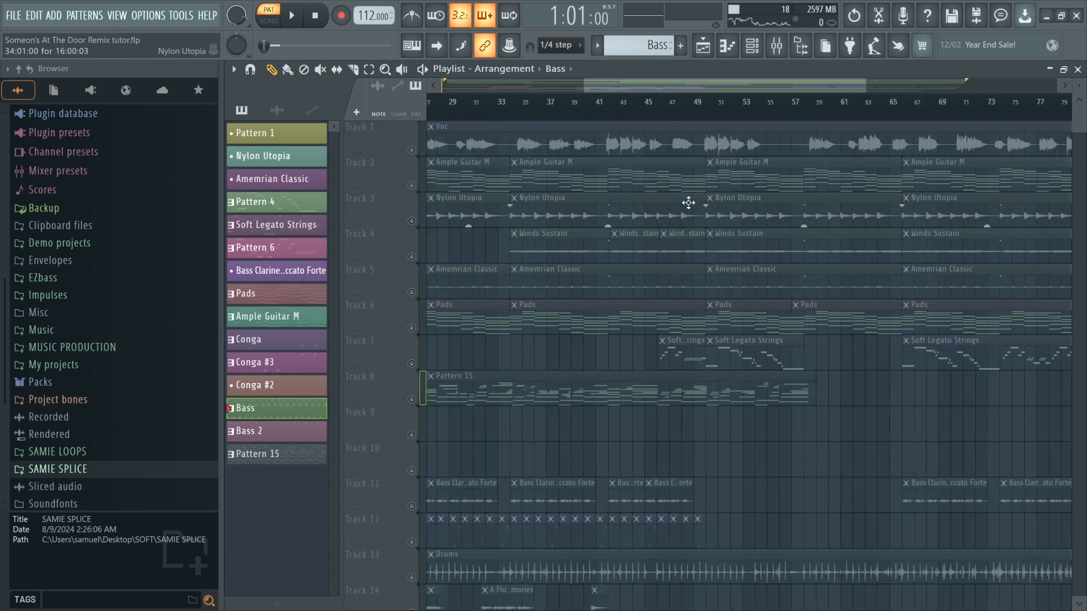
{"action": "left_click", "coordinate": [416, 257]}
{"action": "key", "text": "space"}
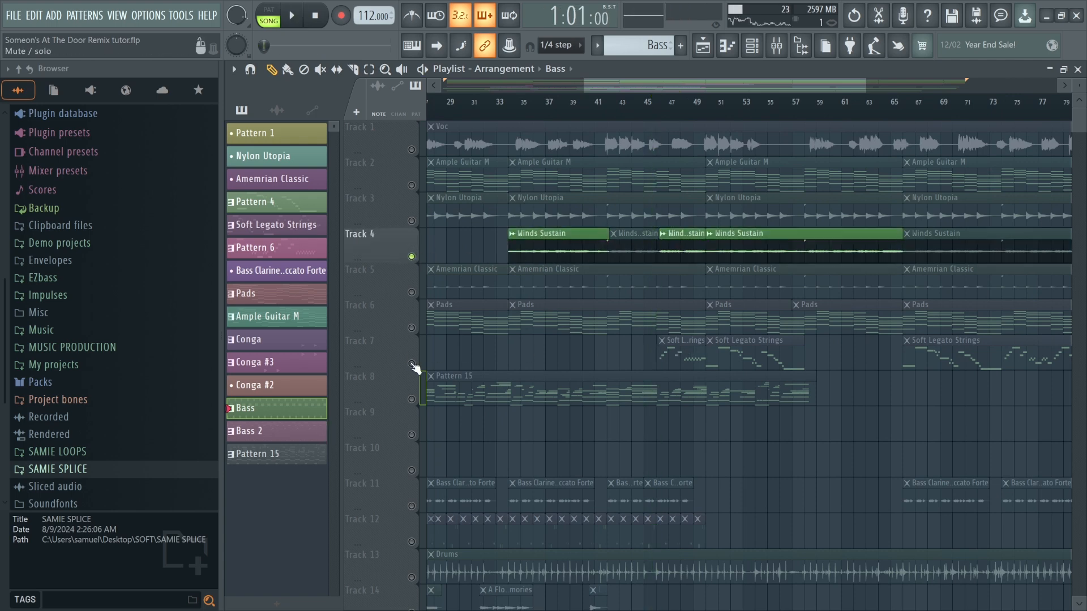
Unmute Track 7 (Soft Legato Strings) and play the song from around bar 49.
{"action": "left_click", "coordinate": [414, 366]}
{"action": "scroll", "coordinate": [666, 120], "scroll_direction": "up", "scroll_amount": 3}
{"action": "left_click", "coordinate": [640, 120]}
{"action": "key", "text": "space"}
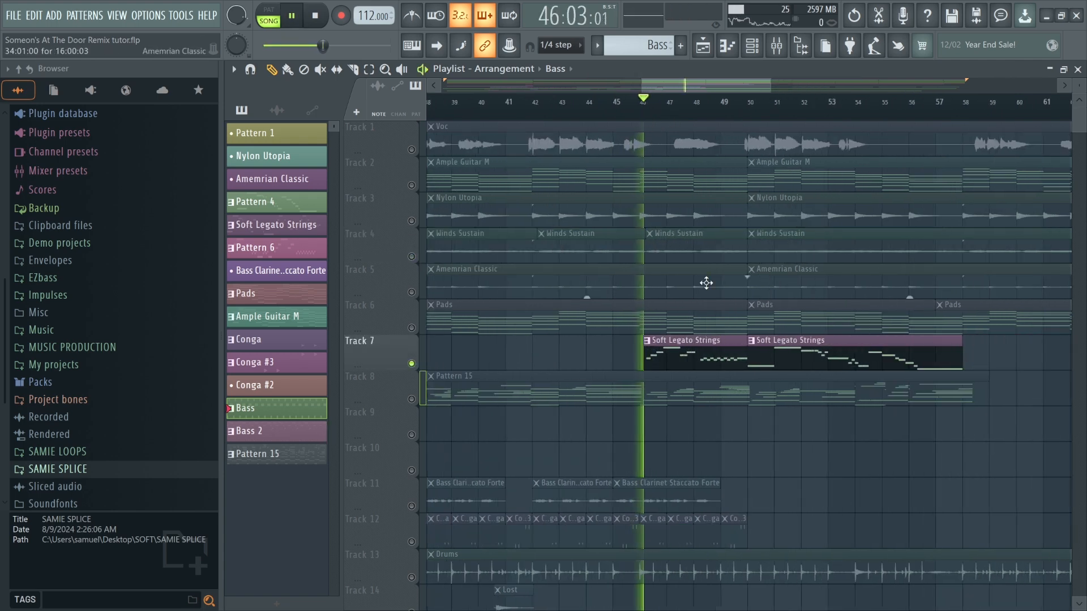
Open the Soft Legato Strings pattern from Track 7 in the piano roll.
{"action": "scroll", "coordinate": [699, 361], "scroll_direction": "down", "scroll_amount": 3}
{"action": "scroll", "coordinate": [710, 357], "scroll_direction": "down", "scroll_amount": 4}
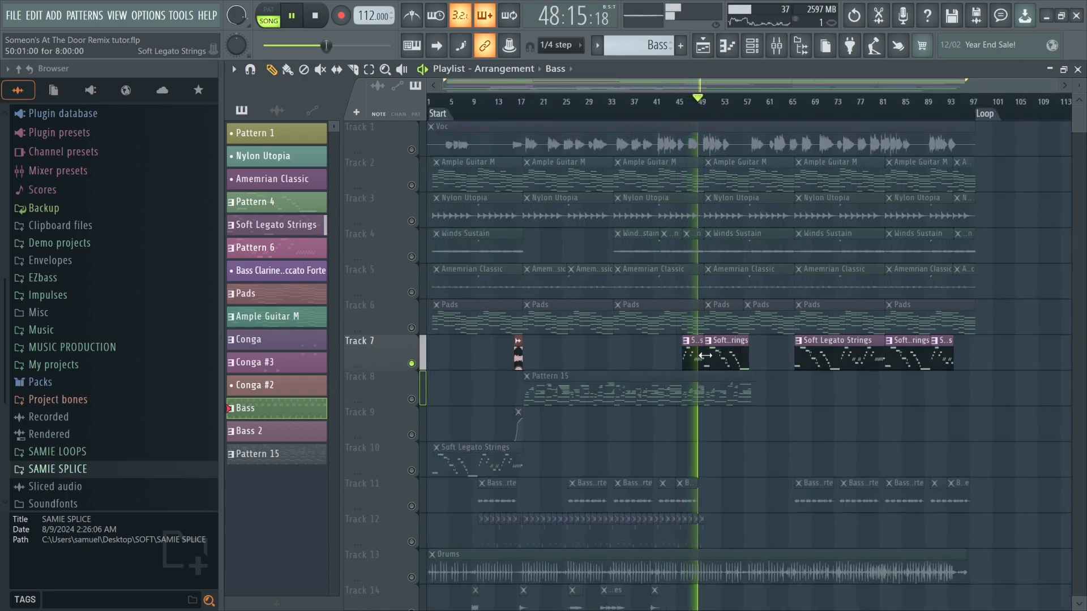
{"action": "scroll", "coordinate": [854, 355], "scroll_direction": "up", "scroll_amount": 6}
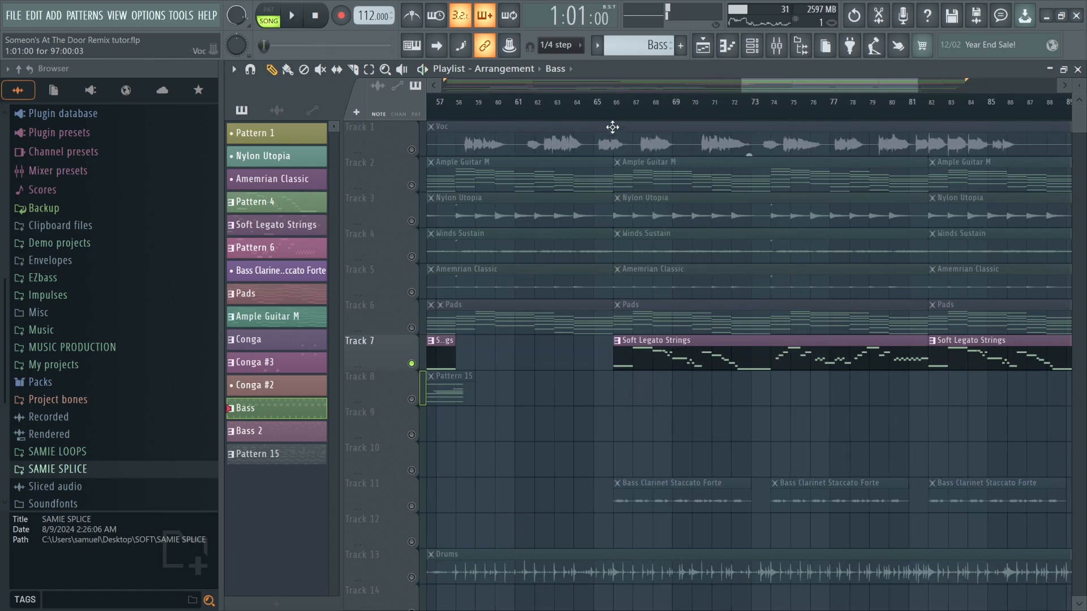
{"action": "double_click", "coordinate": [633, 352]}
{"action": "scroll", "coordinate": [528, 274], "scroll_direction": "up", "scroll_amount": 5}
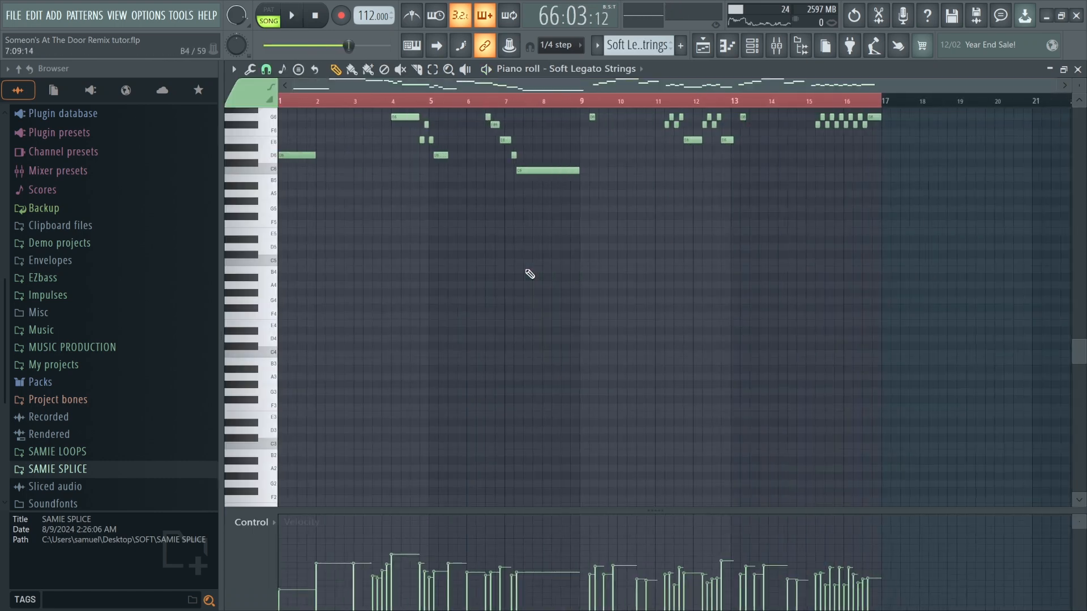
{"action": "scroll", "coordinate": [488, 302], "scroll_direction": "up", "scroll_amount": 4}
Preview the Soft Legato Strings pattern on its own in the piano roll, moving the playhead through it.
{"action": "key", "text": "space"}
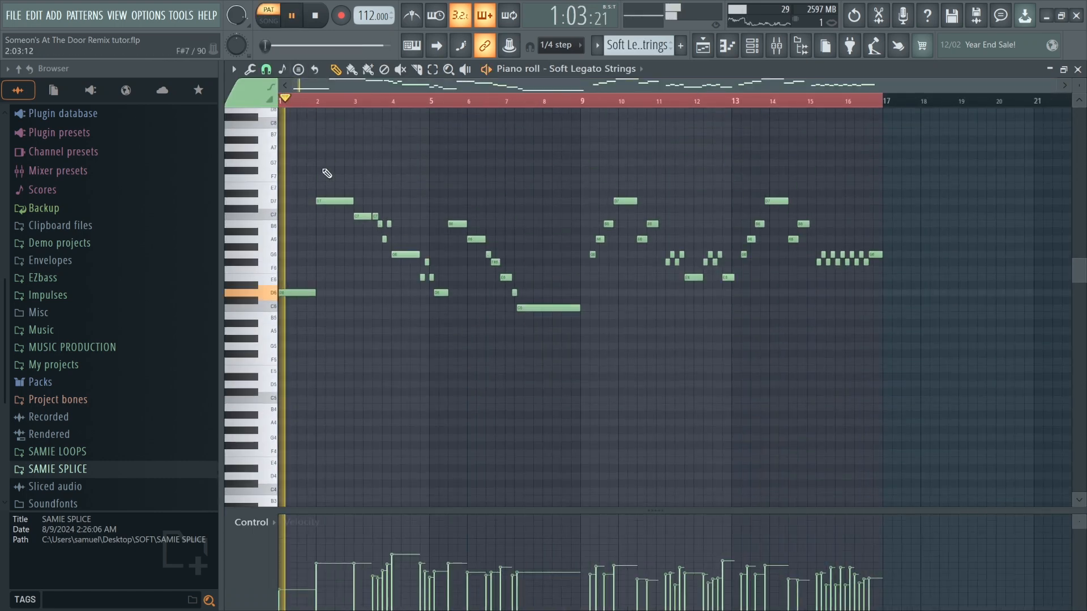
{"action": "scroll", "coordinate": [315, 174], "scroll_direction": "up", "scroll_amount": 3}
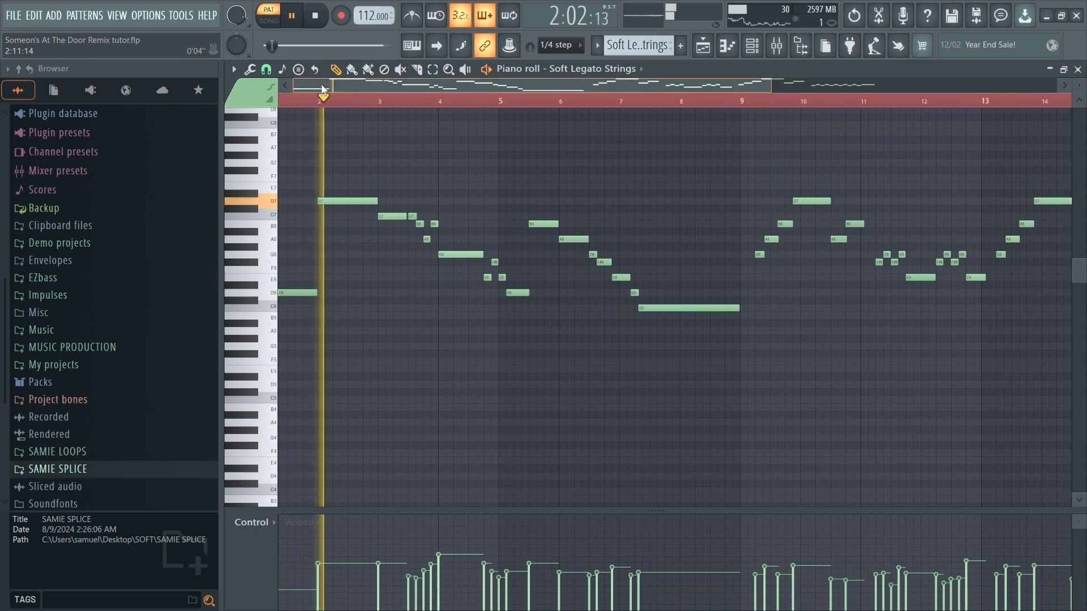
{"action": "left_click_drag", "start_coordinate": [356, 85], "coordinate": [338, 86]}
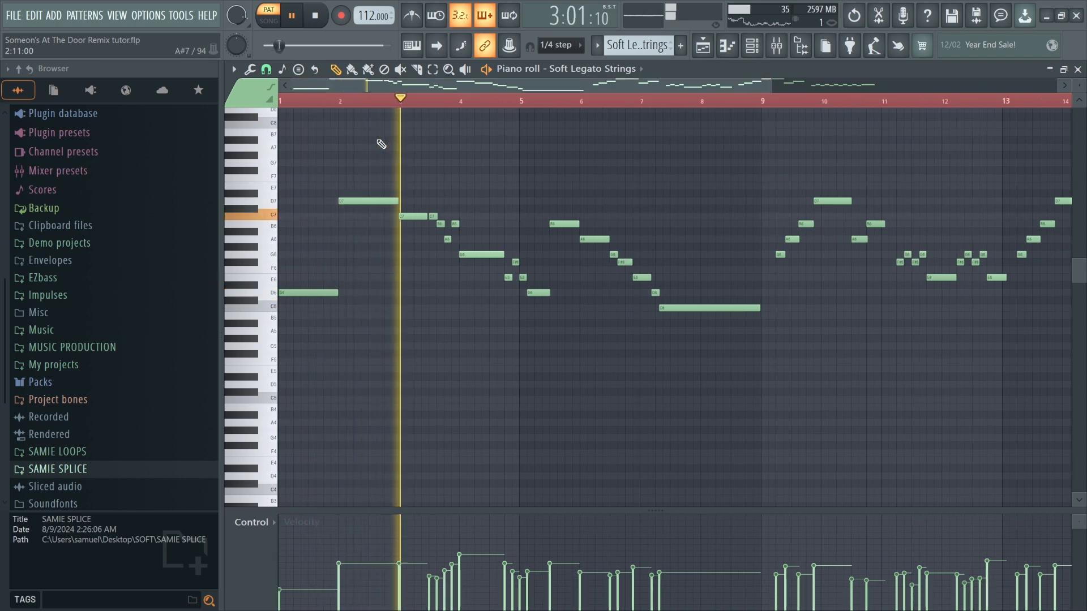
{"action": "scroll", "coordinate": [412, 177], "scroll_direction": "down", "scroll_amount": 3}
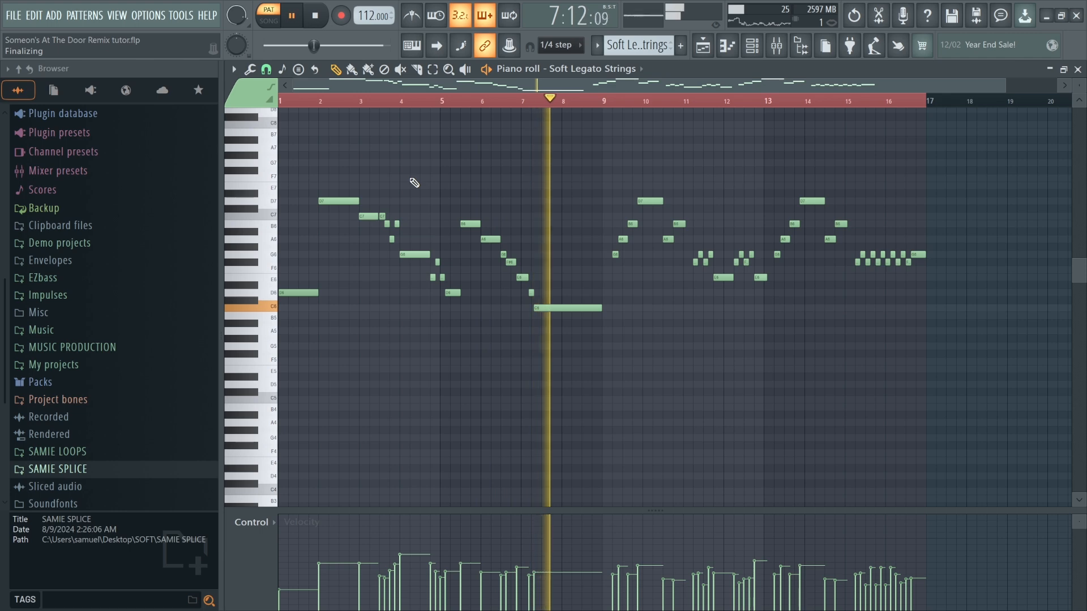
{"action": "scroll", "coordinate": [544, 219], "scroll_direction": "up", "scroll_amount": 4}
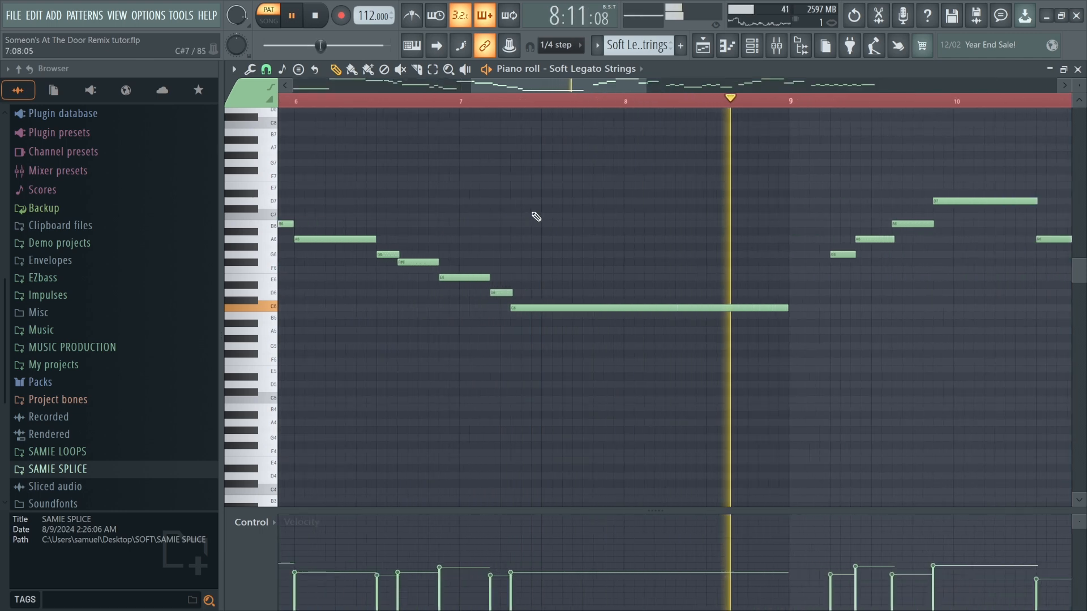
{"action": "scroll", "coordinate": [535, 218], "scroll_direction": "down", "scroll_amount": 5}
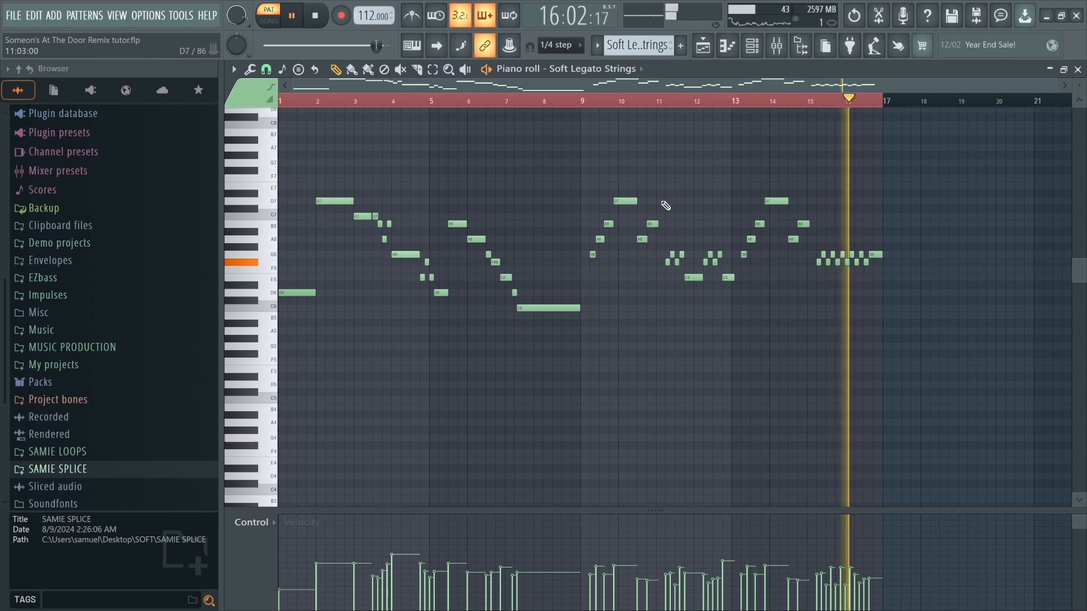
{"action": "key", "text": "space"}
Open the channel rack and inspect the Soft Legato Strings Xpand!2 plugin, then close both windows.
{"action": "left_click", "coordinate": [752, 45]}
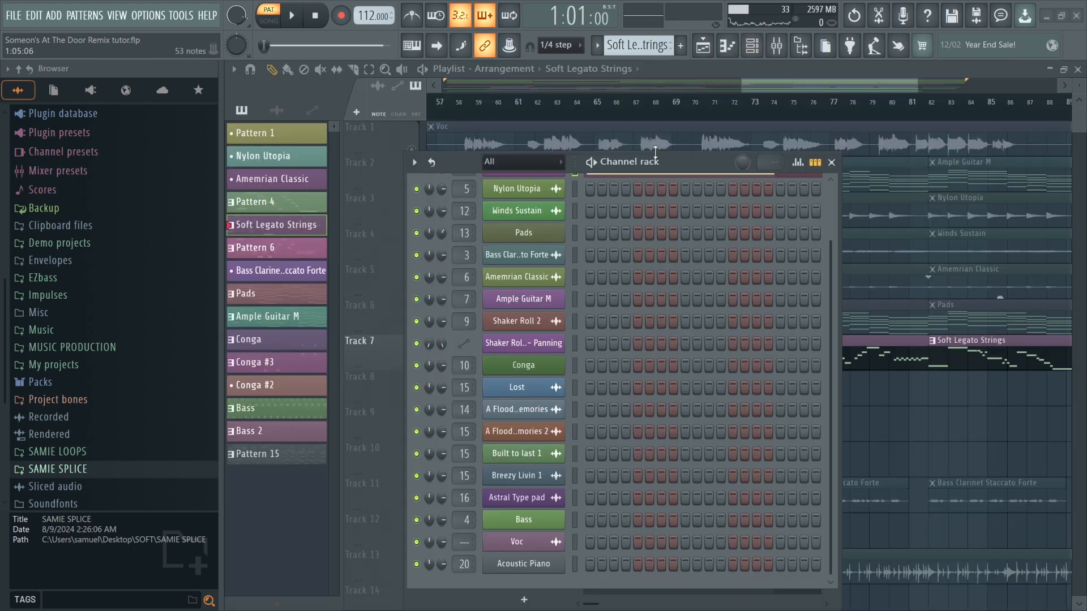
{"action": "left_click_drag", "start_coordinate": [655, 152], "coordinate": [433, 117]}
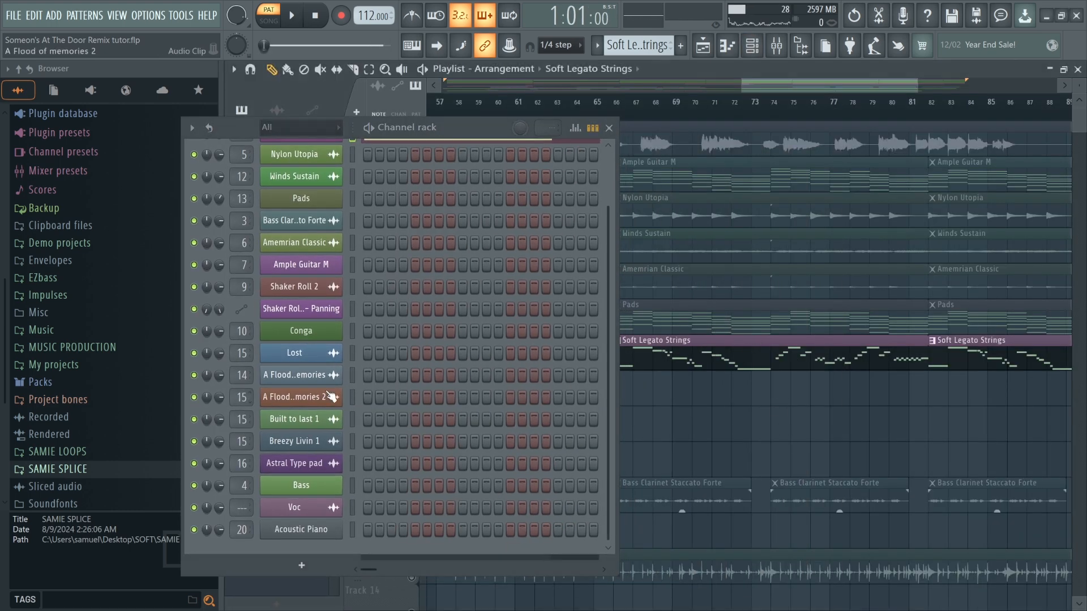
{"action": "scroll", "coordinate": [399, 308], "scroll_direction": "up", "scroll_amount": 3}
{"action": "left_click", "coordinate": [324, 185]}
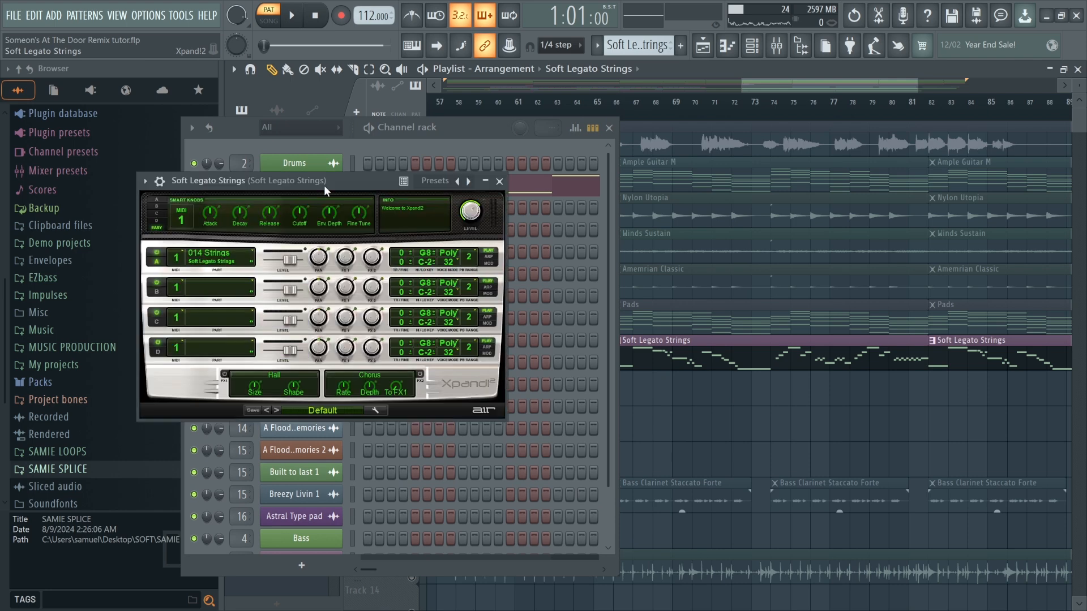
{"action": "left_click_drag", "start_coordinate": [325, 184], "coordinate": [337, 188]}
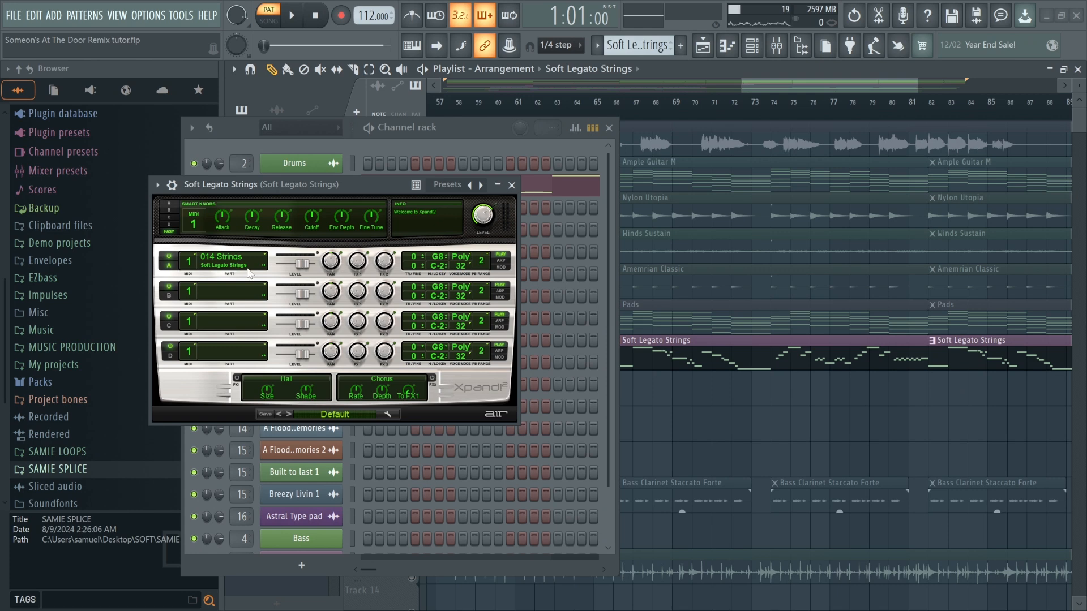
{"action": "left_click", "coordinate": [512, 185]}
{"action": "left_click", "coordinate": [609, 128]}
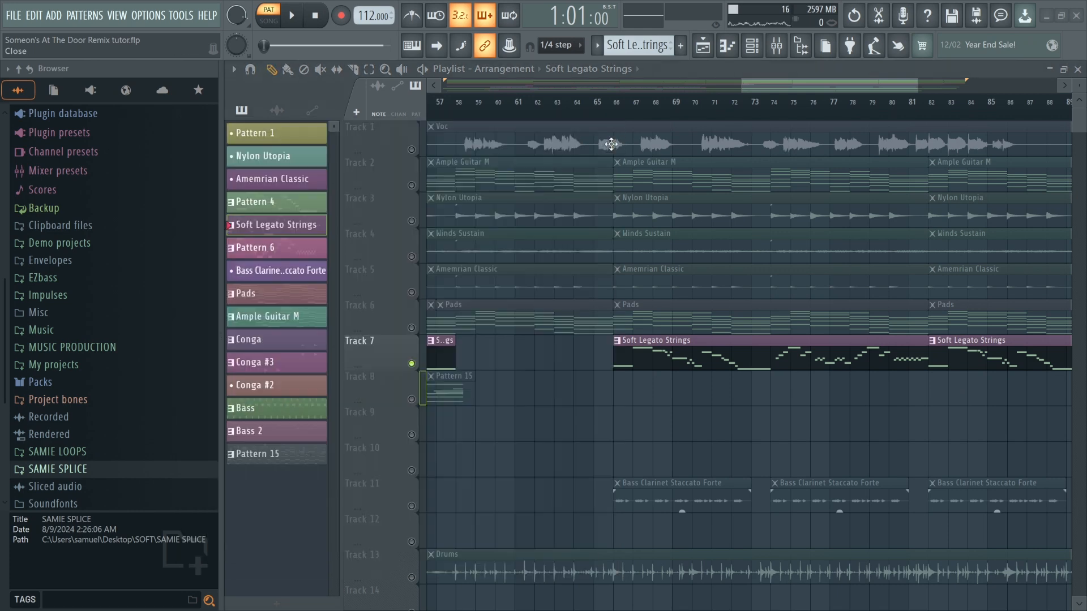
Unmute Track 5 (Amemrian Classic) and start song playback.
{"action": "scroll", "coordinate": [598, 376], "scroll_direction": "down", "scroll_amount": 5}
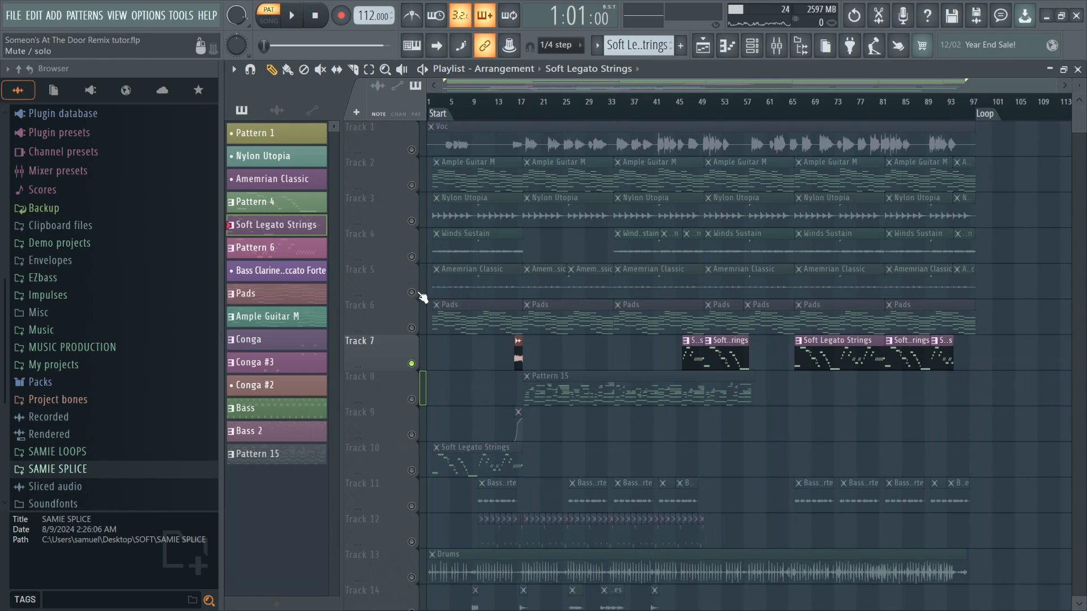
{"action": "left_click", "coordinate": [420, 293]}
{"action": "scroll", "coordinate": [722, 105], "scroll_direction": "up", "scroll_amount": 3}
{"action": "key", "text": "space"}
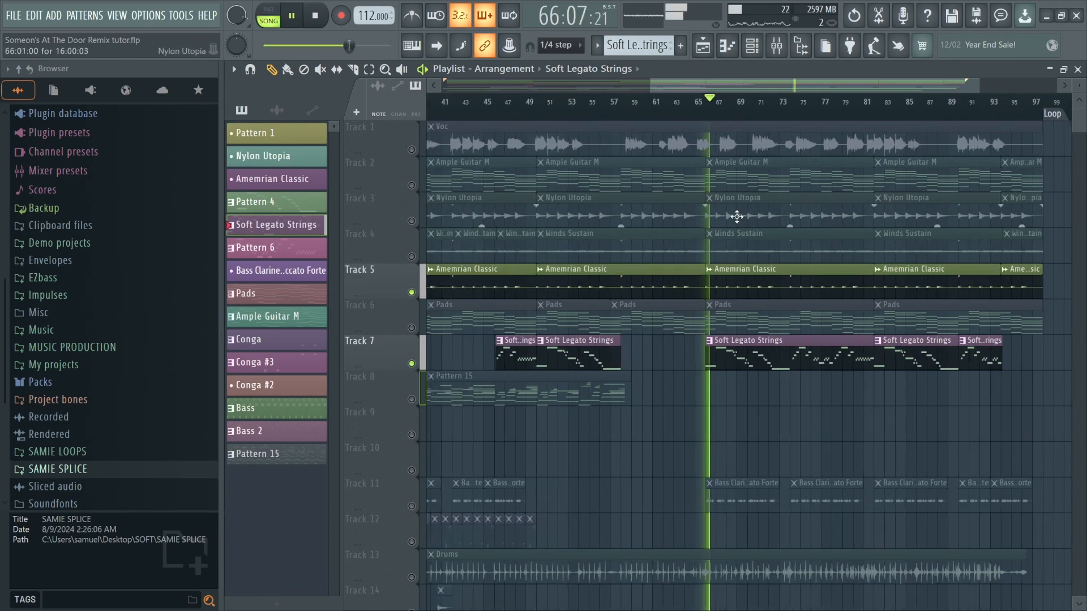
Unmute Track 6 (Pads) during playback.
{"action": "scroll", "coordinate": [776, 303], "scroll_direction": "down", "scroll_amount": 3}
{"action": "scroll", "coordinate": [778, 303], "scroll_direction": "up", "scroll_amount": 4}
{"action": "scroll", "coordinate": [629, 328], "scroll_direction": "down", "scroll_amount": 4}
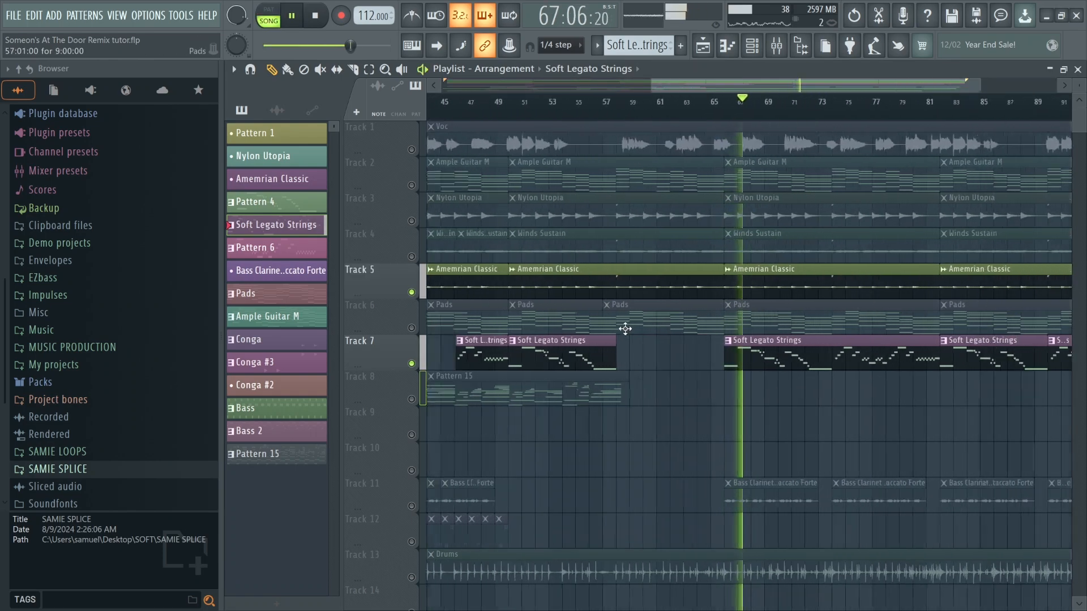
{"action": "left_click", "coordinate": [416, 327]}
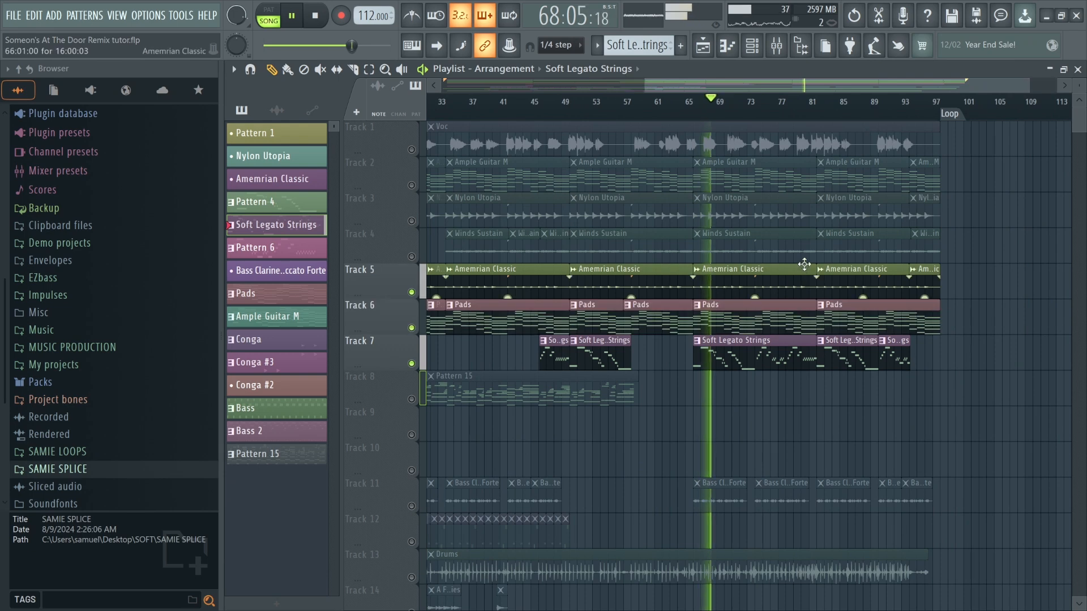
Unmute Track 4 (Winds Sustain) and stop playback.
{"action": "scroll", "coordinate": [611, 250], "scroll_direction": "up", "scroll_amount": 2}
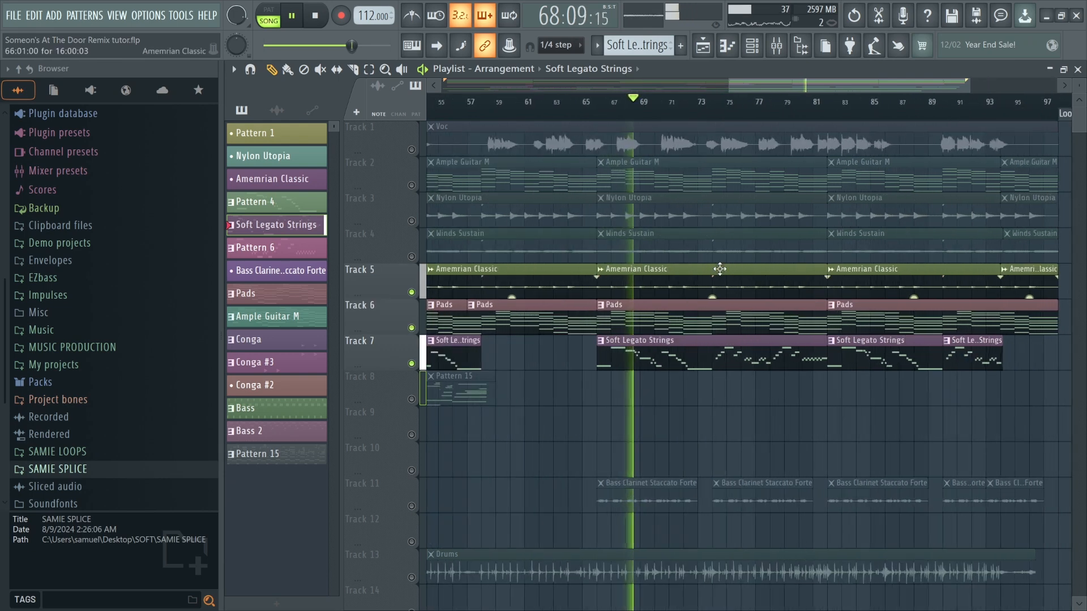
{"action": "left_click", "coordinate": [434, 253]}
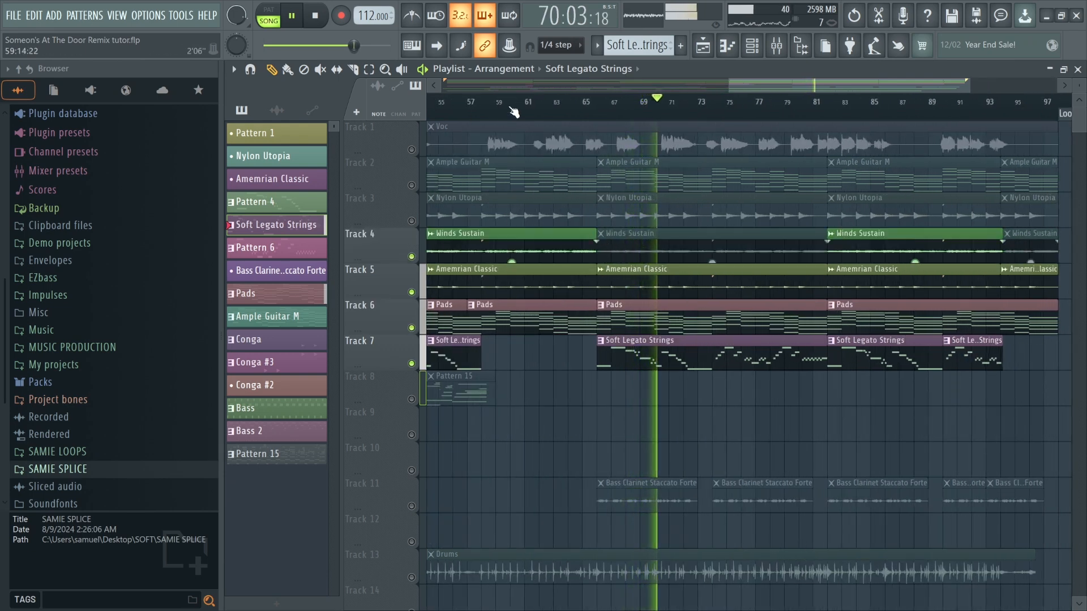
{"action": "key", "text": "t"}
{"action": "left_click", "coordinate": [745, 244]}
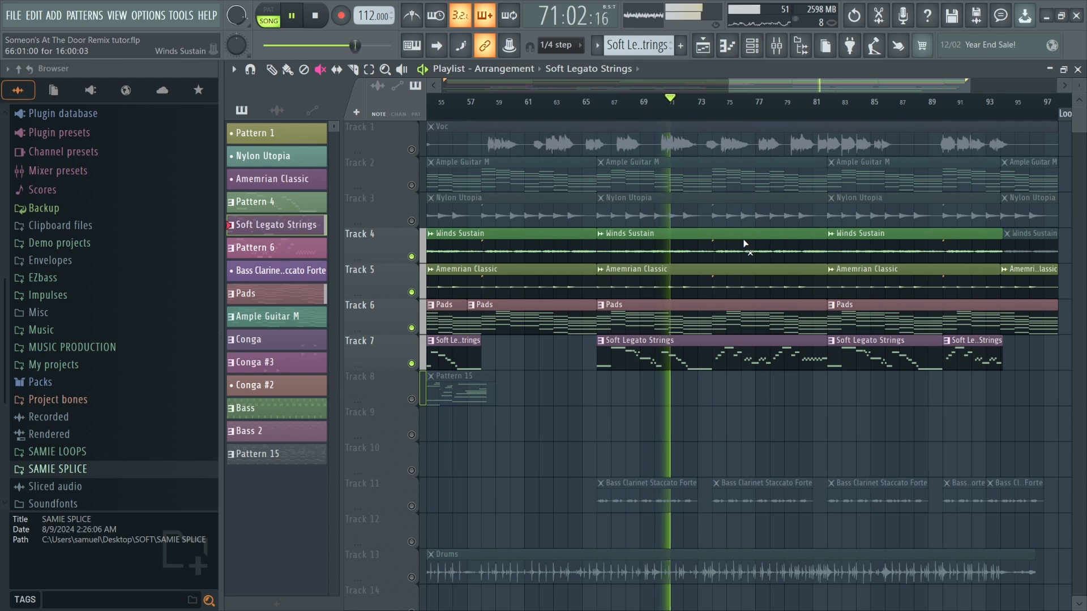
{"action": "key", "text": "space"}
Solo Track 4, enable Track 7 alongside it, and replay from around bar 67.
{"action": "right_click", "coordinate": [412, 257]}
{"action": "left_click", "coordinate": [624, 110]}
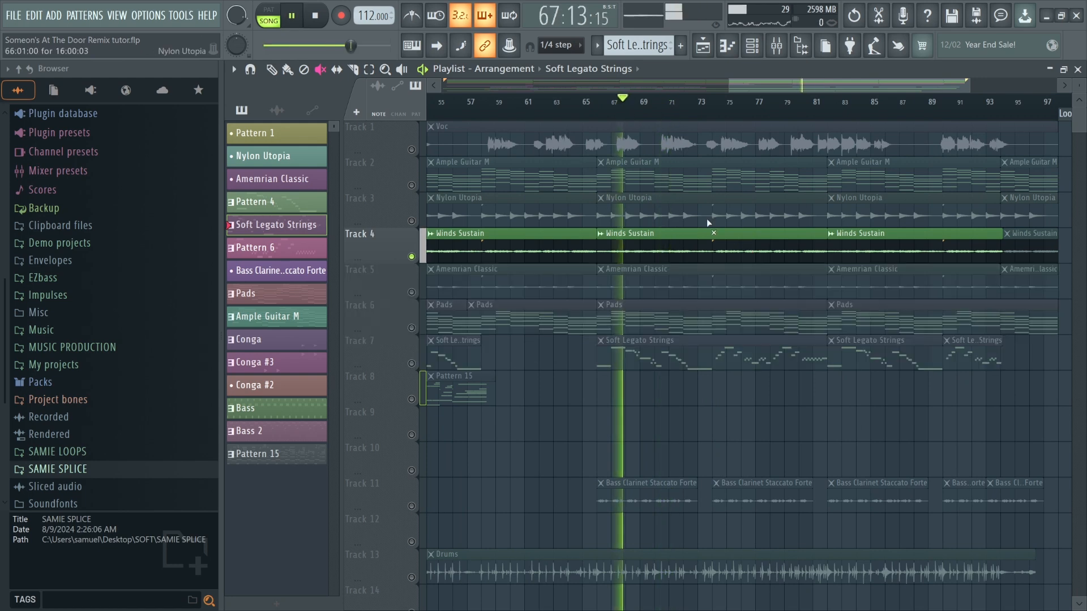
{"action": "left_click", "coordinate": [413, 365]}
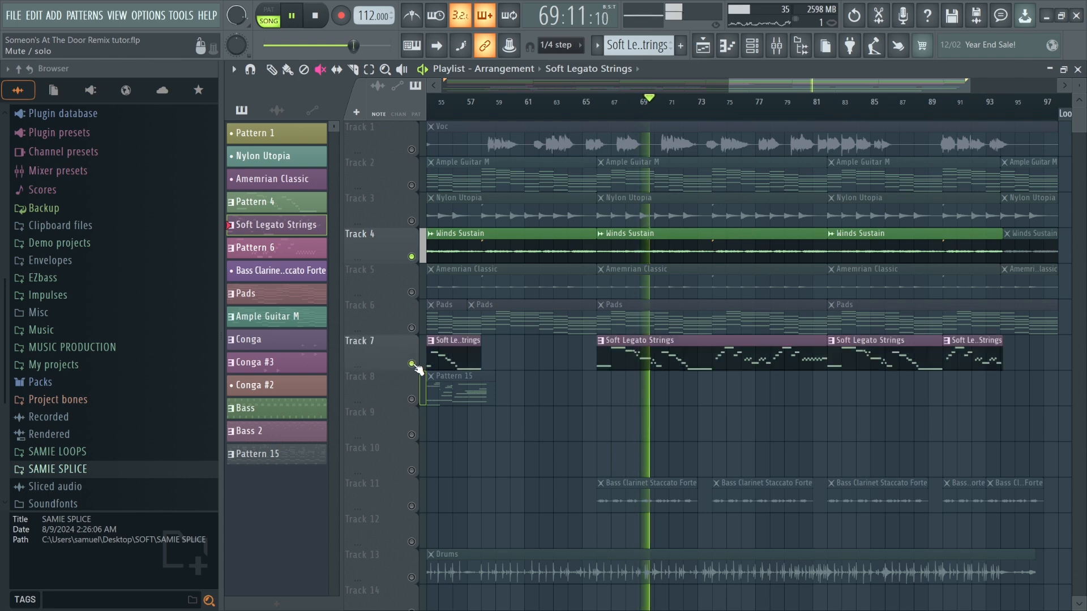
{"action": "key", "text": "space"}
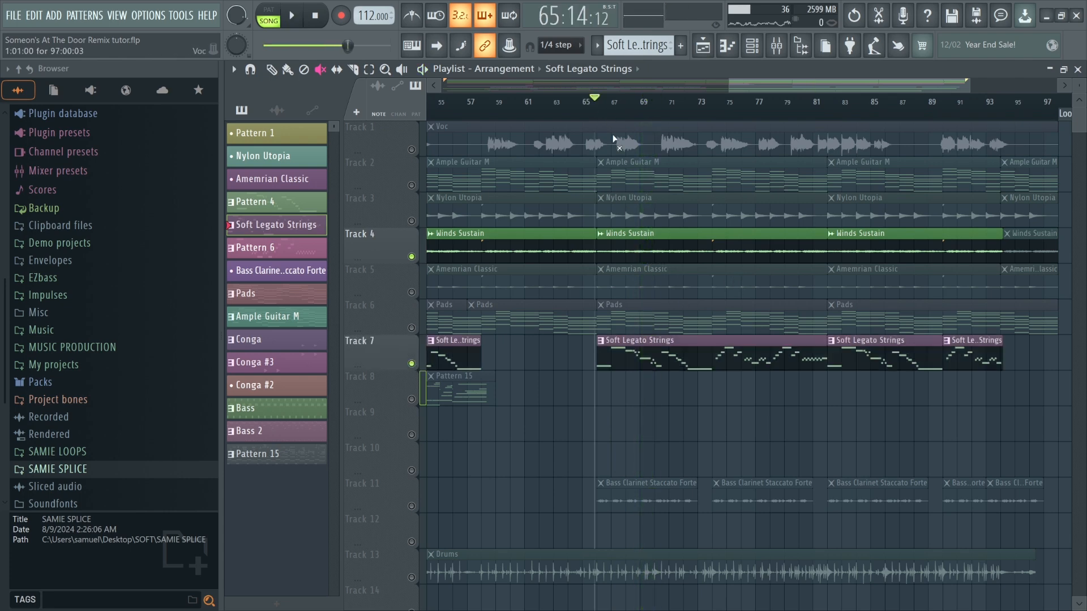
{"action": "key", "text": "space"}
Mute the Soft Legato Strings clip starting around bar 66 on Track 7.
{"action": "scroll", "coordinate": [646, 219], "scroll_direction": "up", "scroll_amount": 2}
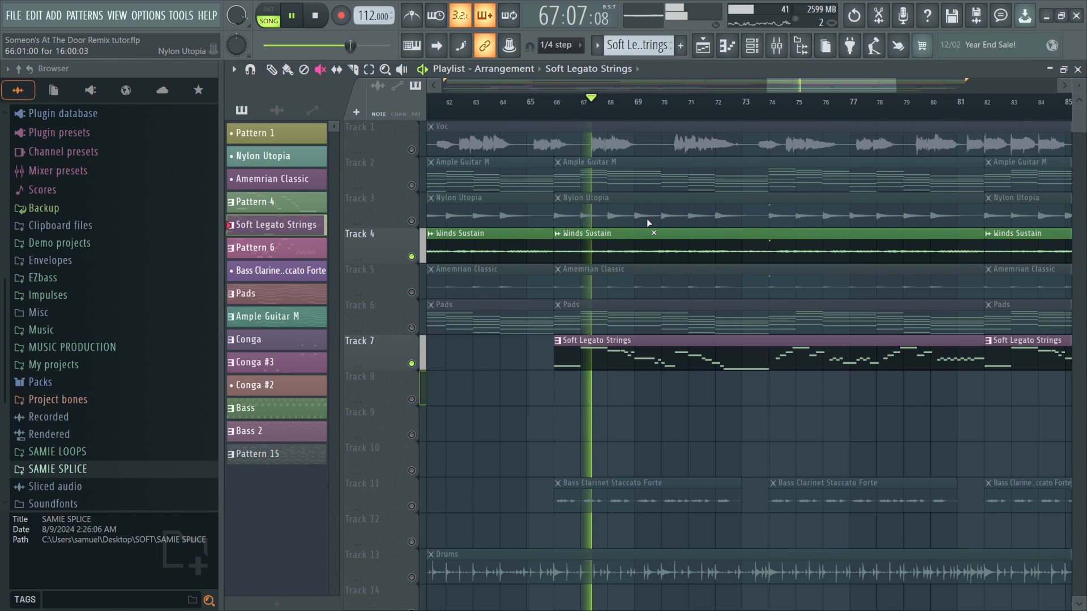
{"action": "left_click", "coordinate": [590, 348]}
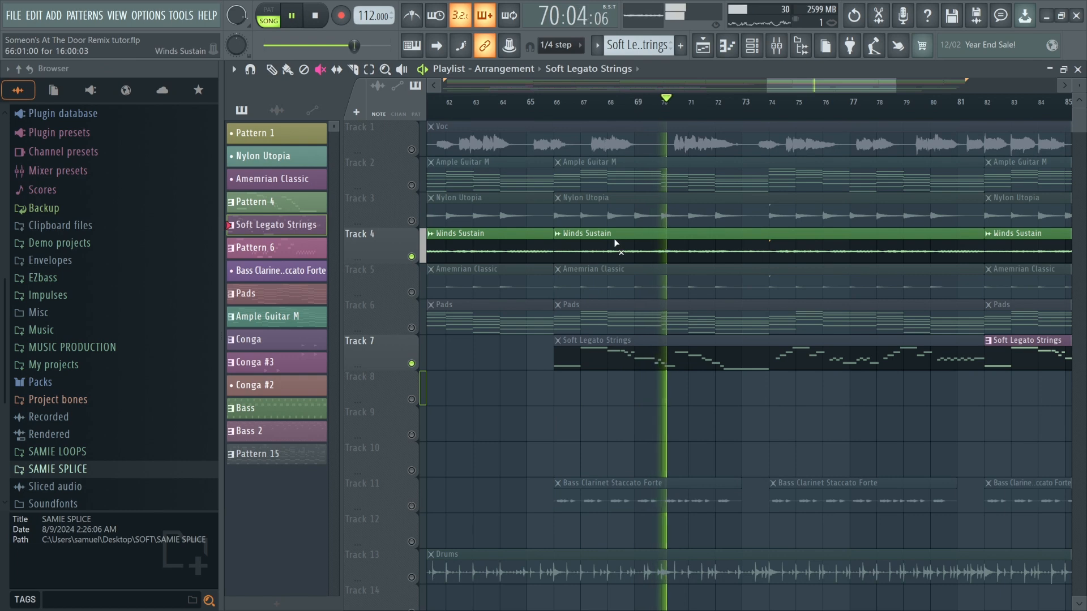
{"action": "scroll", "coordinate": [614, 243], "scroll_direction": "up", "scroll_amount": 2}
{"action": "left_click", "coordinate": [645, 357]}
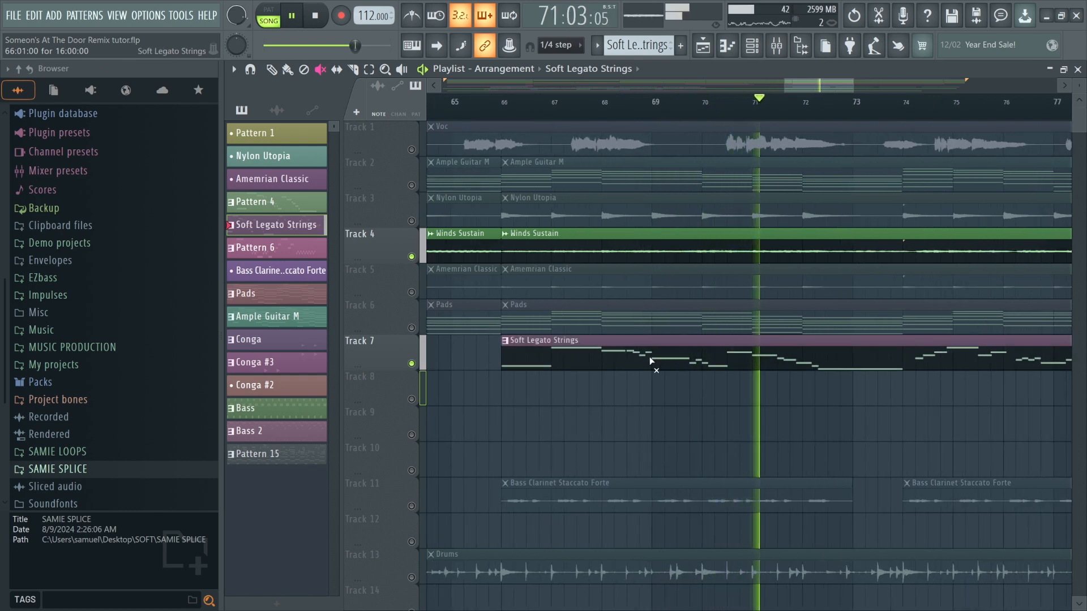
{"action": "key", "text": "space"}
{"action": "left_click", "coordinate": [643, 357]}
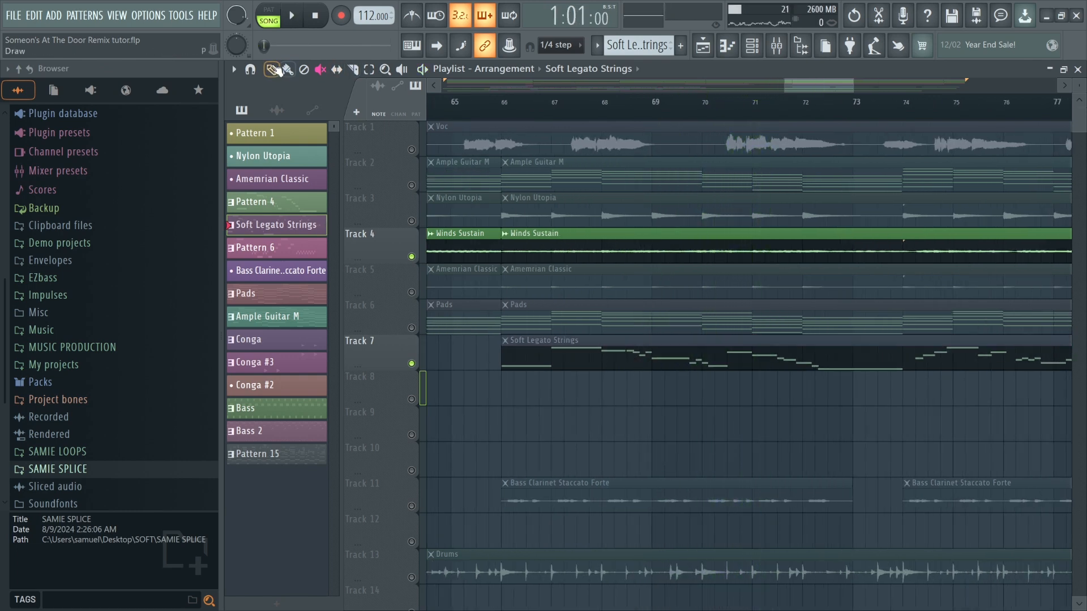
Unmute Track 11 (Bass Clarinet Staccato Forte).
{"action": "scroll", "coordinate": [516, 242], "scroll_direction": "up", "scroll_amount": 2}
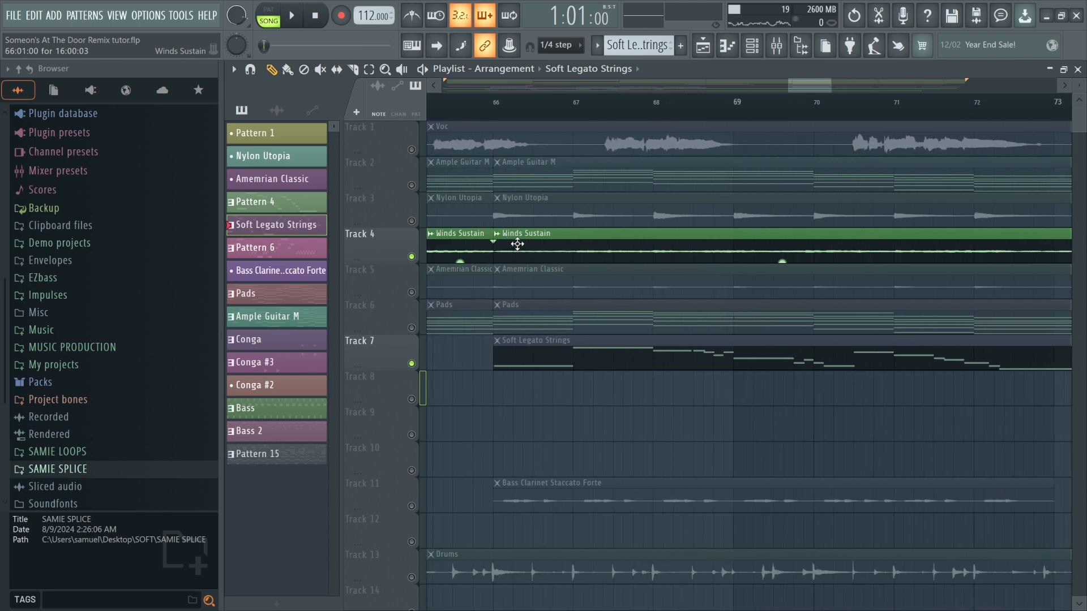
{"action": "scroll", "coordinate": [589, 311], "scroll_direction": "down", "scroll_amount": 2}
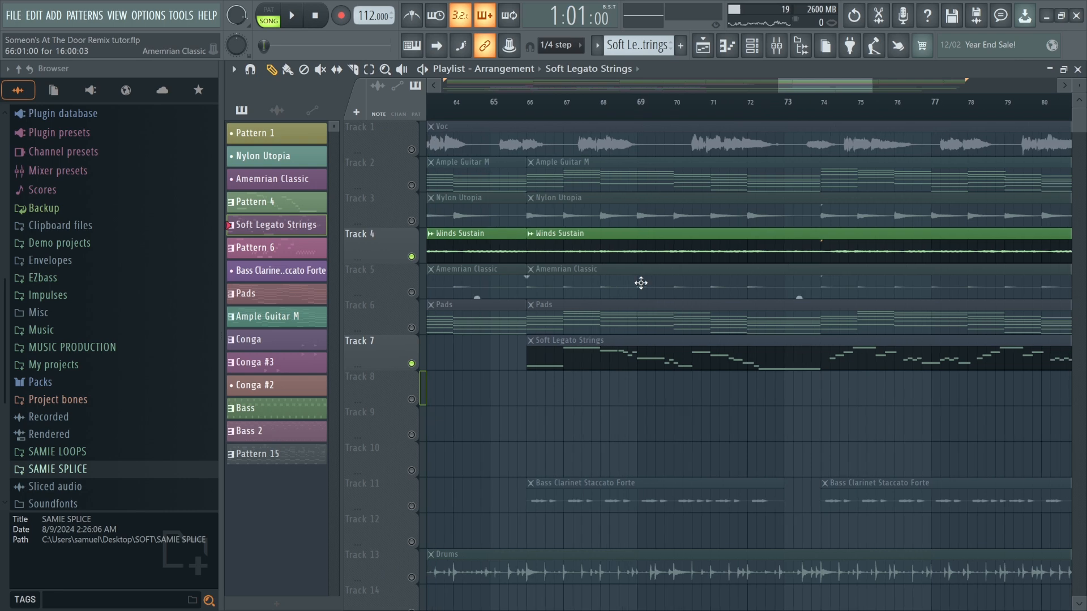
{"action": "scroll", "coordinate": [600, 341], "scroll_direction": "down", "scroll_amount": 3}
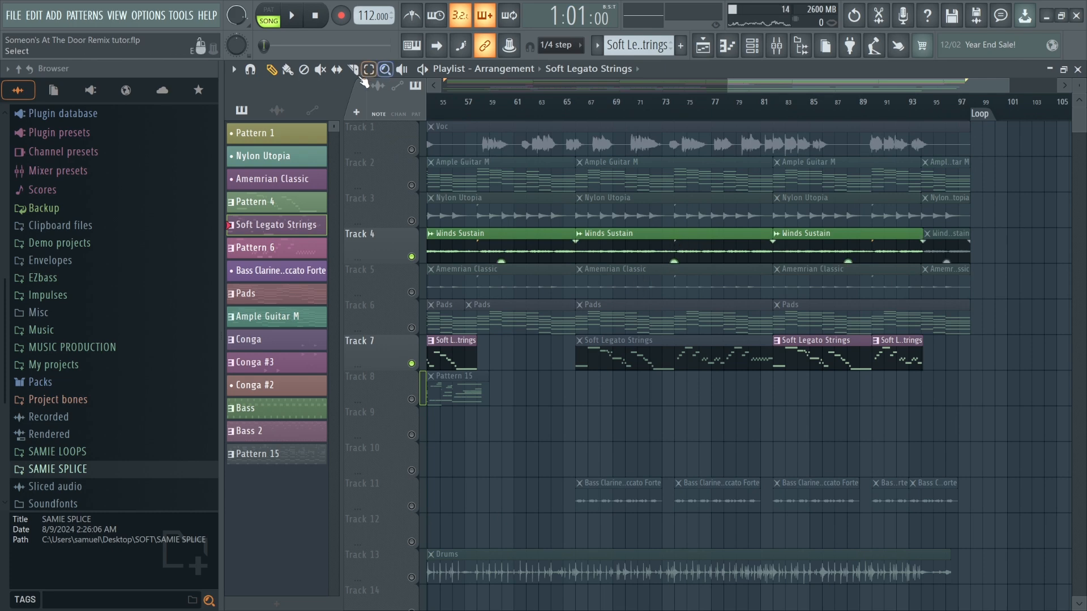
{"action": "left_click", "coordinate": [663, 247]}
{"action": "scroll", "coordinate": [733, 248], "scroll_direction": "down", "scroll_amount": 4}
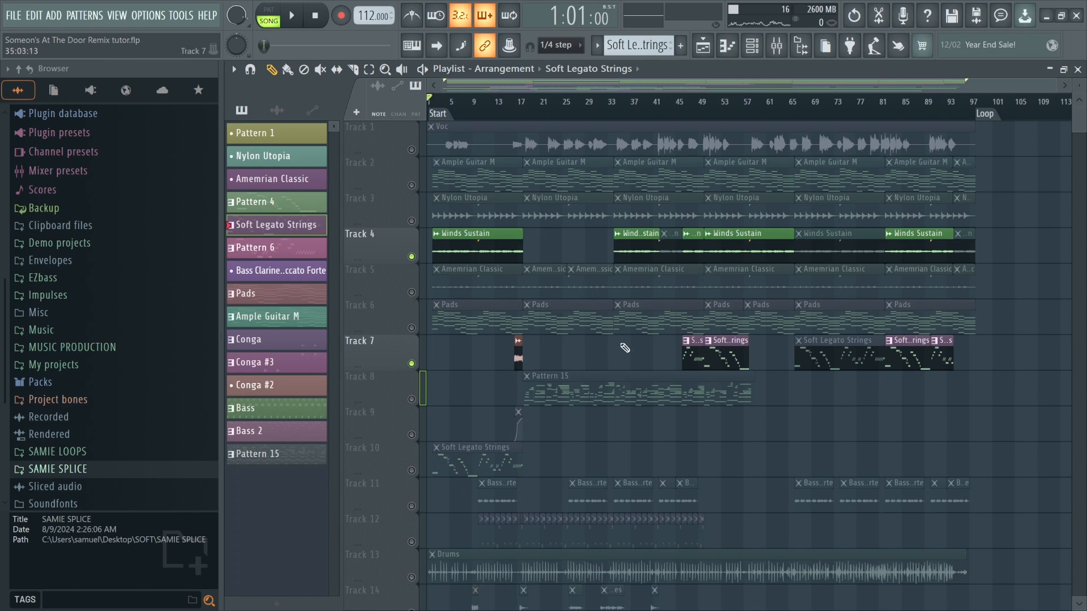
{"action": "scroll", "coordinate": [644, 391], "scroll_direction": "down", "scroll_amount": 5}
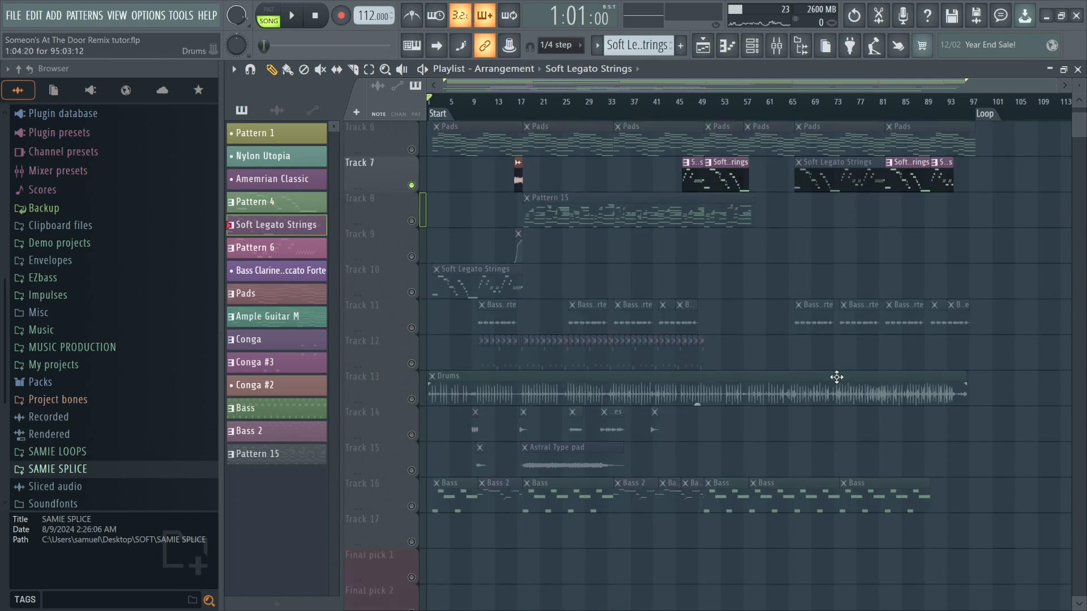
{"action": "left_click", "coordinate": [413, 328]}
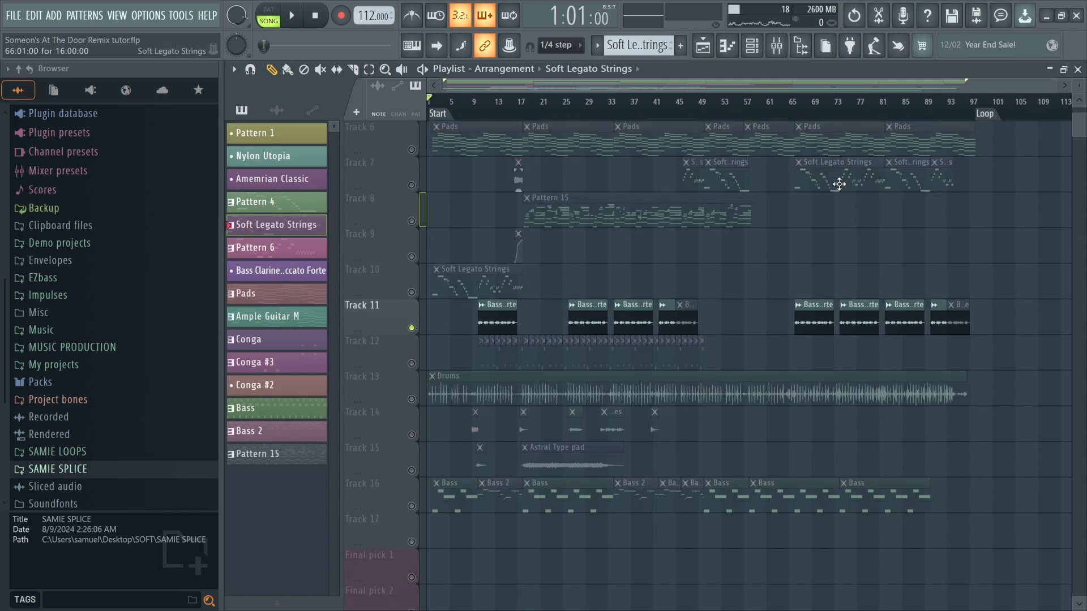
Play the arrangement around bar 66 and open the mixer to check the Bass Clarinet Staccato Forte insert's panning.
{"action": "left_click", "coordinate": [793, 122]}
{"action": "scroll", "coordinate": [819, 248], "scroll_direction": "up", "scroll_amount": 5}
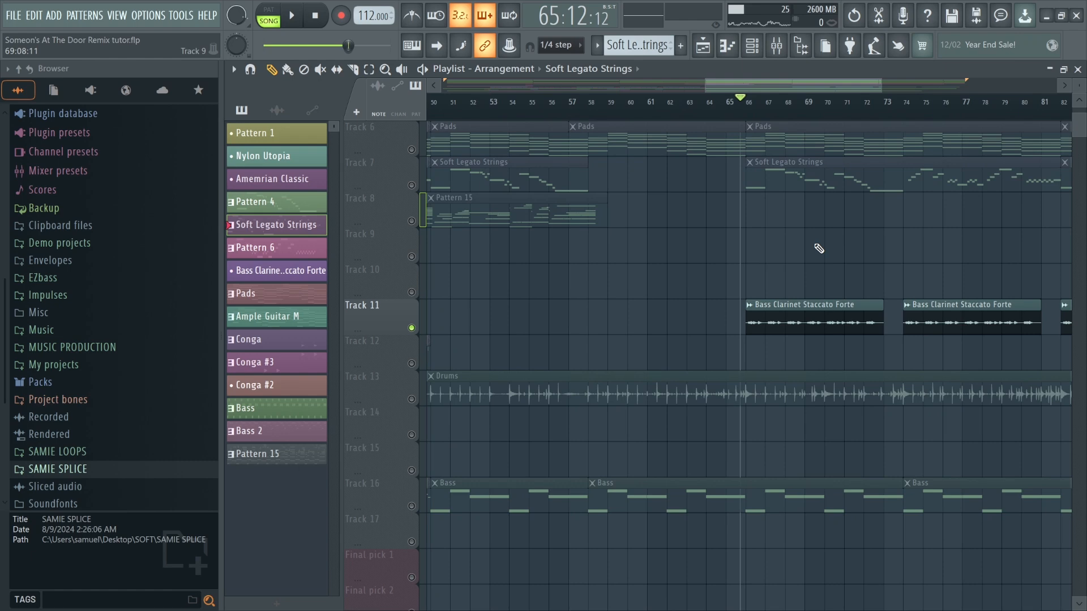
{"action": "key", "text": "space"}
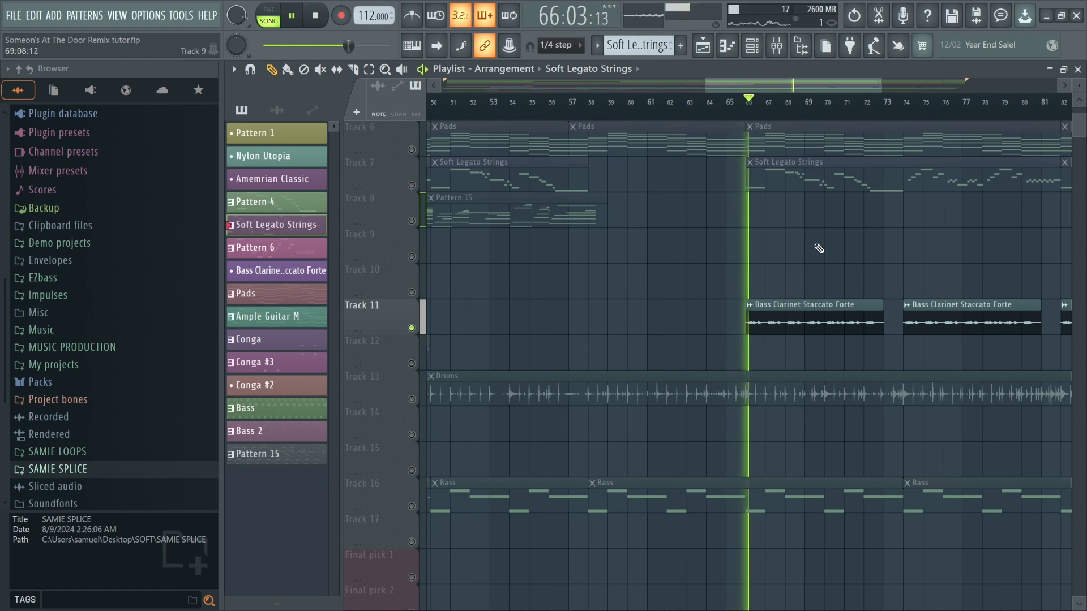
{"action": "scroll", "coordinate": [869, 262], "scroll_direction": "up", "scroll_amount": 2}
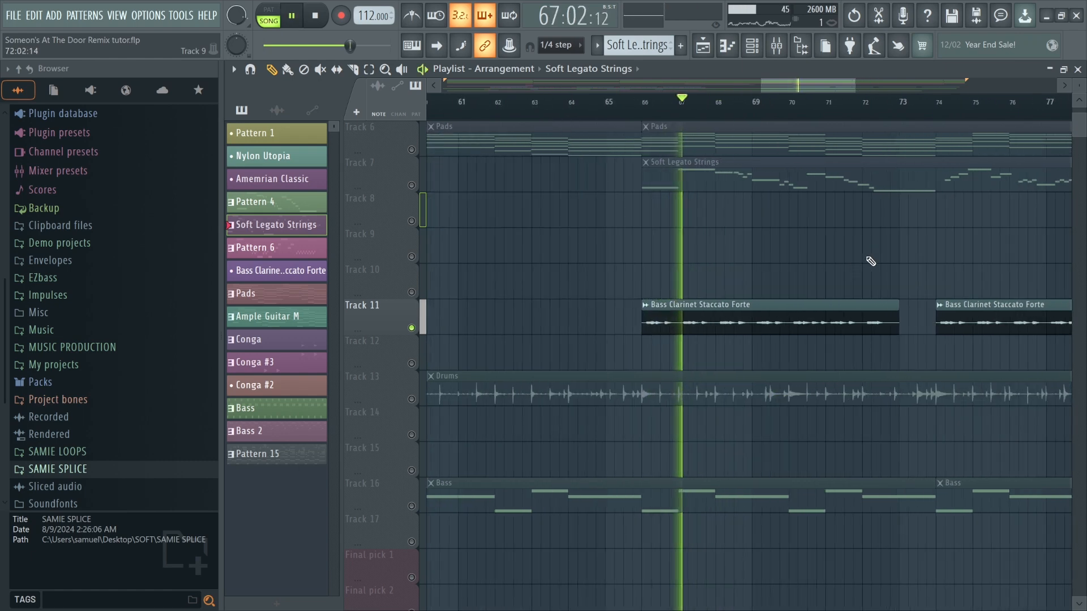
{"action": "left_click", "coordinate": [776, 46]}
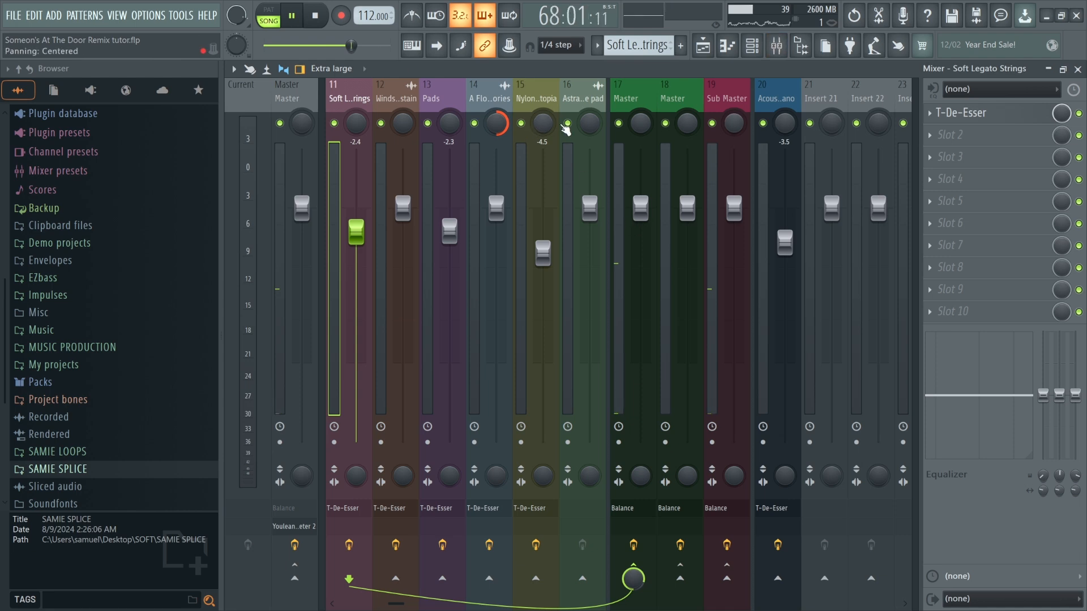
{"action": "left_click", "coordinate": [451, 102]}
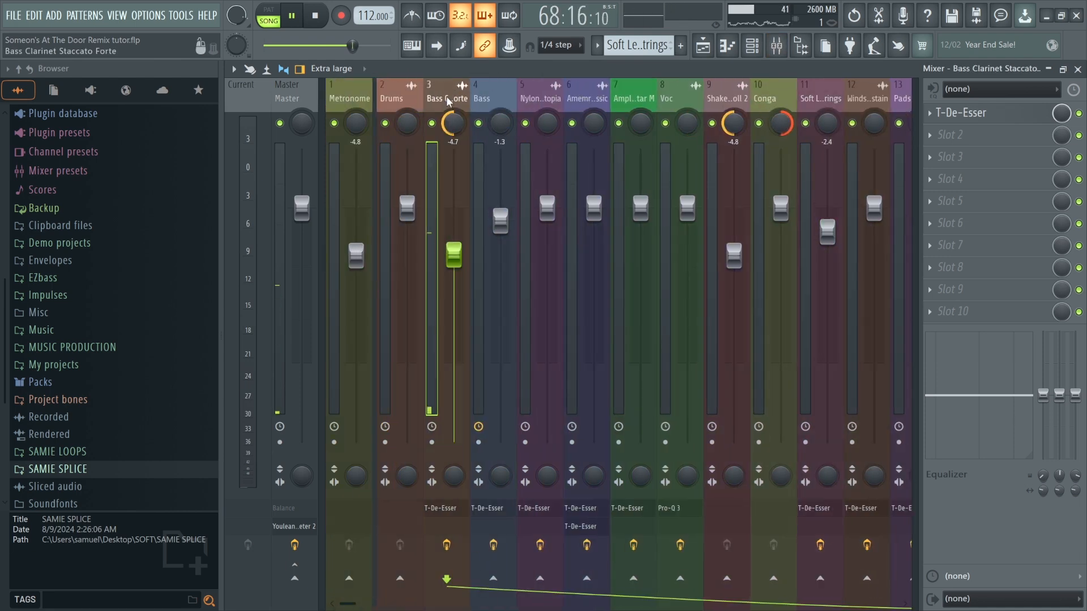
{"action": "left_click", "coordinate": [455, 122], "text": "alt"}
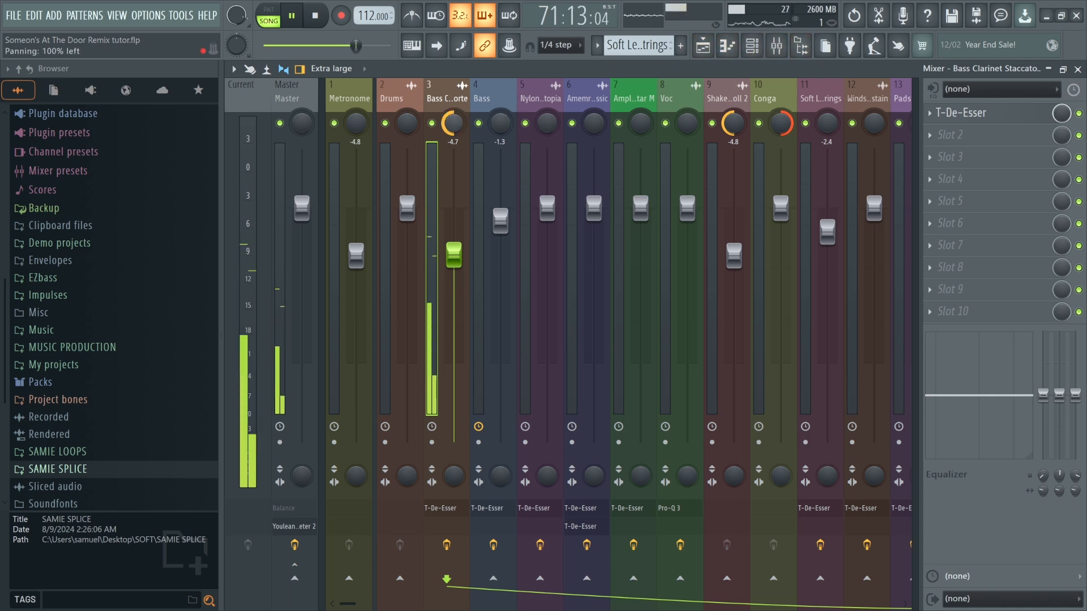
Return to the playlist, replay from bar 66, unmute Track 7, and stop playback.
{"action": "left_click", "coordinate": [703, 45]}
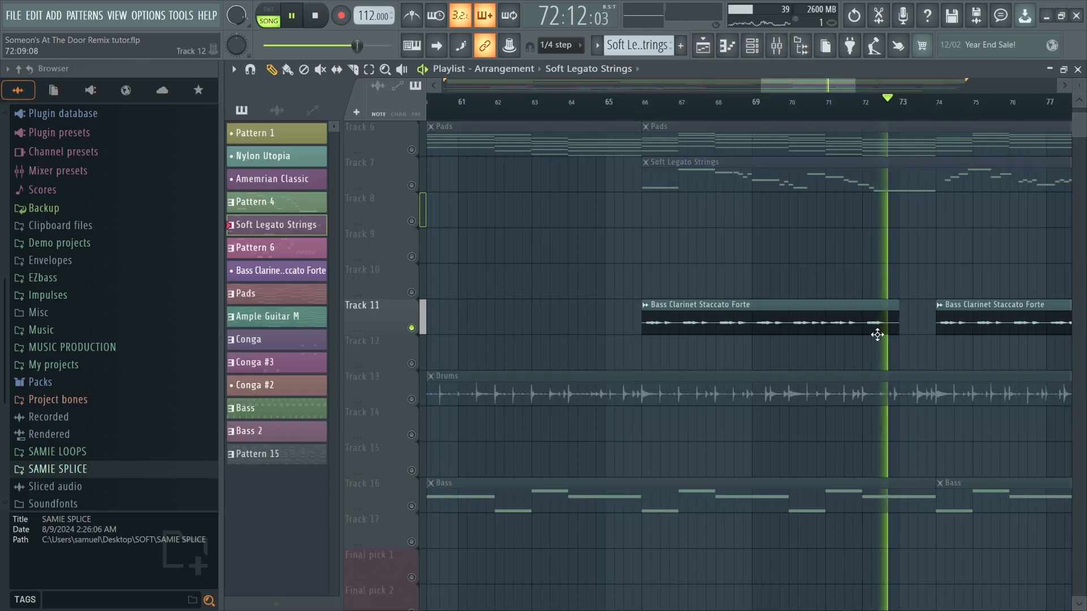
{"action": "left_click", "coordinate": [637, 104]}
{"action": "left_click", "coordinate": [412, 186]}
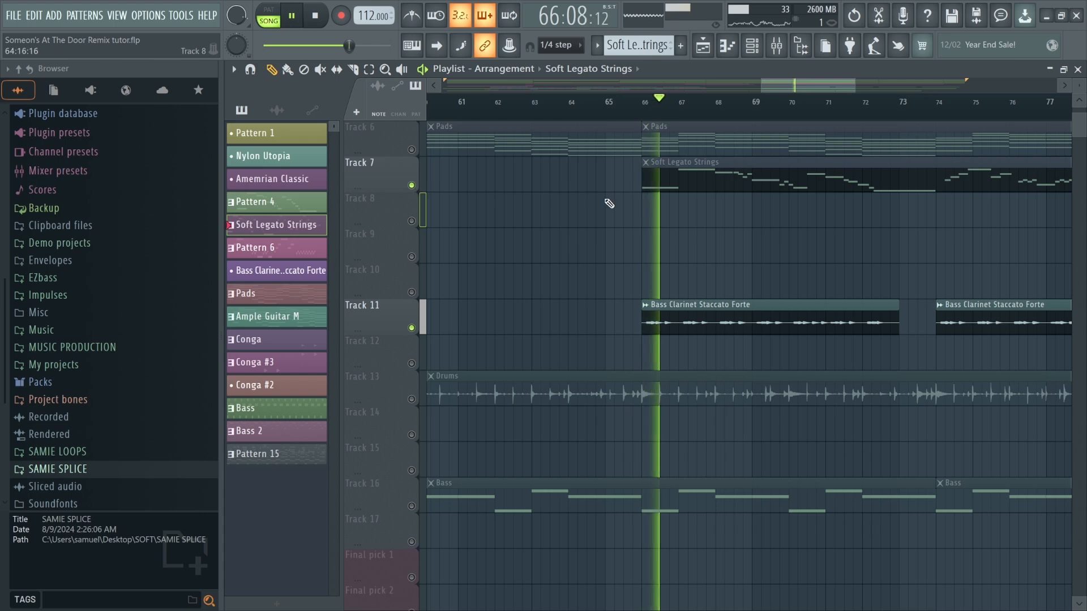
{"action": "key", "text": "space"}
Unmute Tracks 6, 5 and 4 and restart playback.
{"action": "scroll", "coordinate": [403, 212], "scroll_direction": "up", "scroll_amount": 2}
{"action": "left_click", "coordinate": [412, 221]}
{"action": "left_click", "coordinate": [412, 185]}
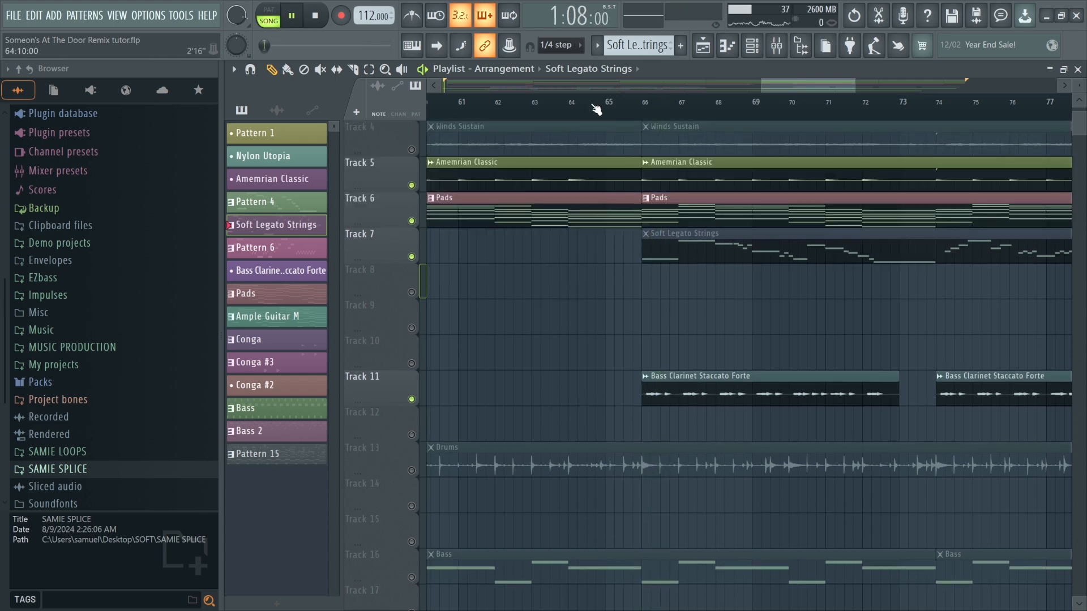
{"action": "key", "text": "space"}
{"action": "left_click", "coordinate": [412, 149]}
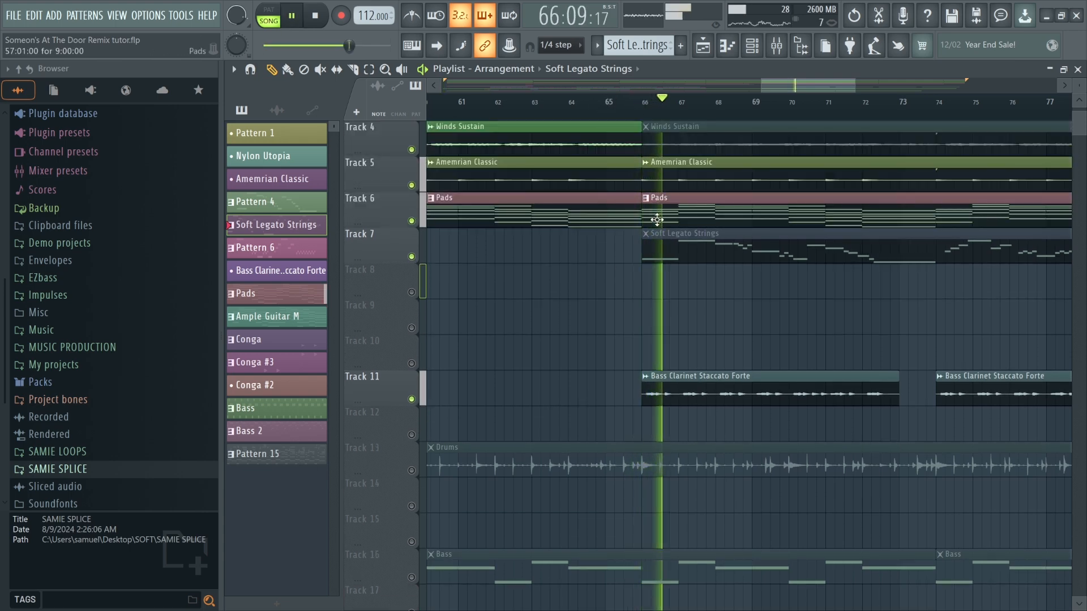
Unmute Track 3, Track 16 (Bass) and Track 13 (Drums) while playing.
{"action": "scroll", "coordinate": [418, 170], "scroll_direction": "up", "scroll_amount": 3}
{"action": "left_click", "coordinate": [412, 221]}
{"action": "scroll", "coordinate": [593, 267], "scroll_direction": "down", "scroll_amount": 3}
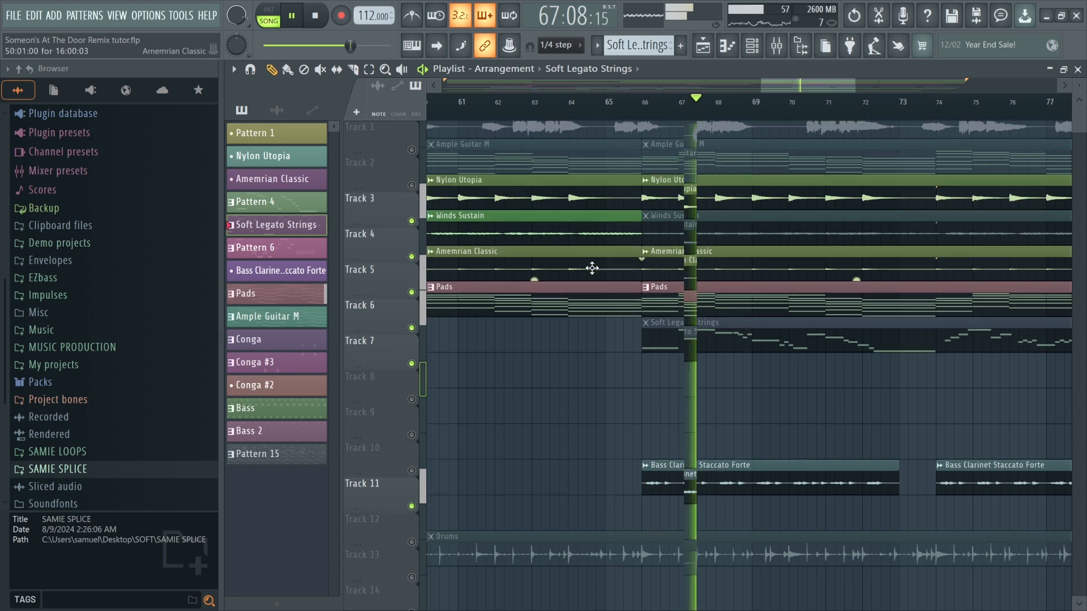
{"action": "scroll", "coordinate": [623, 393], "scroll_direction": "down", "scroll_amount": 3}
{"action": "scroll", "coordinate": [557, 523], "scroll_direction": "down", "scroll_amount": 2}
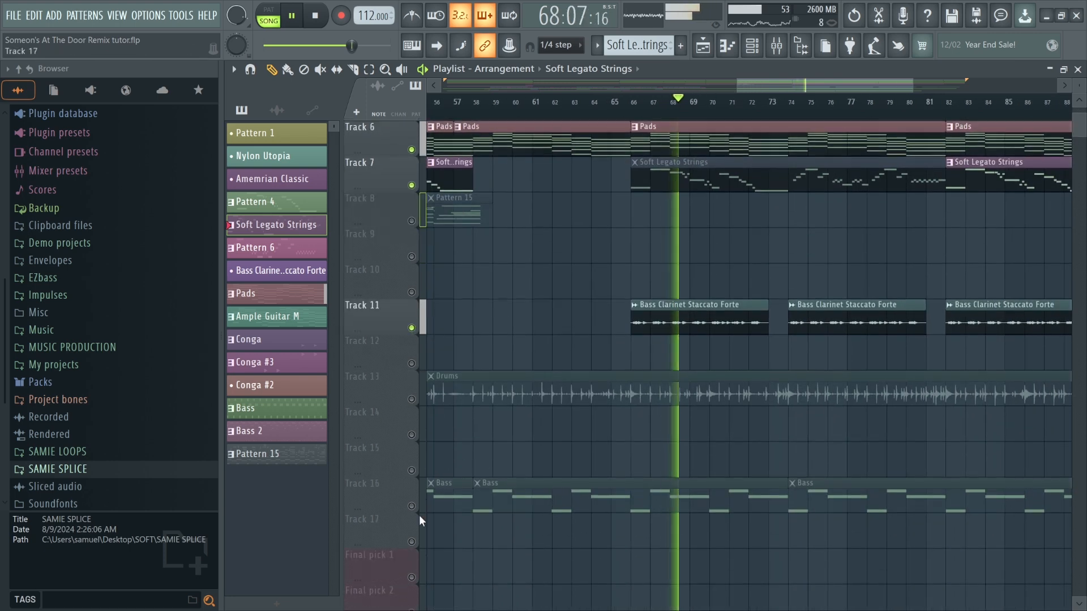
{"action": "left_click", "coordinate": [412, 507]}
{"action": "left_click", "coordinate": [412, 400]}
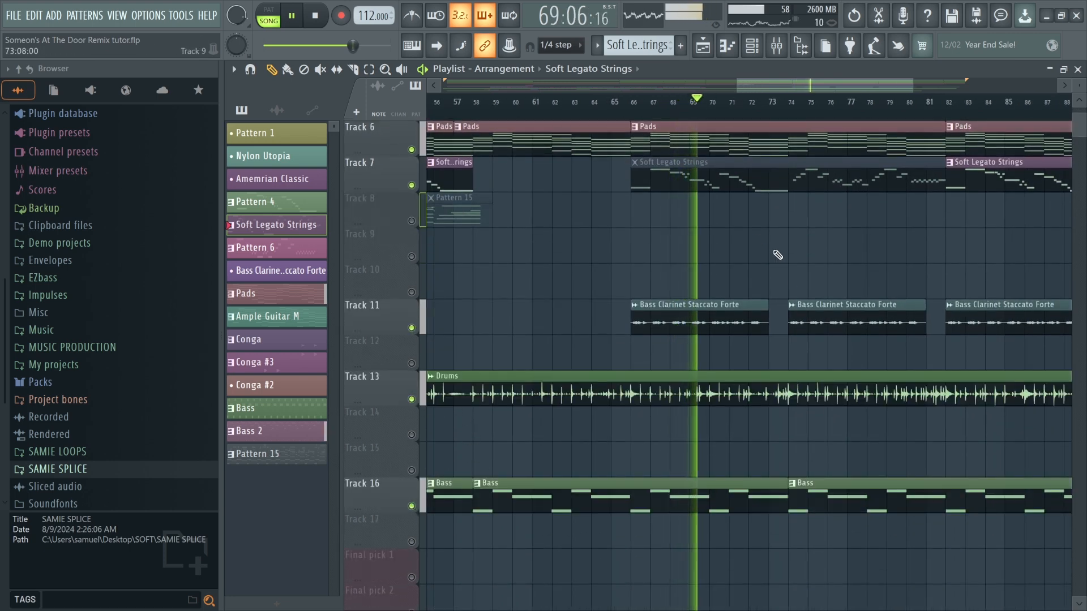
Unmute Track 2 (Ample Guitar M).
{"action": "scroll", "coordinate": [747, 236], "scroll_direction": "down", "scroll_amount": 3}
{"action": "scroll", "coordinate": [747, 235], "scroll_direction": "up", "scroll_amount": 4}
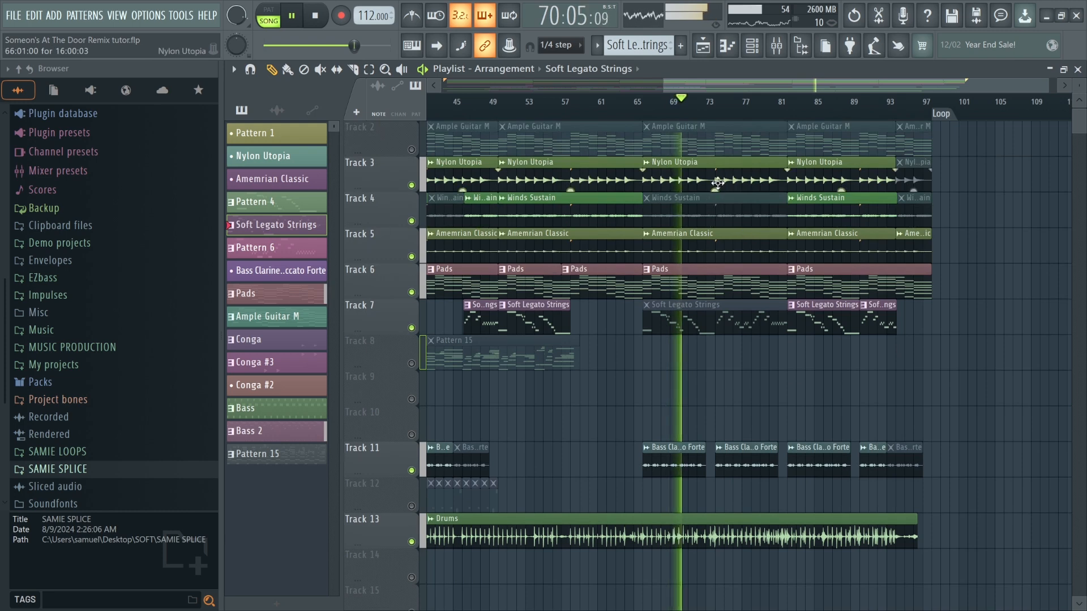
{"action": "left_click", "coordinate": [412, 150]}
Stop playback, zoom out to show the whole arrangement, and save the project.
{"action": "scroll", "coordinate": [628, 158], "scroll_direction": "up", "scroll_amount": 1}
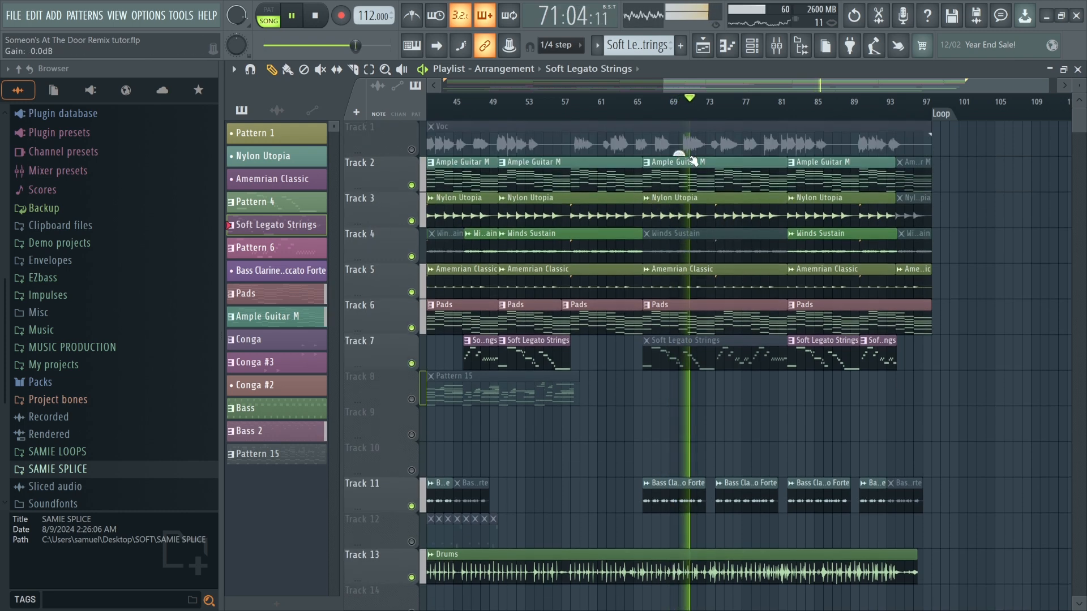
{"action": "scroll", "coordinate": [729, 232], "scroll_direction": "up", "scroll_amount": 2}
{"action": "scroll", "coordinate": [729, 231], "scroll_direction": "down", "scroll_amount": 2}
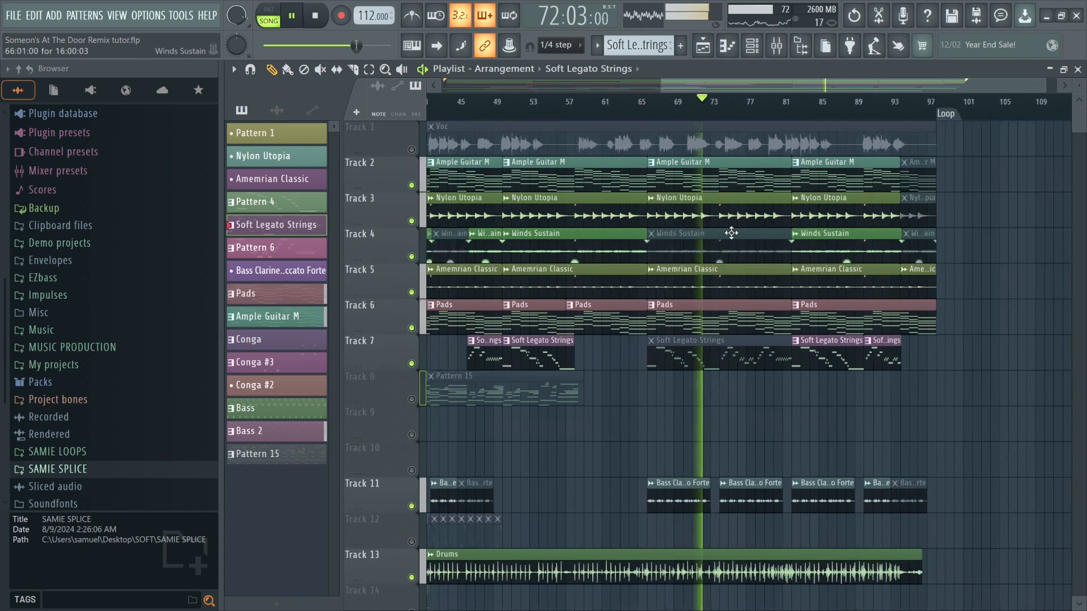
{"action": "key", "text": "space"}
{"action": "double_click", "coordinate": [674, 88]}
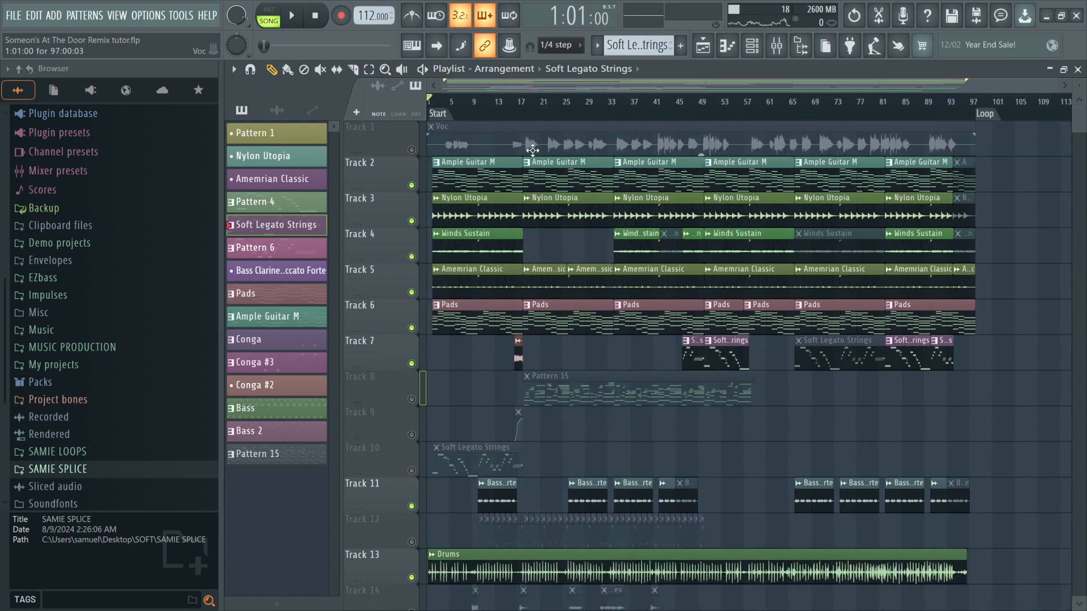
{"action": "key", "text": "ctrl+s"}
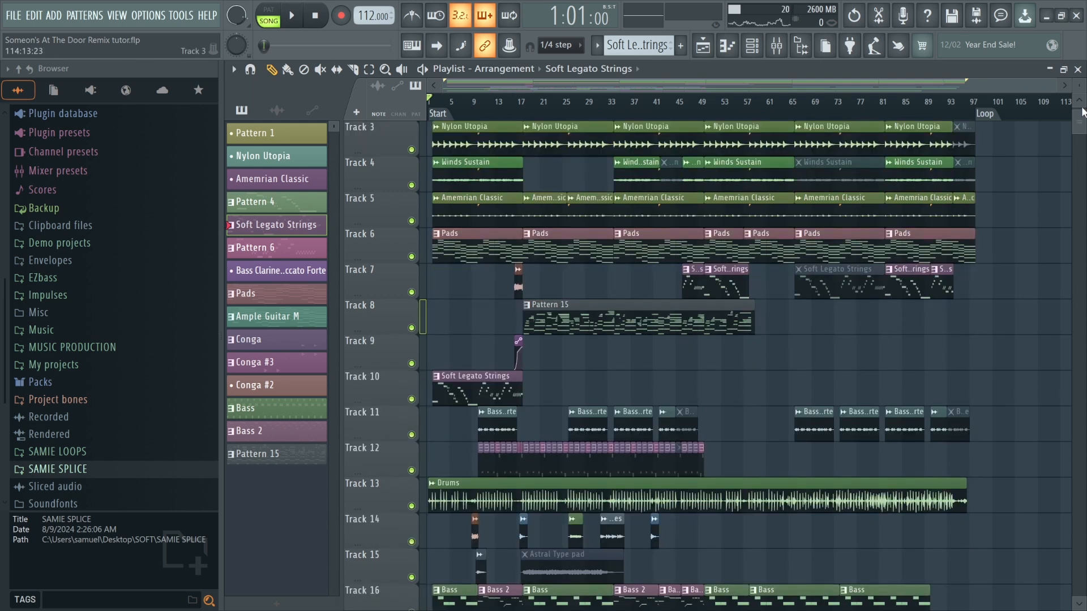
Shrink the playlist track heights and play the full arrangement from the start.
{"action": "left_click_drag", "start_coordinate": [1079, 85], "coordinate": [1079, 94]}
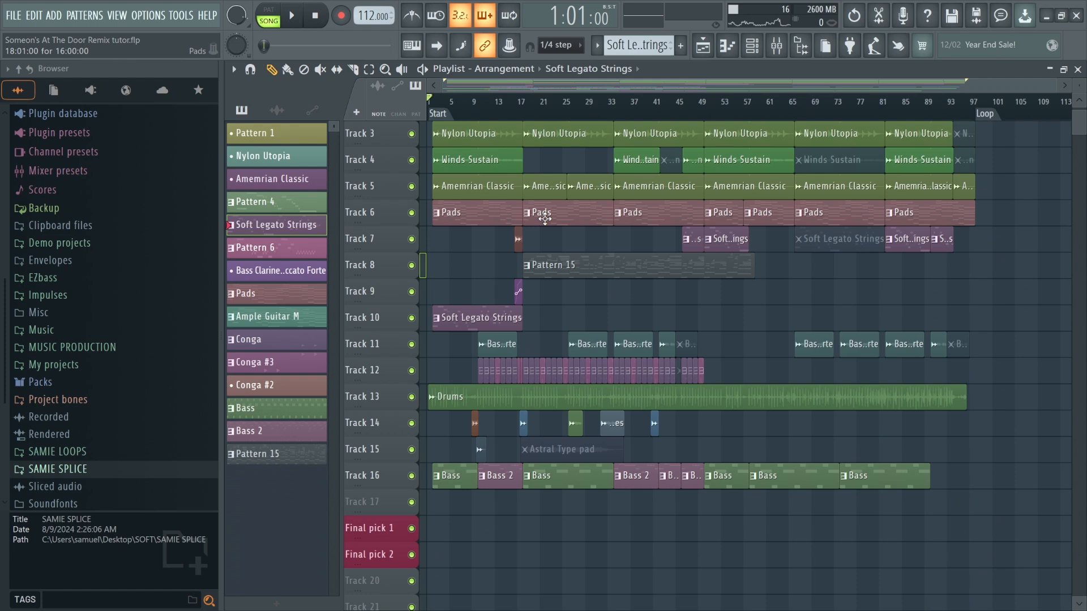
{"action": "scroll", "coordinate": [544, 220], "scroll_direction": "up", "scroll_amount": 2}
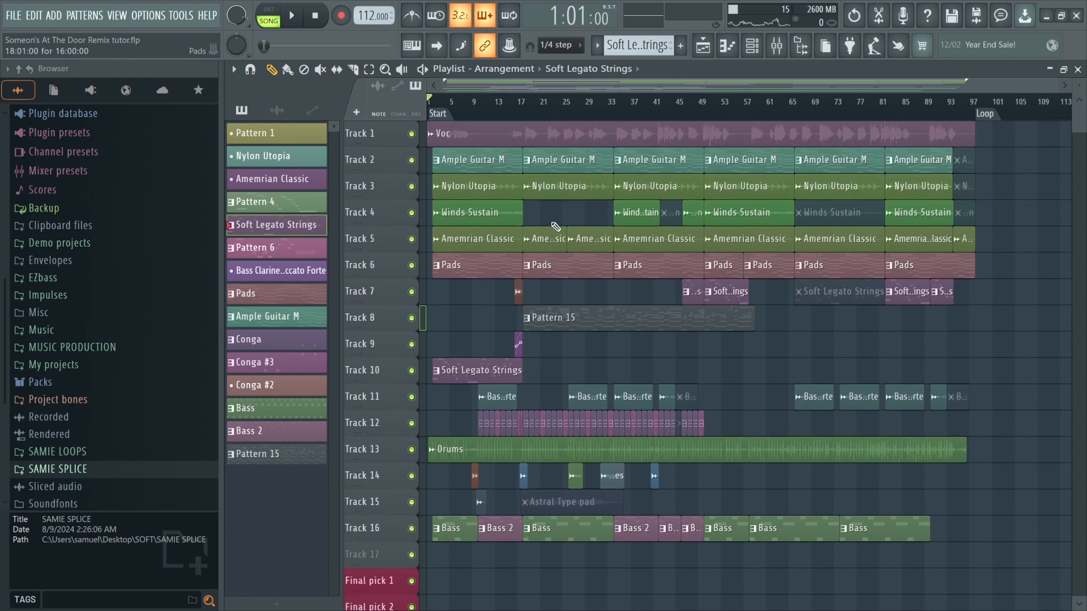
{"action": "key", "text": "space"}
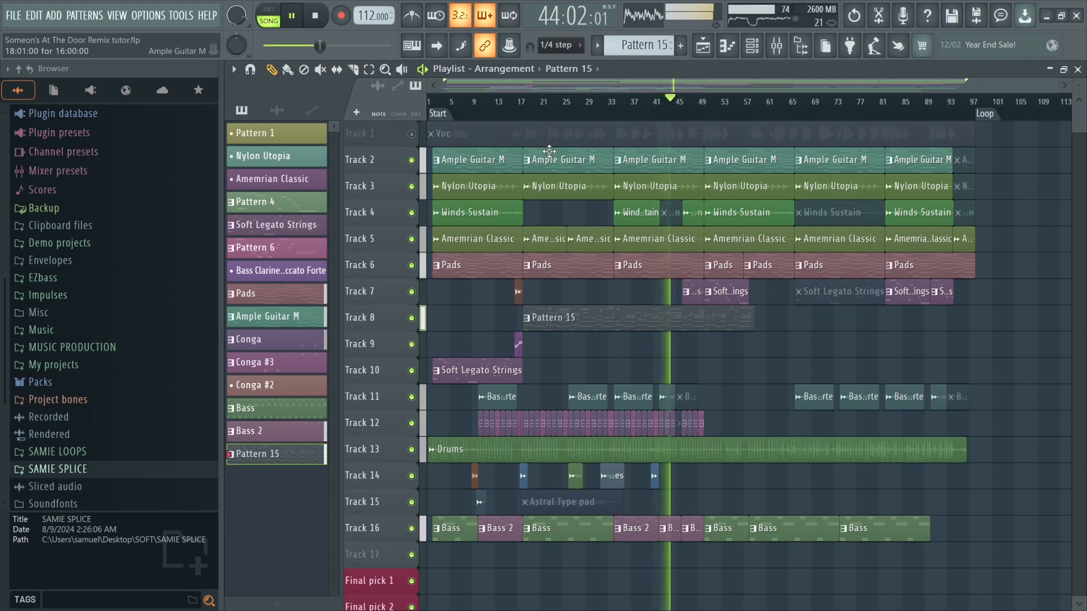
Try unmuting Track 1 (Voc), mute it again, and stop playback.
{"action": "left_click", "coordinate": [322, 70]}
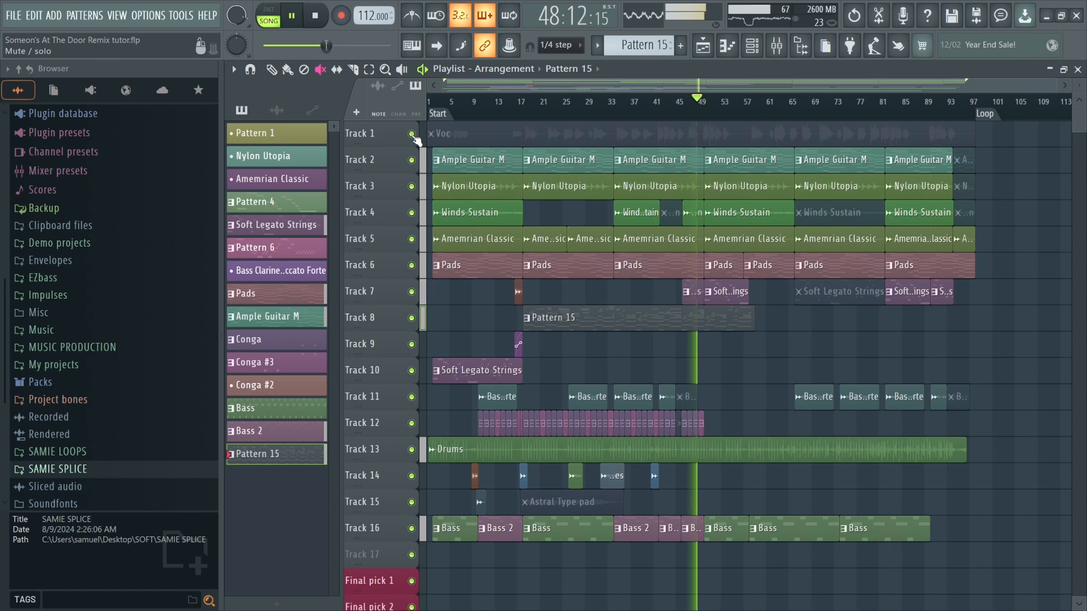
{"action": "left_click", "coordinate": [271, 69]}
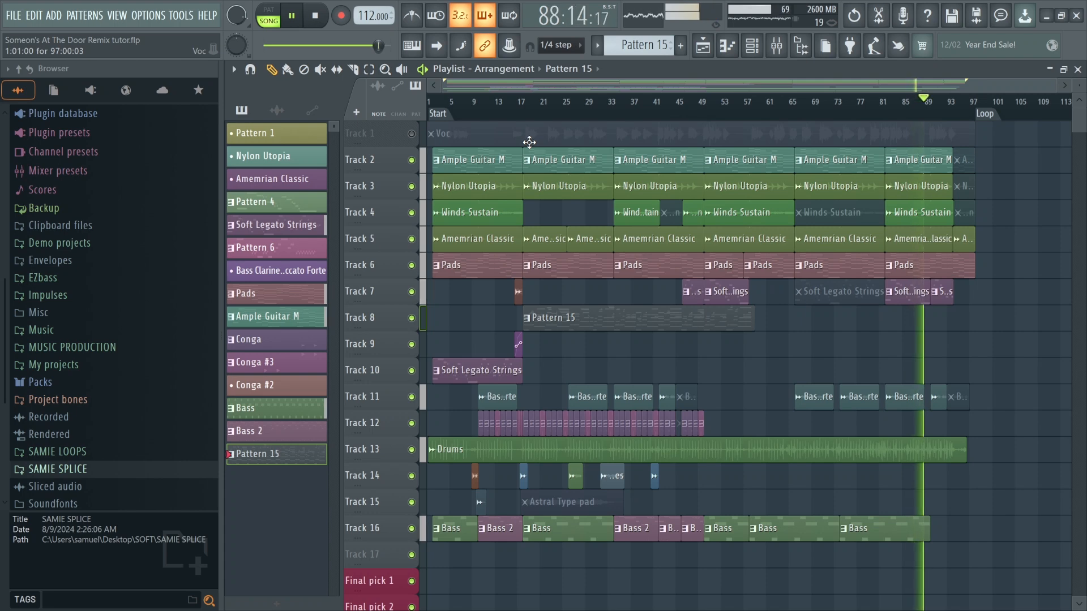
{"action": "key", "text": "space"}
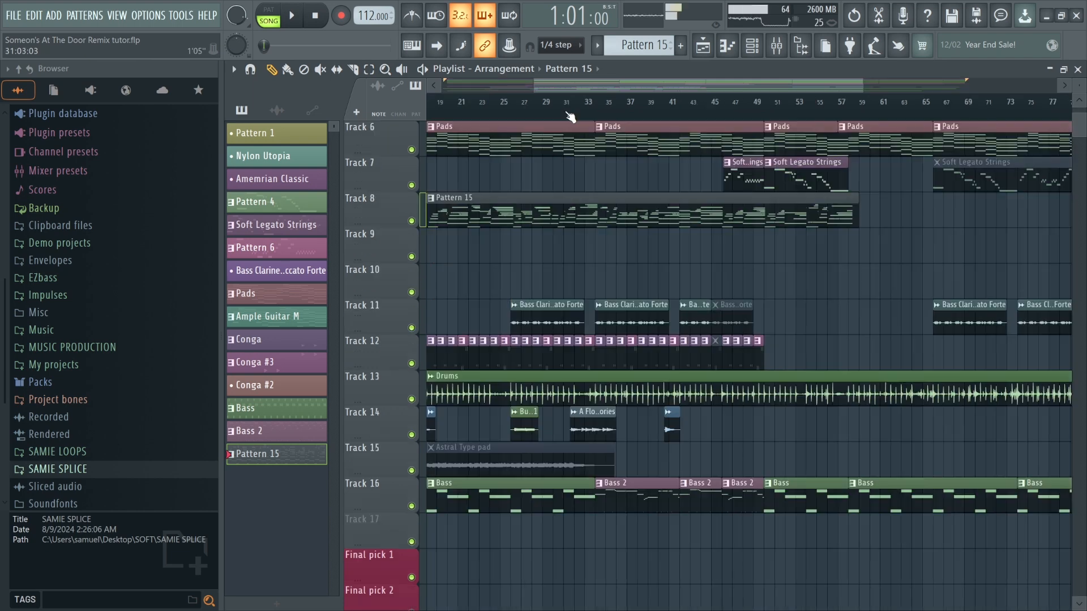
Audition the section around bar 31, selecting the A Flood of memories clip on Track 14.
{"action": "left_click", "coordinate": [568, 115]}
{"action": "scroll", "coordinate": [589, 417], "scroll_direction": "up", "scroll_amount": 5}
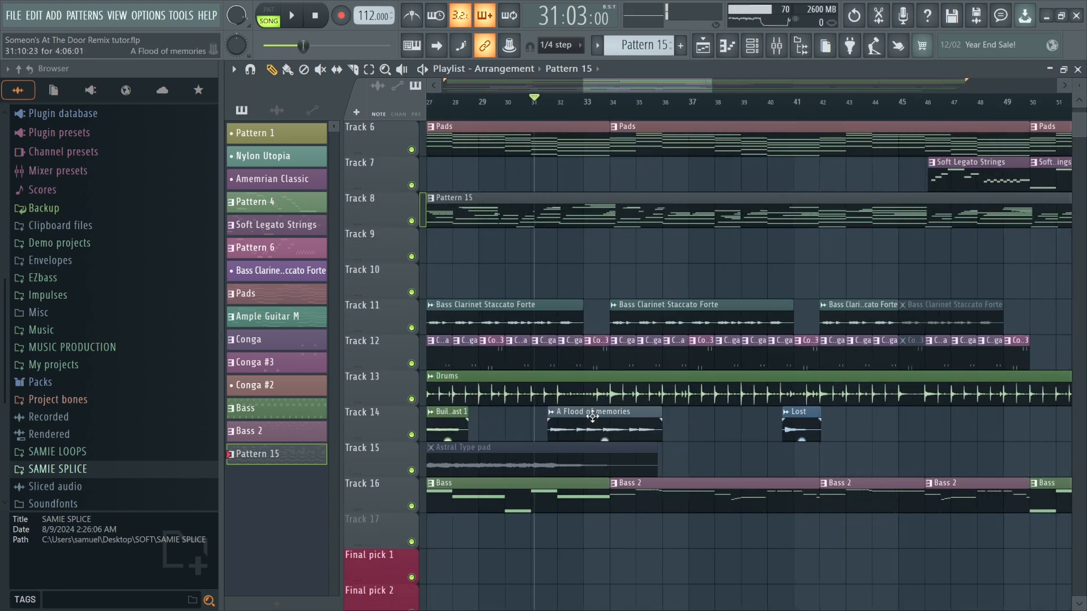
{"action": "left_click", "coordinate": [600, 418]}
{"action": "key", "text": "space"}
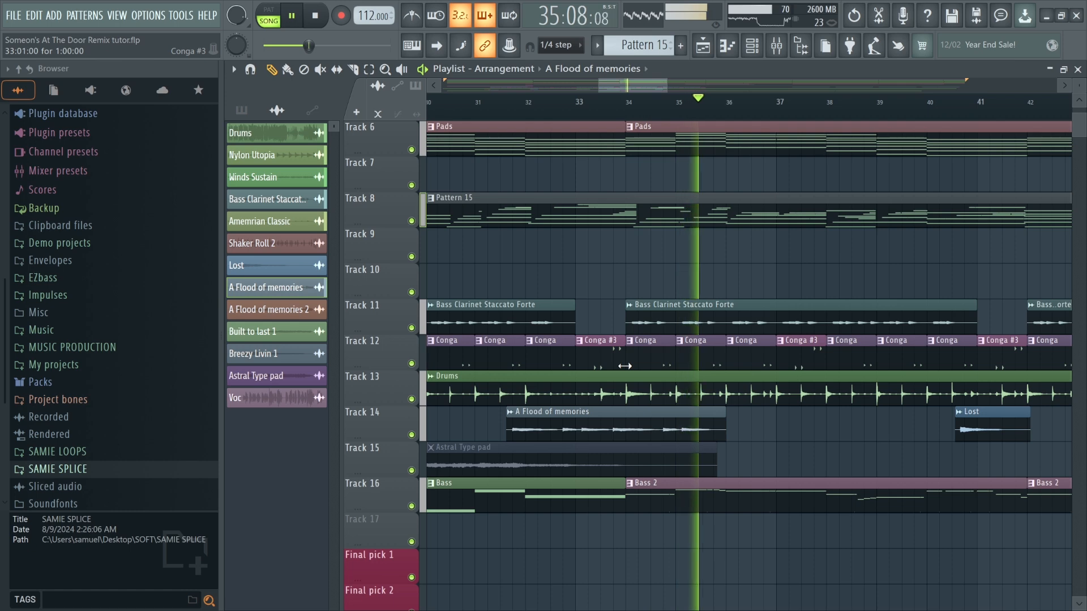
{"action": "key", "text": "space"}
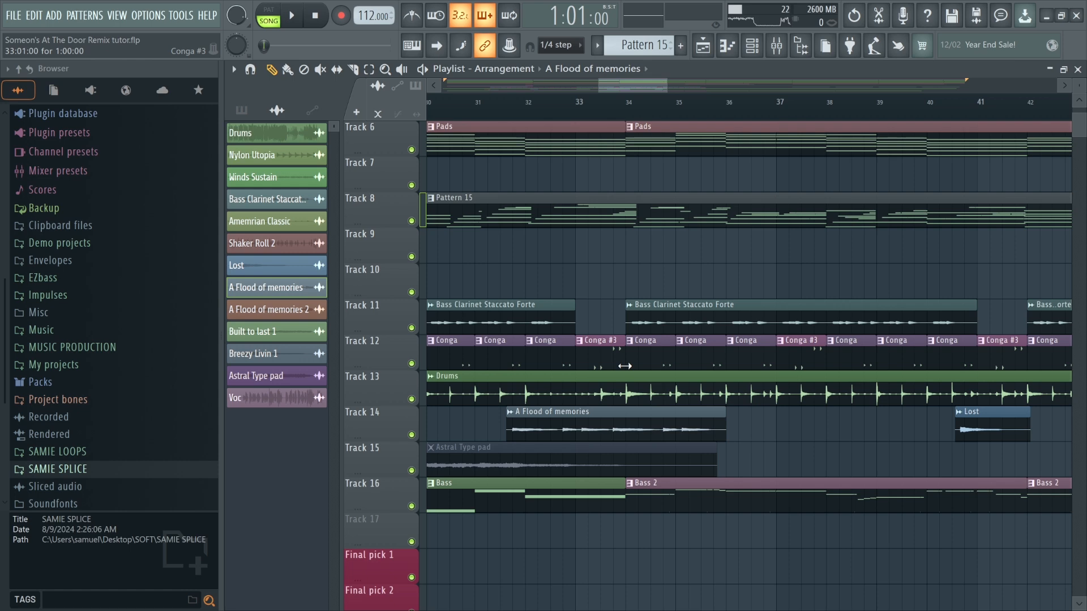
Move the playback position to about bar 17.
{"action": "scroll", "coordinate": [661, 282], "scroll_direction": "down", "scroll_amount": 5}
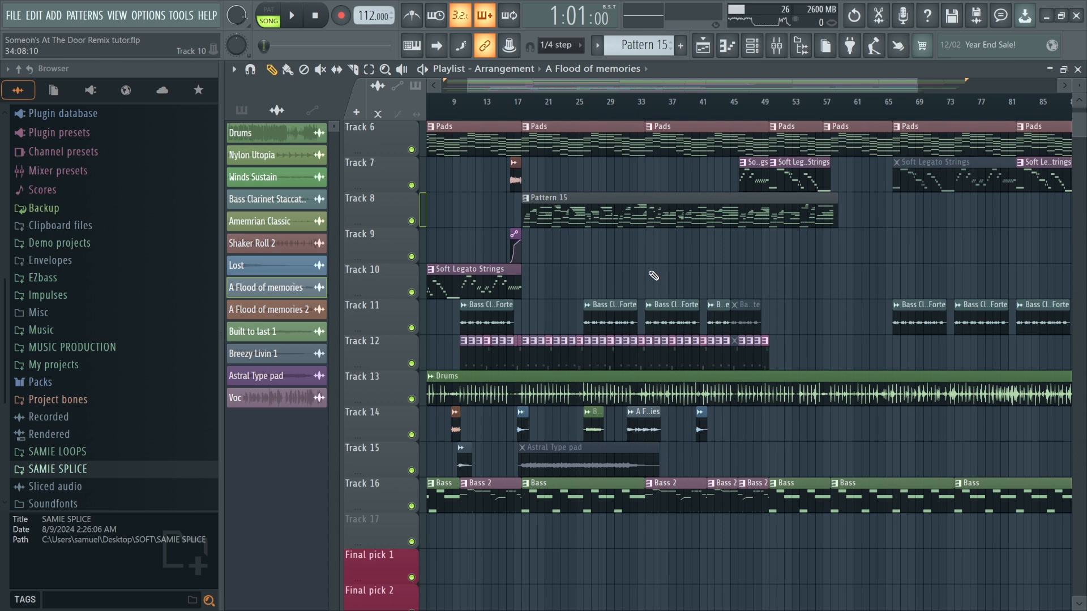
{"action": "scroll", "coordinate": [636, 269], "scroll_direction": "down", "scroll_amount": 4}
{"action": "scroll", "coordinate": [589, 266], "scroll_direction": "up", "scroll_amount": 5}
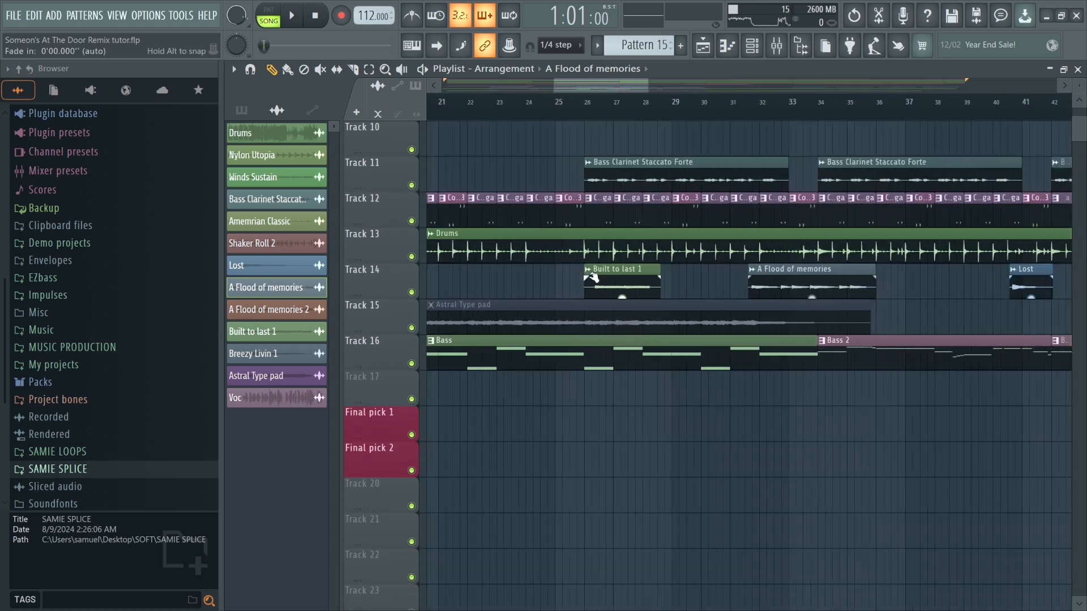
{"action": "scroll", "coordinate": [459, 200], "scroll_direction": "down", "scroll_amount": 2}
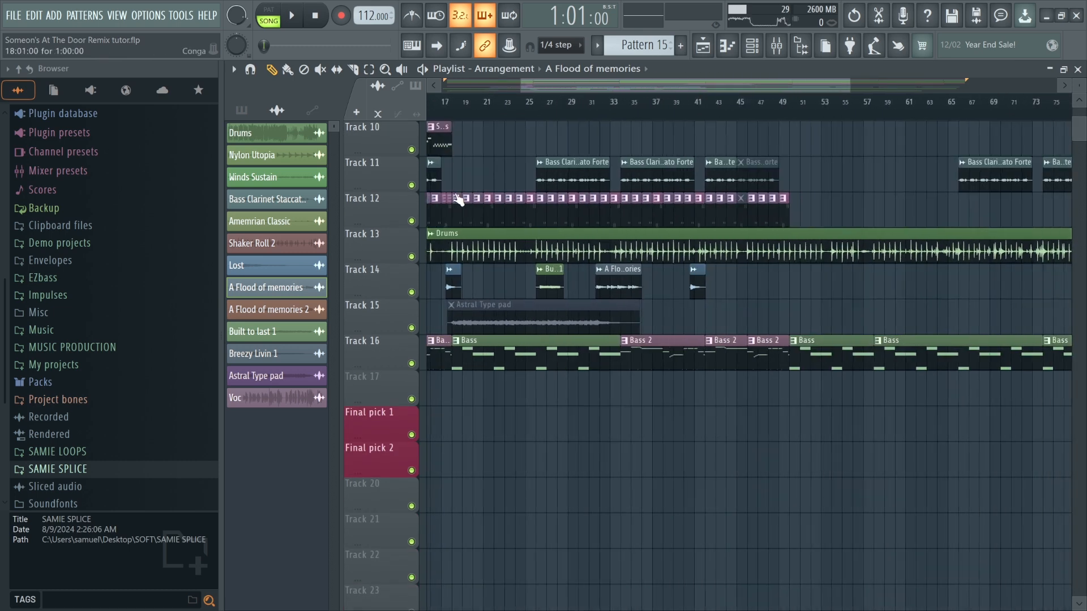
{"action": "scroll", "coordinate": [532, 95], "scroll_direction": "up", "scroll_amount": 5}
{"action": "left_click", "coordinate": [531, 102]}
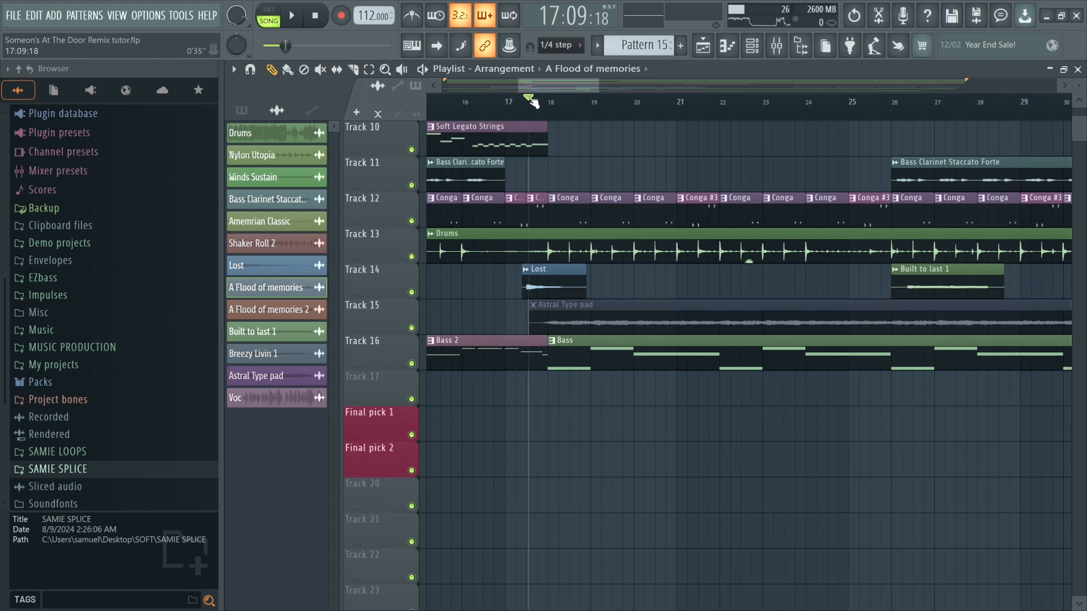
{"action": "left_click_drag", "start_coordinate": [529, 104], "coordinate": [523, 103]}
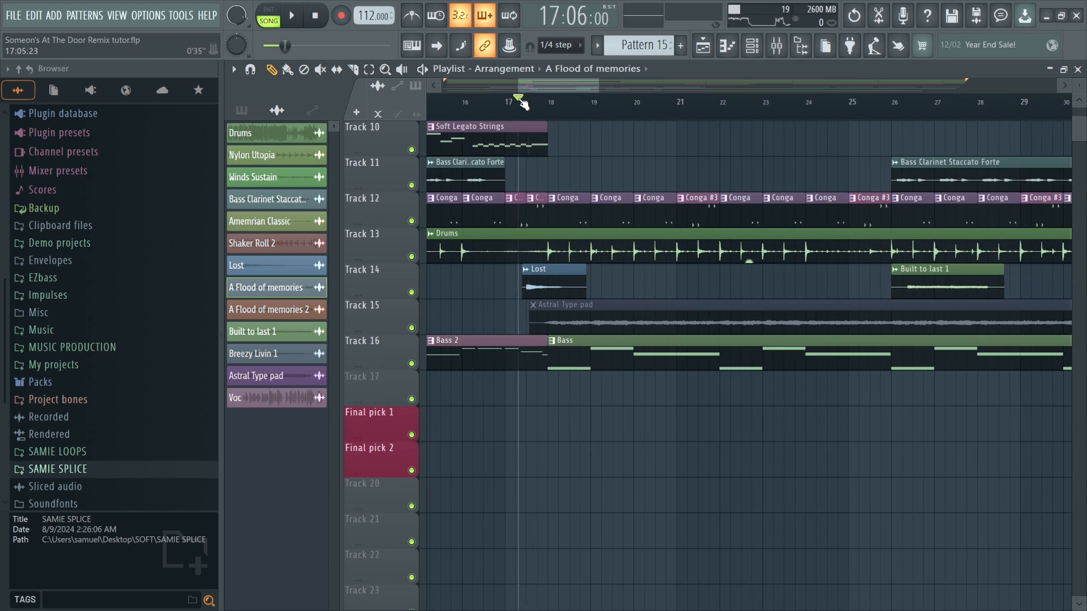